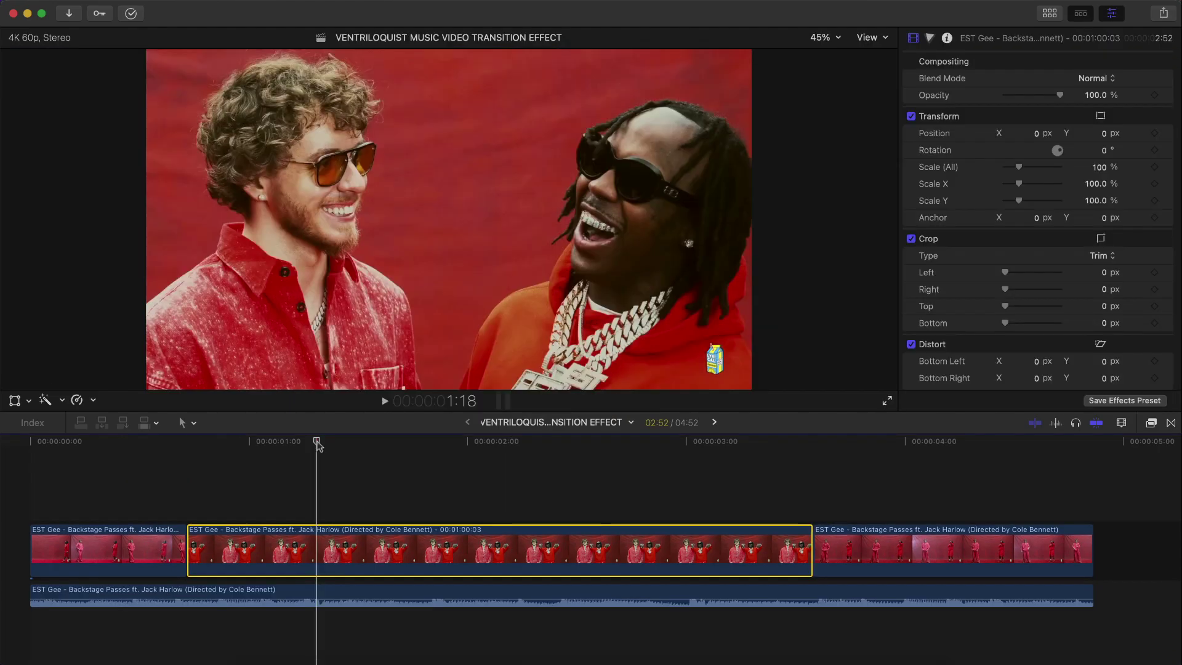
{"action": "left_click_drag", "start_coordinate": [317, 442], "coordinate": [339, 442]}
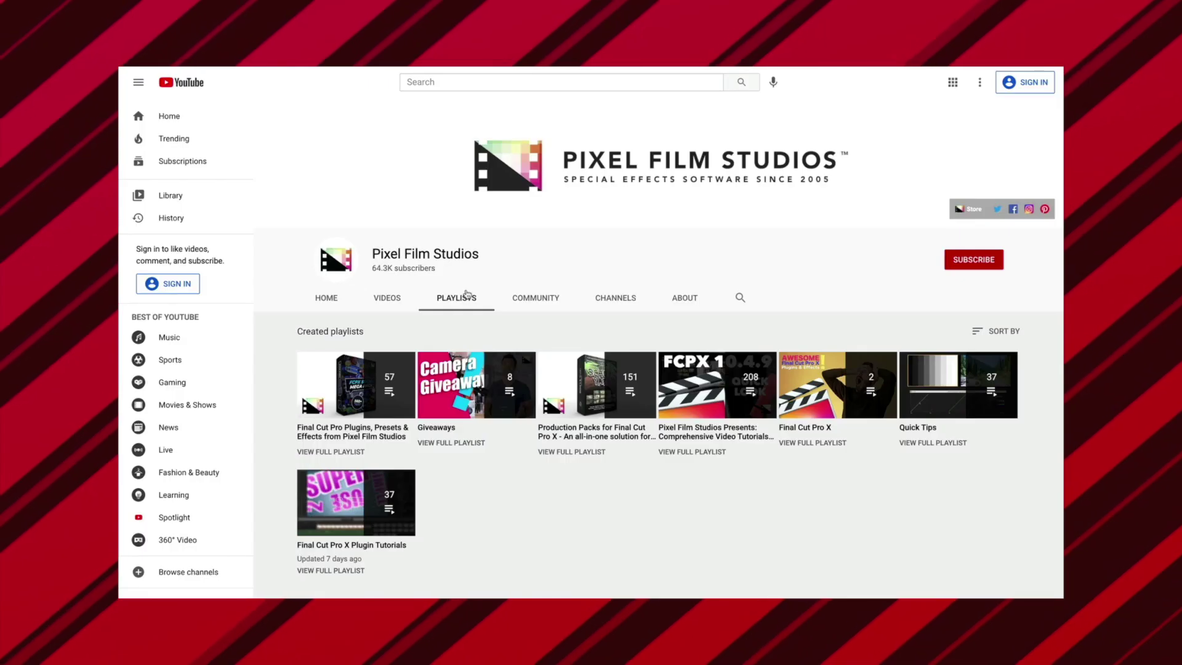
- Switch to YouTube, open the Pixel Film Studios Presents: Comprehensive Video Tutorials playlist and look through its videos
{"action": "left_click", "coordinate": [708, 388]}
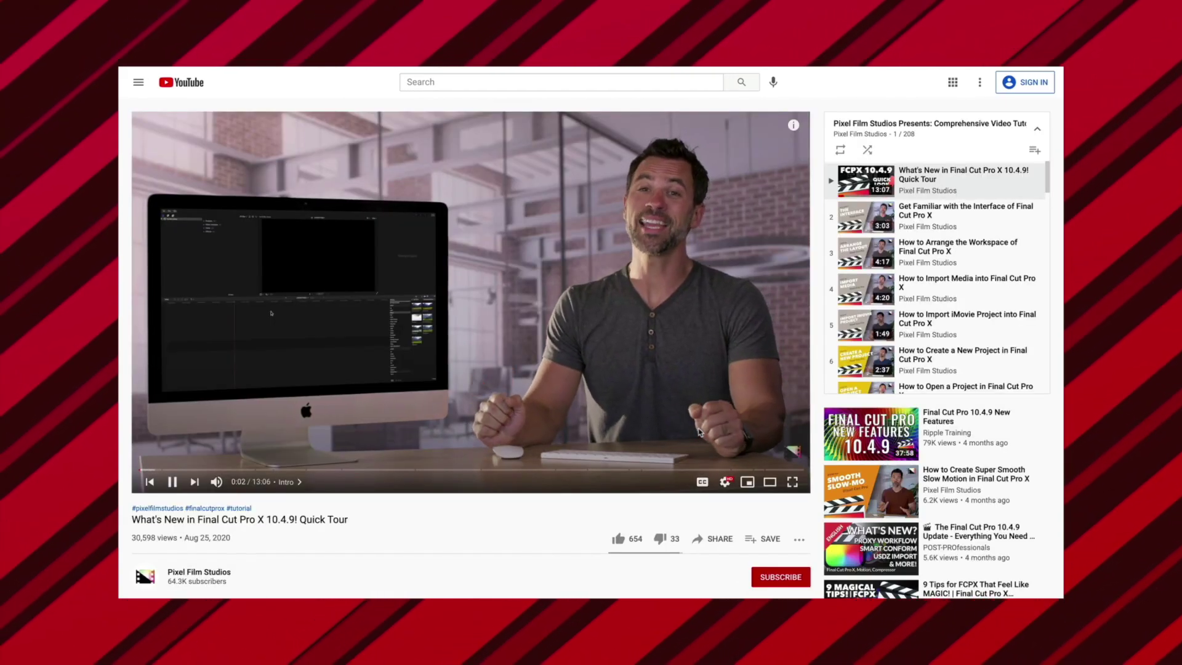
{"action": "scroll", "coordinate": [906, 294], "scroll_direction": "down", "scroll_amount": 6}
{"action": "scroll", "coordinate": [906, 294], "scroll_direction": "down", "scroll_amount": 8}
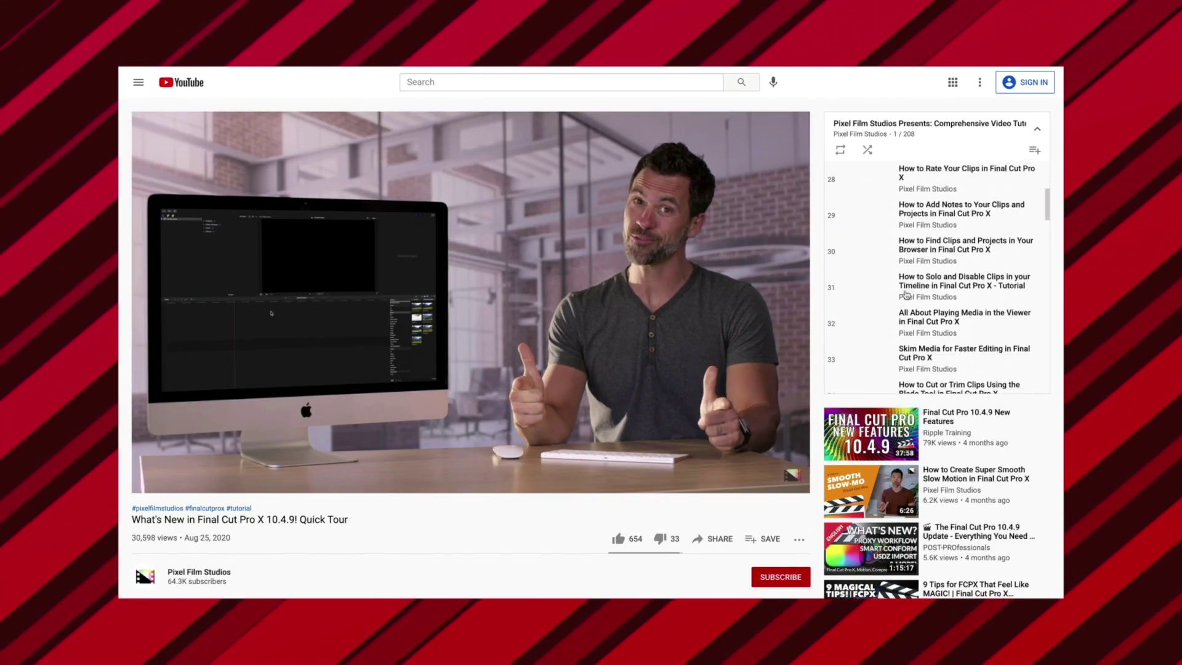
{"action": "scroll", "coordinate": [904, 294], "scroll_direction": "up", "scroll_amount": 3}
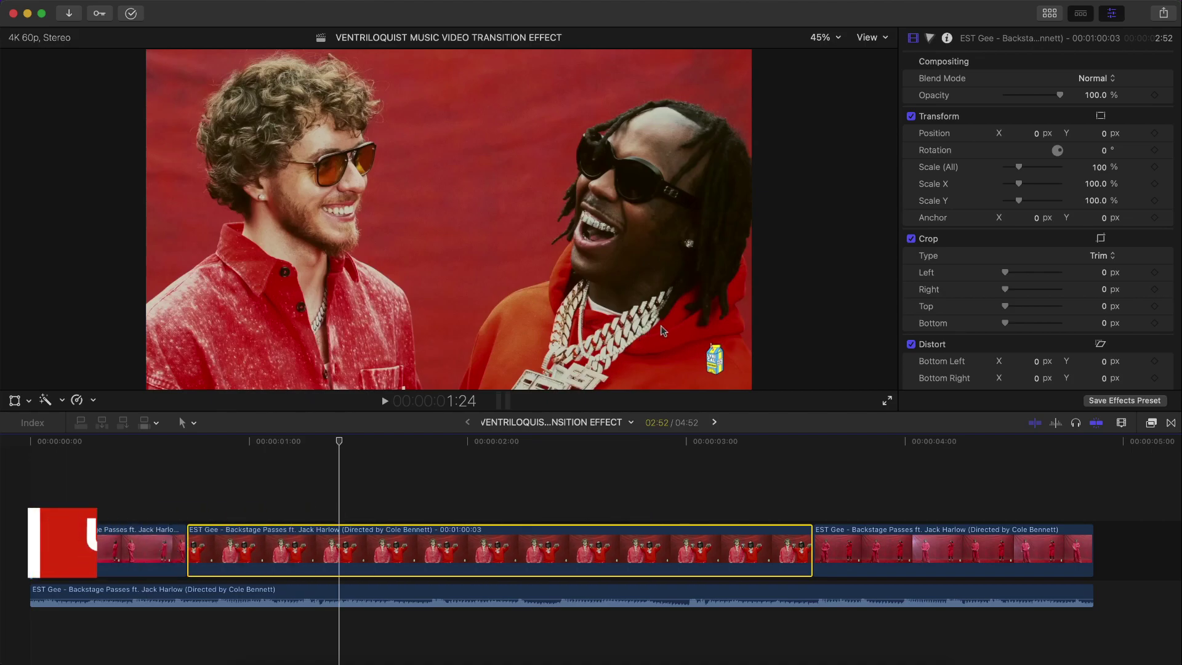
- Play the music video timeline from the first clip into the middle close-up clip, and stop playback there
{"action": "left_click_drag", "start_coordinate": [338, 441], "coordinate": [336, 489]}
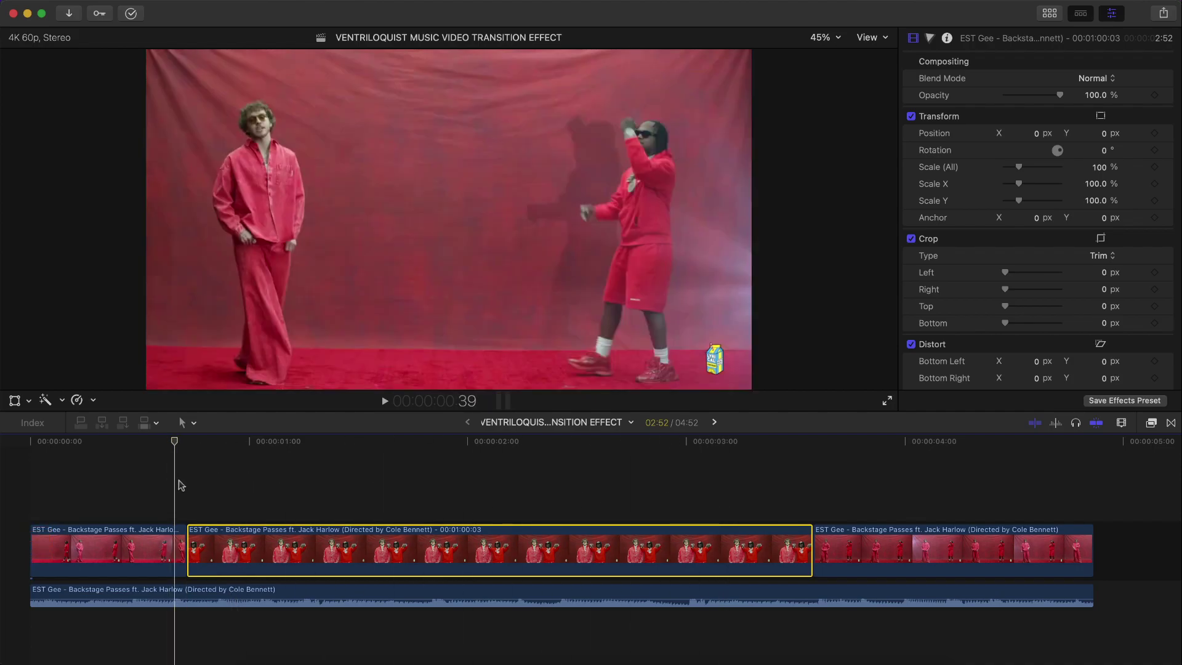
{"action": "left_click", "coordinate": [111, 594]}
{"action": "key", "text": "space"}
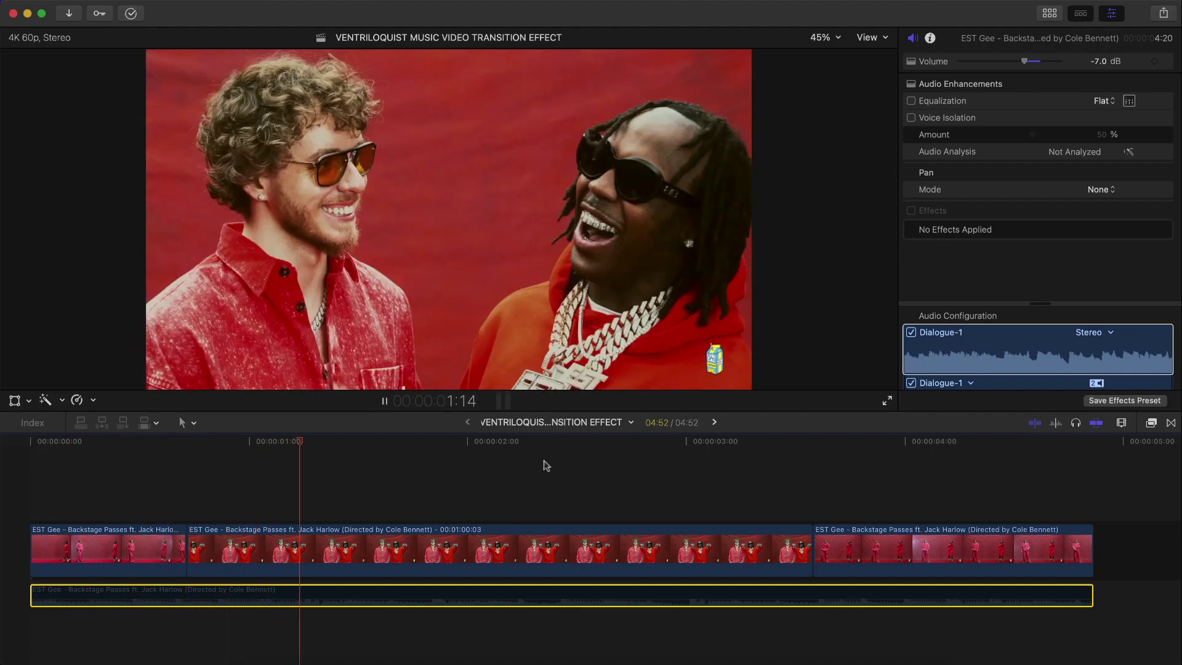
{"action": "key", "text": "space"}
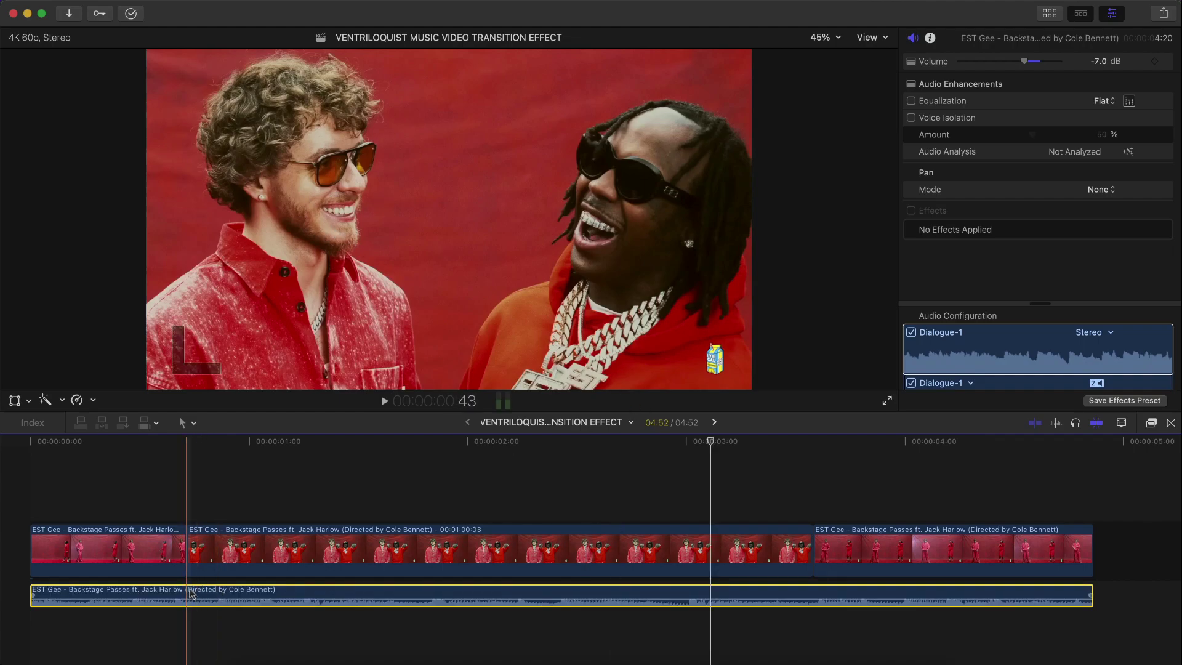
- Split the detached audio at both the start and the end of the middle close-up clip
{"action": "key", "text": "super+b"}
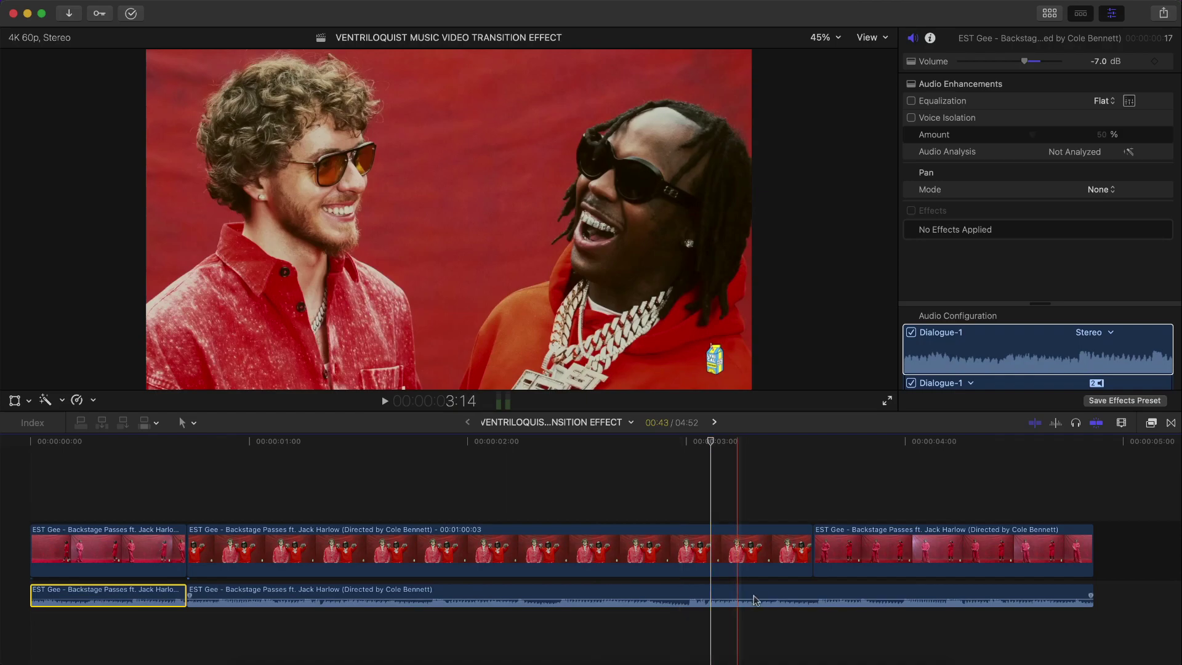
{"action": "left_click", "coordinate": [810, 598]}
{"action": "key", "text": "super+b"}
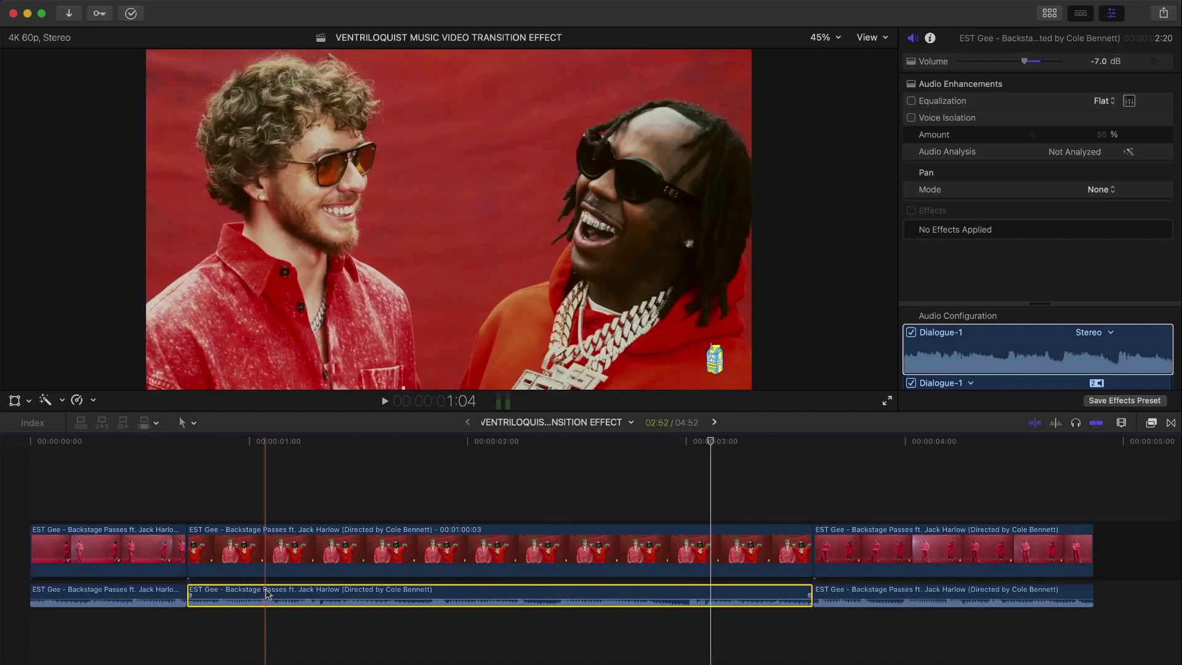
- Turn the middle audio section into a compound clip named AUDIO SELECTION in the KingTutsPro event
{"action": "left_click", "coordinate": [205, 594]}
{"action": "right_click", "coordinate": [351, 592]}
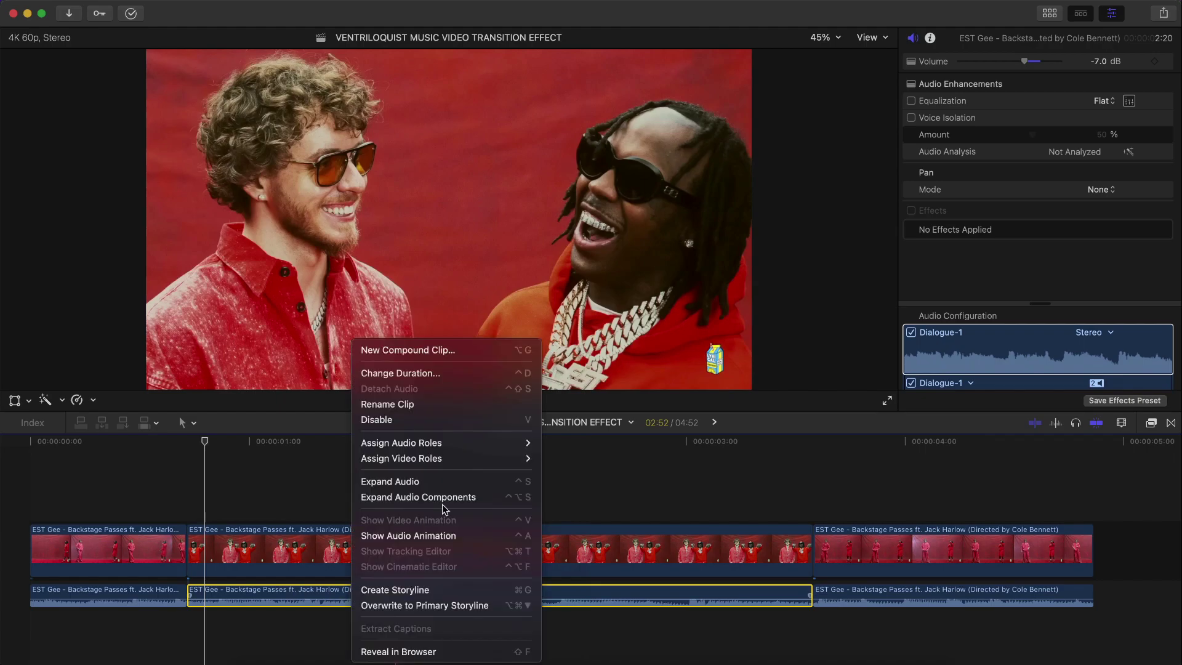
{"action": "left_click", "coordinate": [406, 356]}
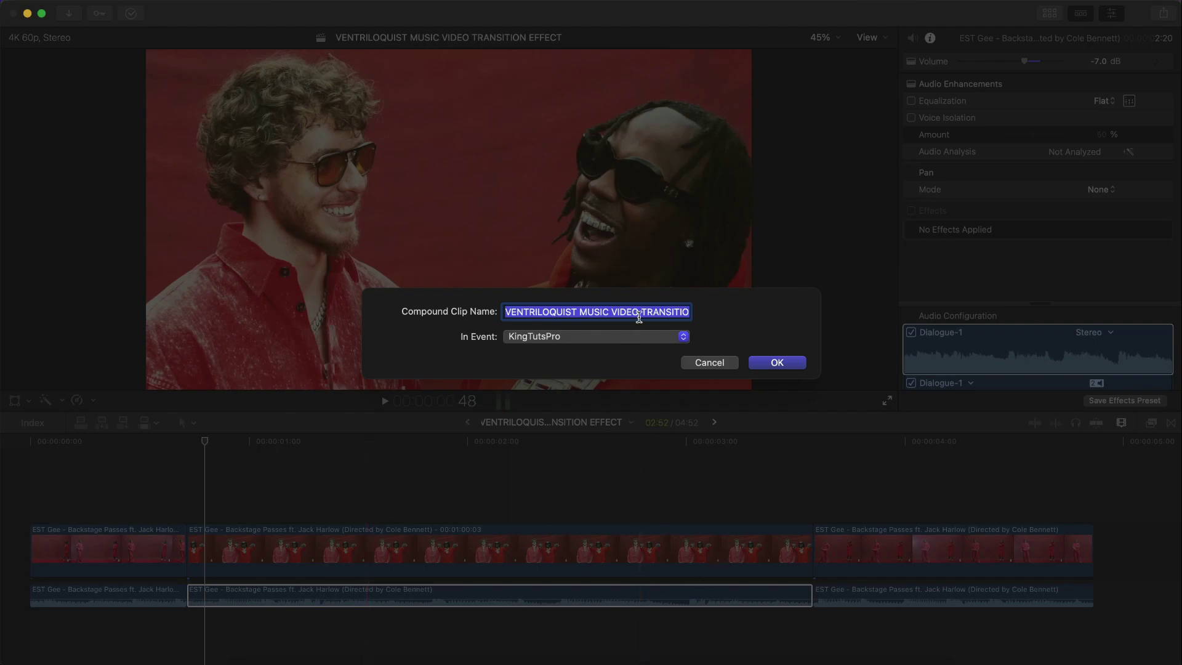
{"action": "type", "text": "AUDIO SELECTION"}
{"action": "key", "text": "Return"}
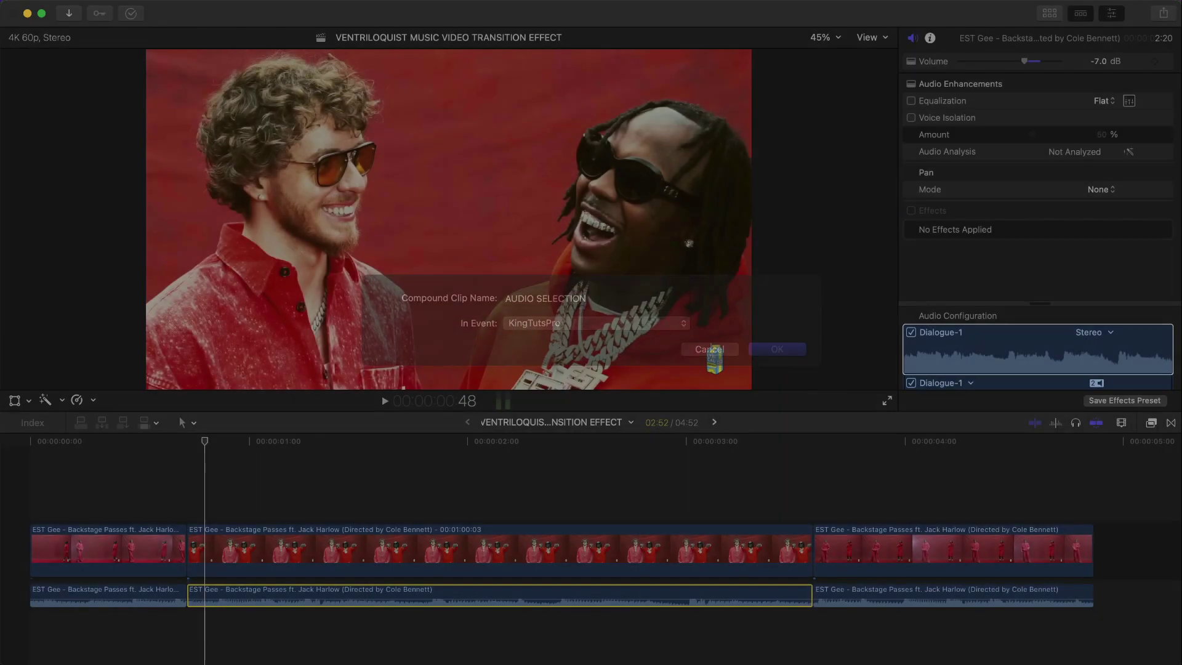
- Open the AUDIO SELECTION compound clip and start sharing it with the default Export File preset
{"action": "double_click", "coordinate": [305, 587]}
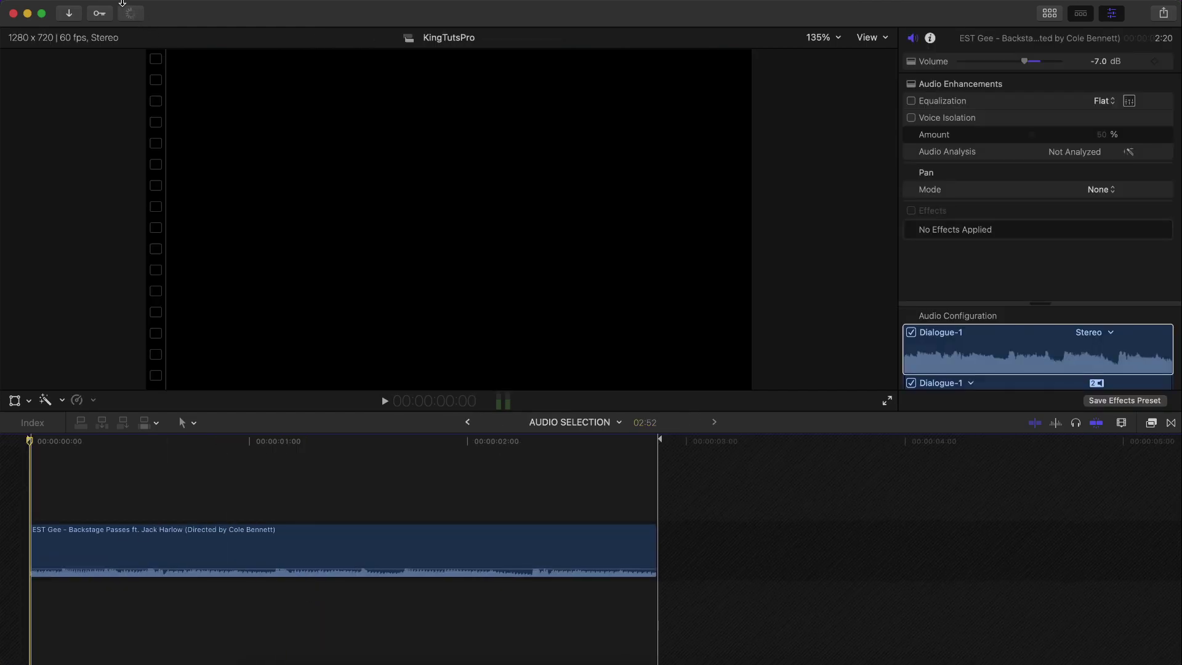
{"action": "left_click", "coordinate": [117, 2]}
{"action": "mouse_move", "coordinate": [183, 167]}
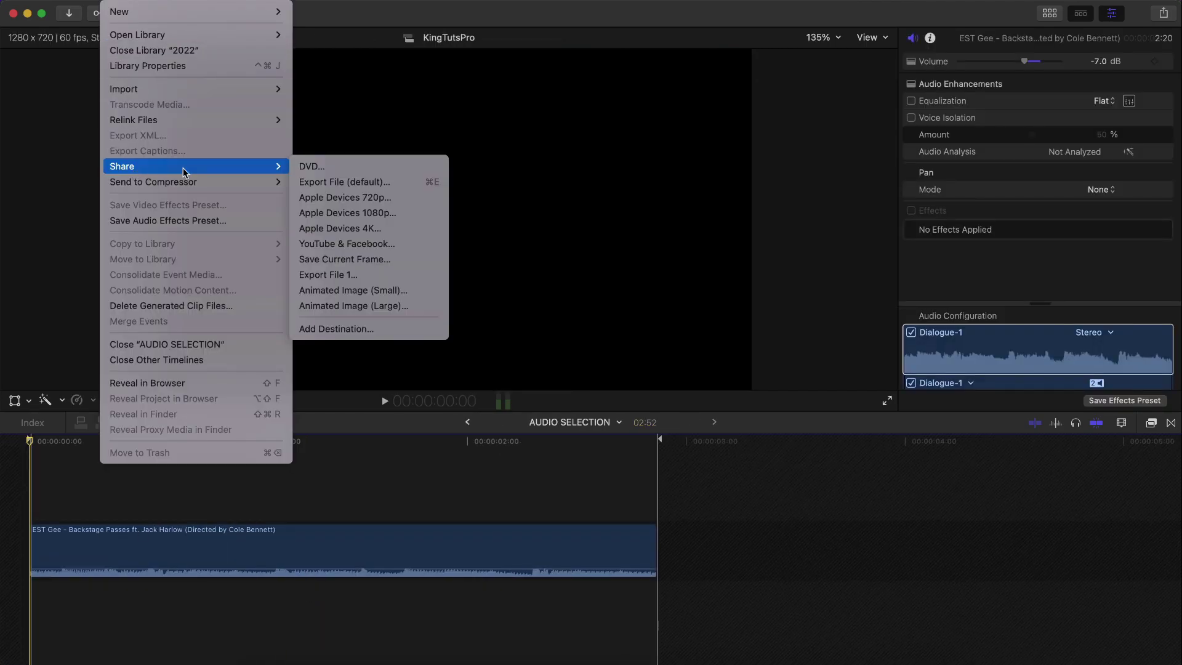
{"action": "left_click", "coordinate": [340, 190]}
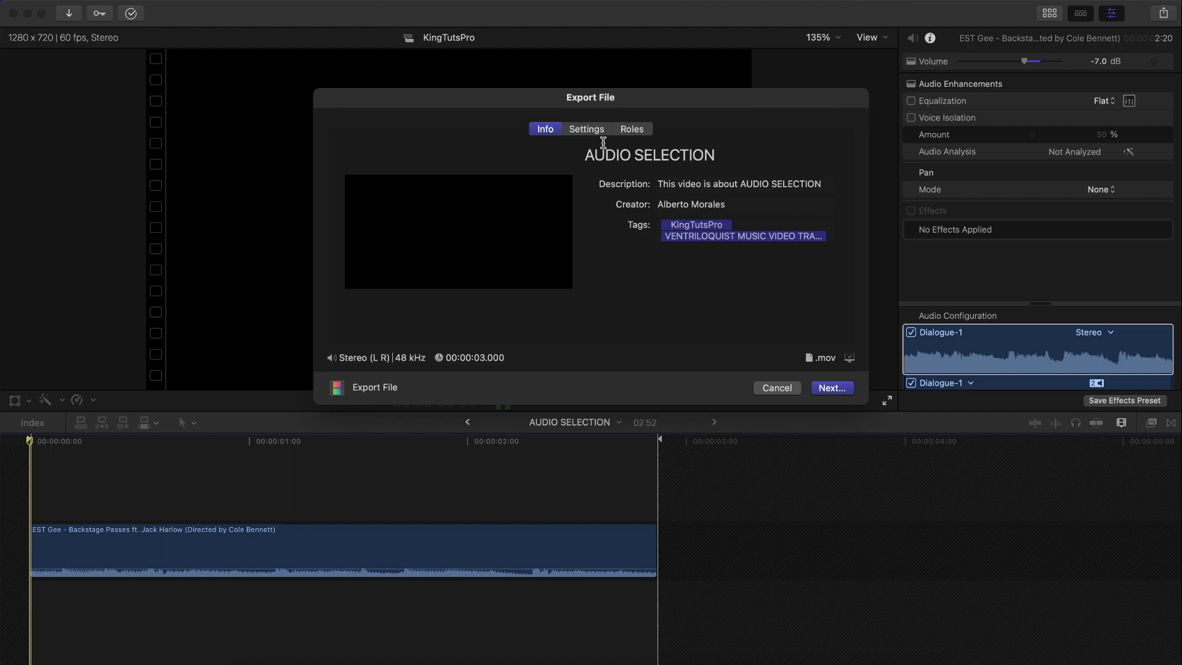
- Set the export to Audio Only in WAV format and save it as AUDIO SELECTION on the Desktop
{"action": "left_click", "coordinate": [584, 130]}
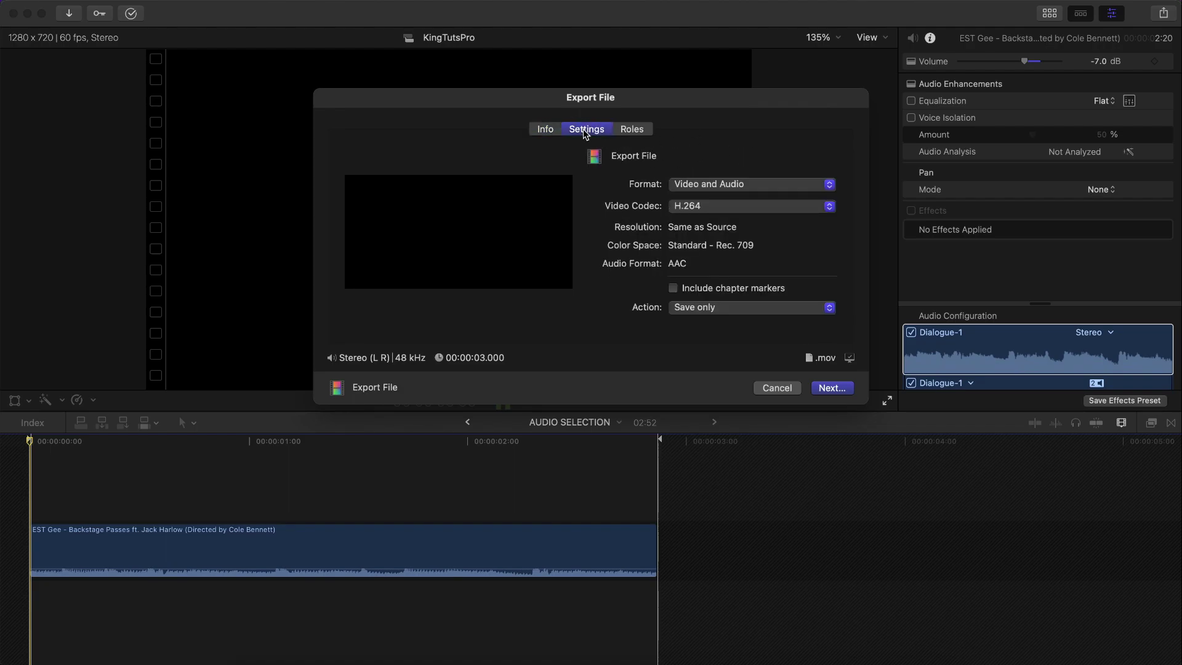
{"action": "left_click", "coordinate": [703, 184]}
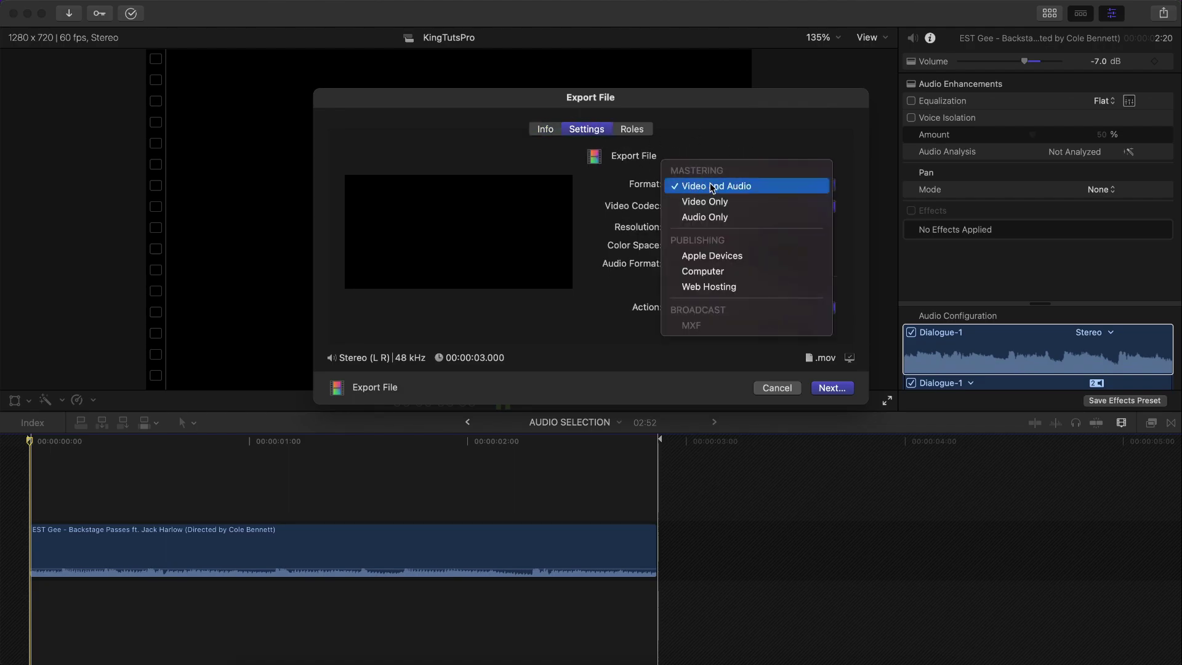
{"action": "left_click", "coordinate": [707, 216]}
{"action": "left_click", "coordinate": [677, 262]}
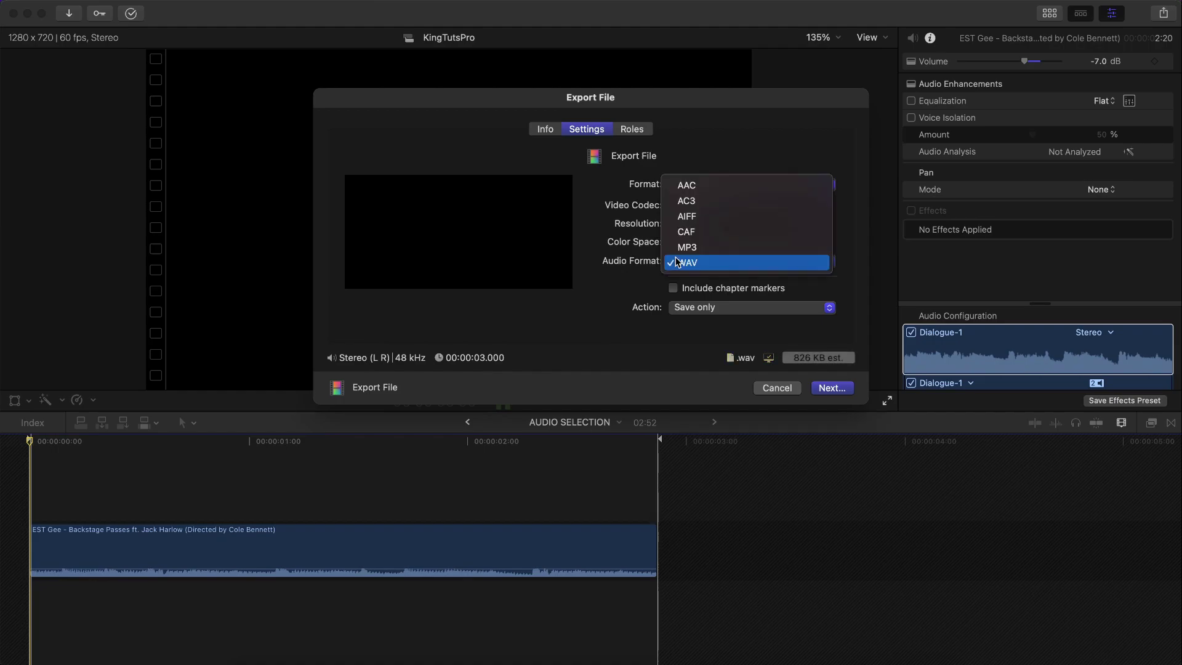
{"action": "left_click", "coordinate": [702, 185]}
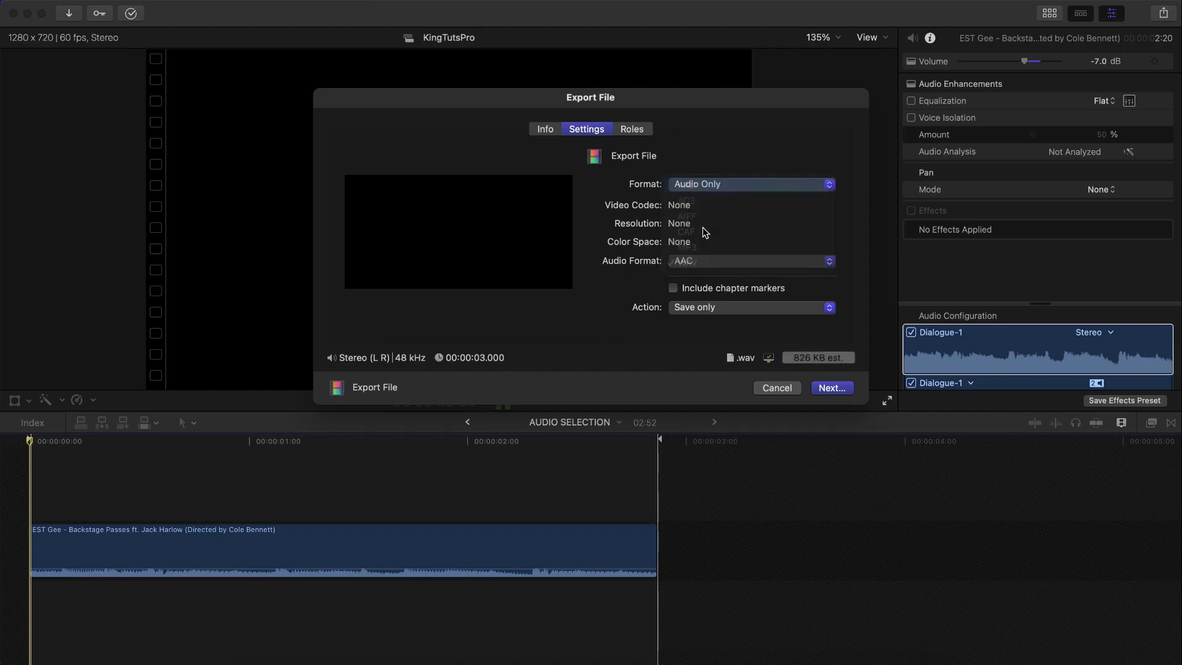
{"action": "left_click", "coordinate": [692, 260]}
{"action": "left_click", "coordinate": [699, 339]}
{"action": "key", "text": "Return"}
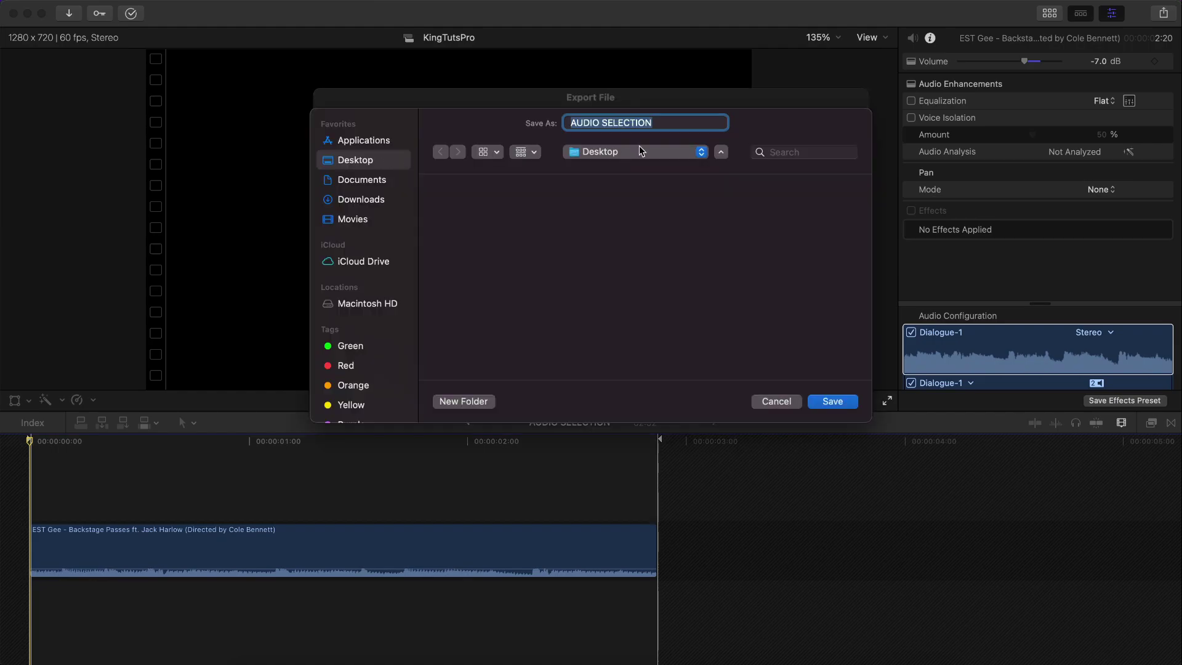
{"action": "key", "text": "Return"}
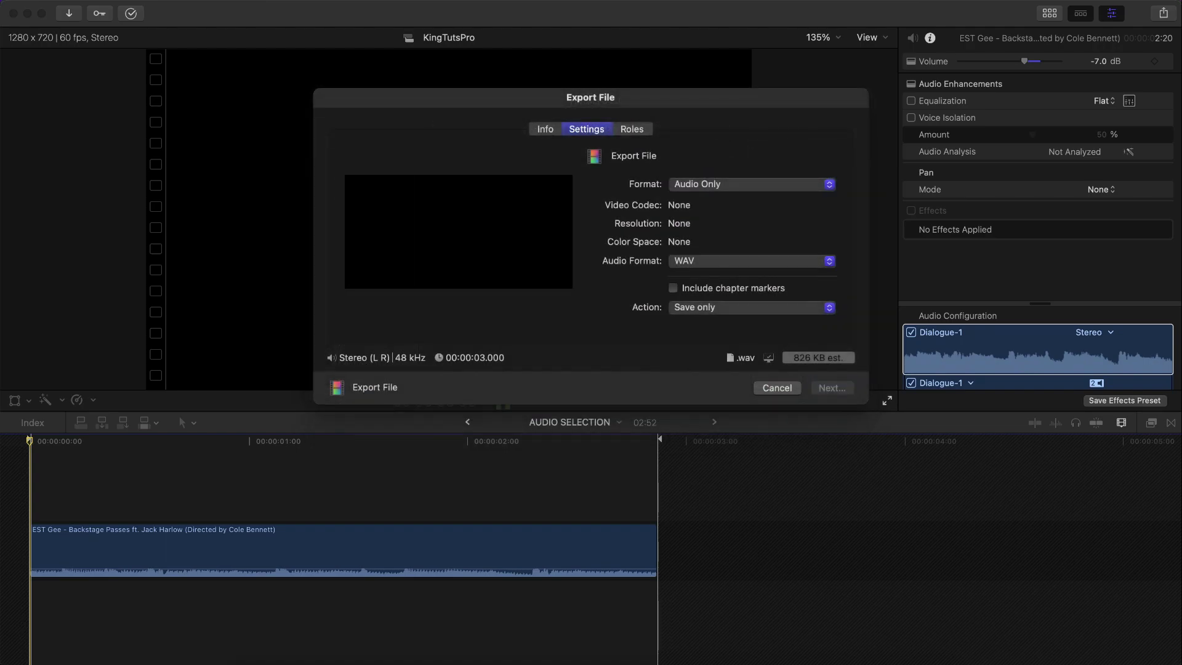
- Return to the main project and import AUDIO SELECTION.wav from the Desktop into the KingTutsPro event
{"action": "left_click", "coordinate": [469, 422]}
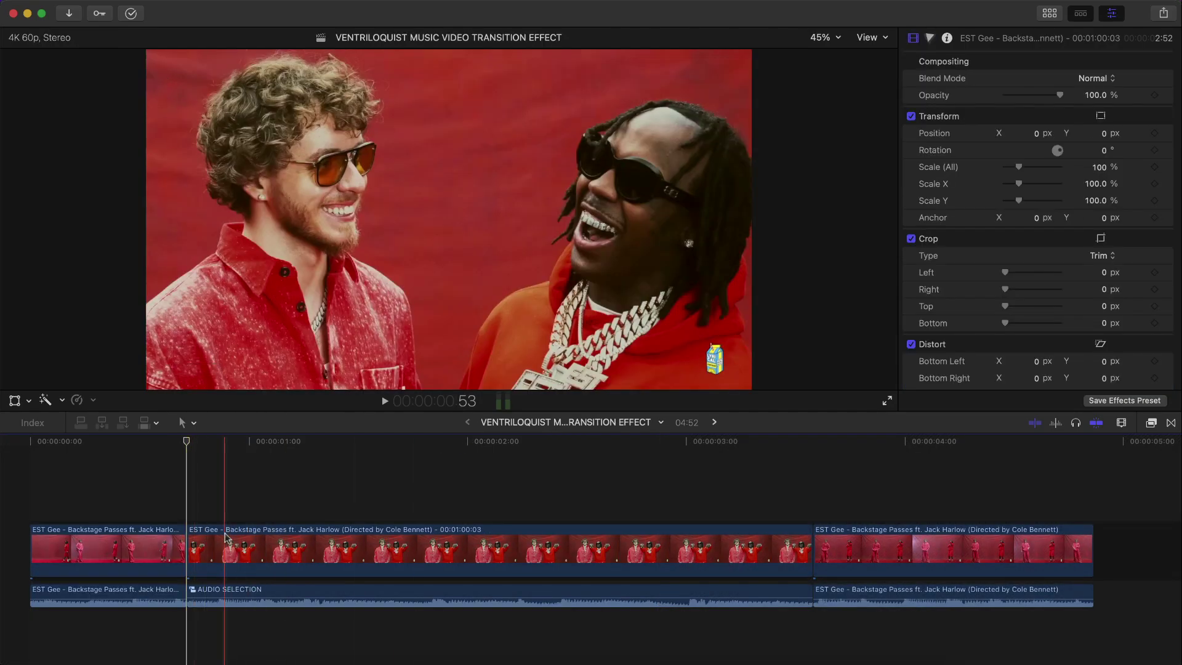
{"action": "left_click", "coordinate": [1048, 14]}
{"action": "left_click", "coordinate": [94, 171]}
{"action": "left_click", "coordinate": [109, 1]}
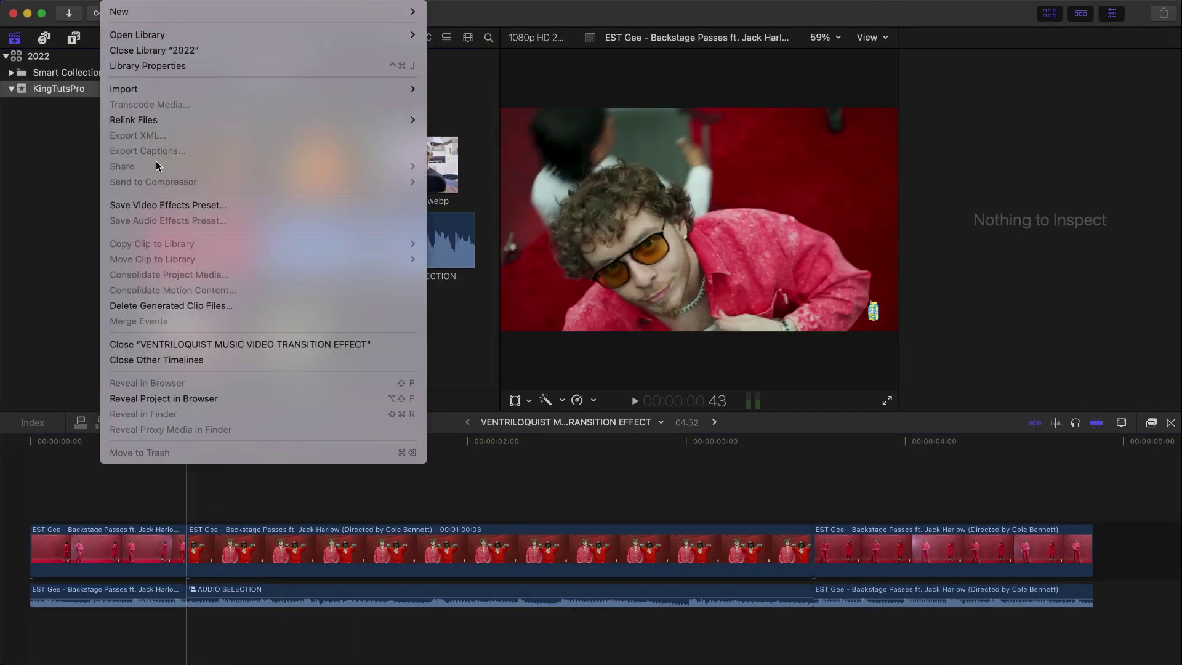
{"action": "mouse_move", "coordinate": [162, 92]}
{"action": "left_click", "coordinate": [454, 89]}
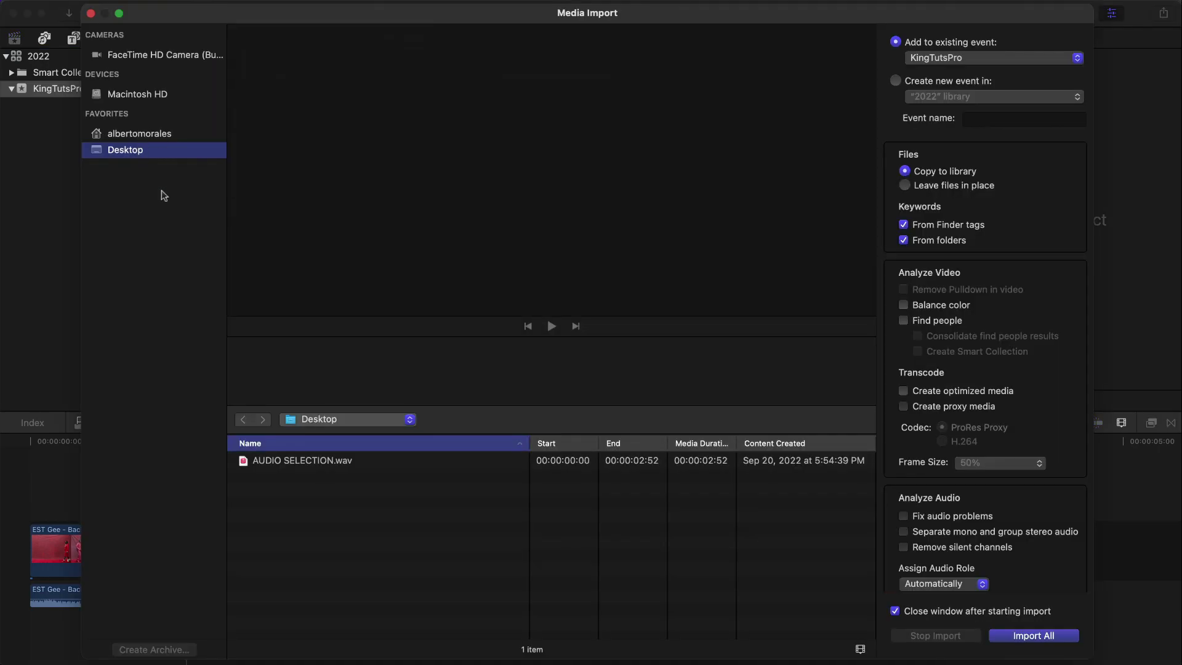
{"action": "left_click", "coordinate": [320, 464]}
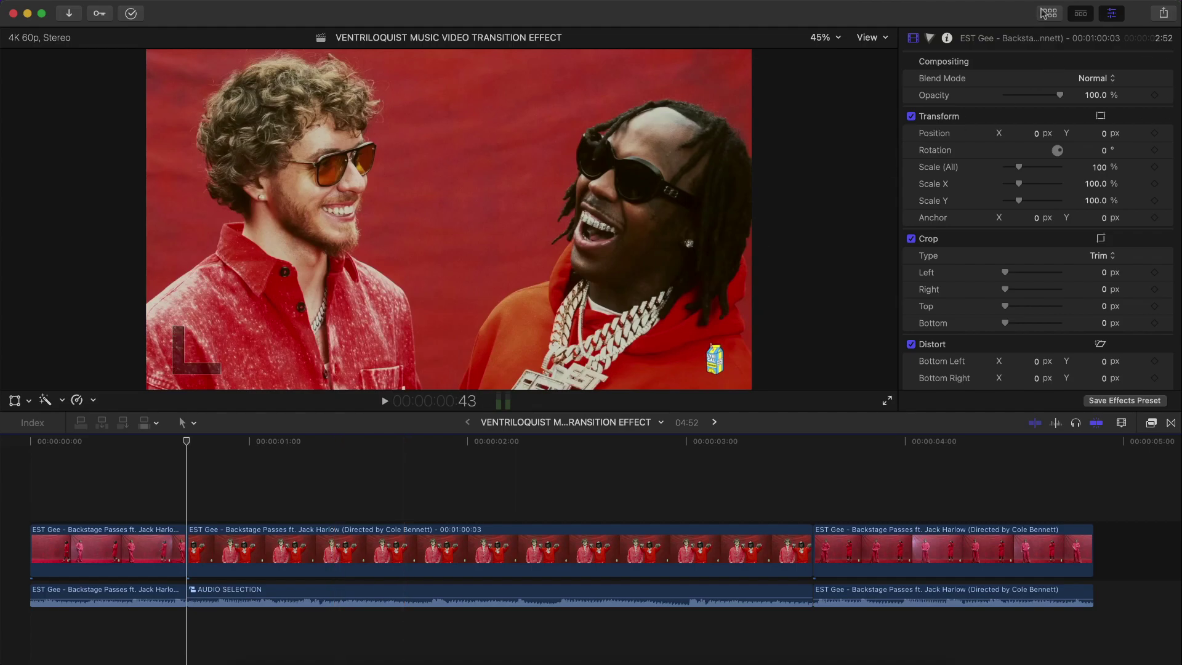
- Place the PFS - ProLoquist Volume 2 Audio Analyzer generator above the video clips, starting about 8 frames into the timeline
{"action": "left_click", "coordinate": [1046, 13]}
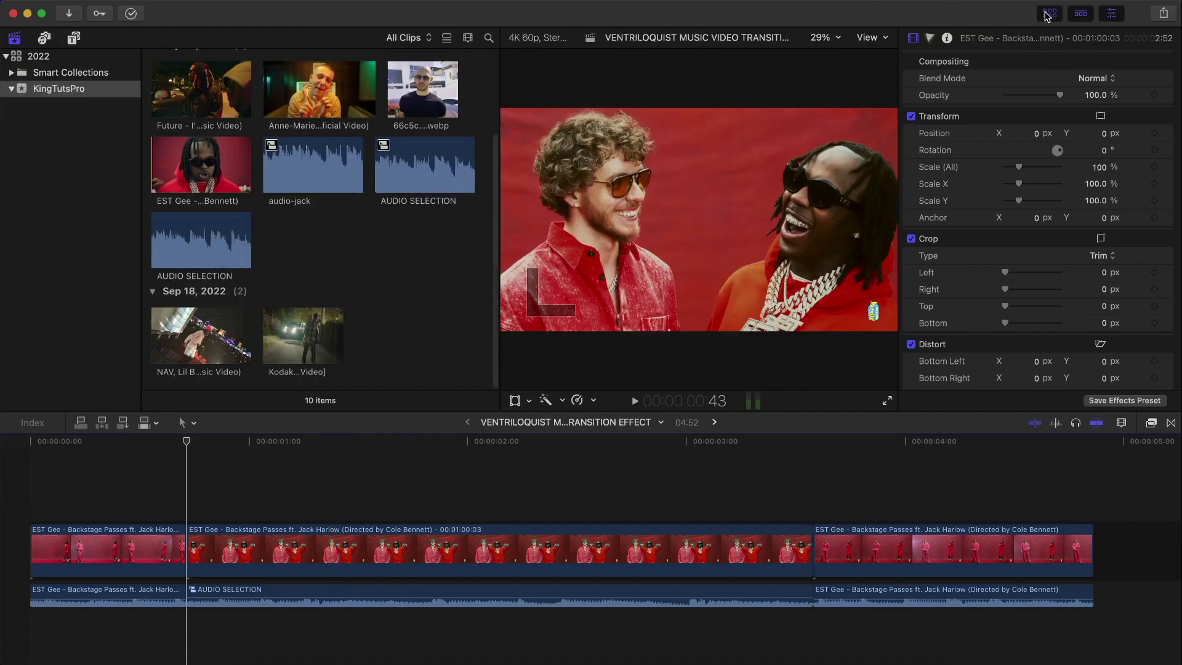
{"action": "left_click", "coordinate": [75, 38]}
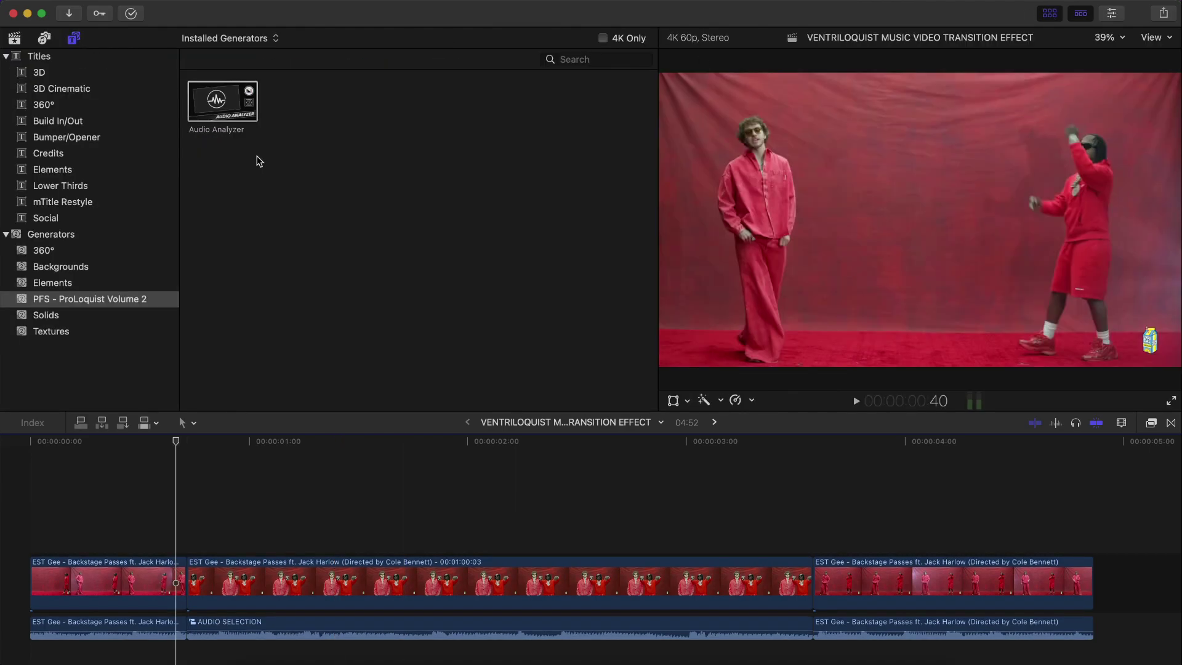
{"action": "left_click", "coordinate": [38, 302]}
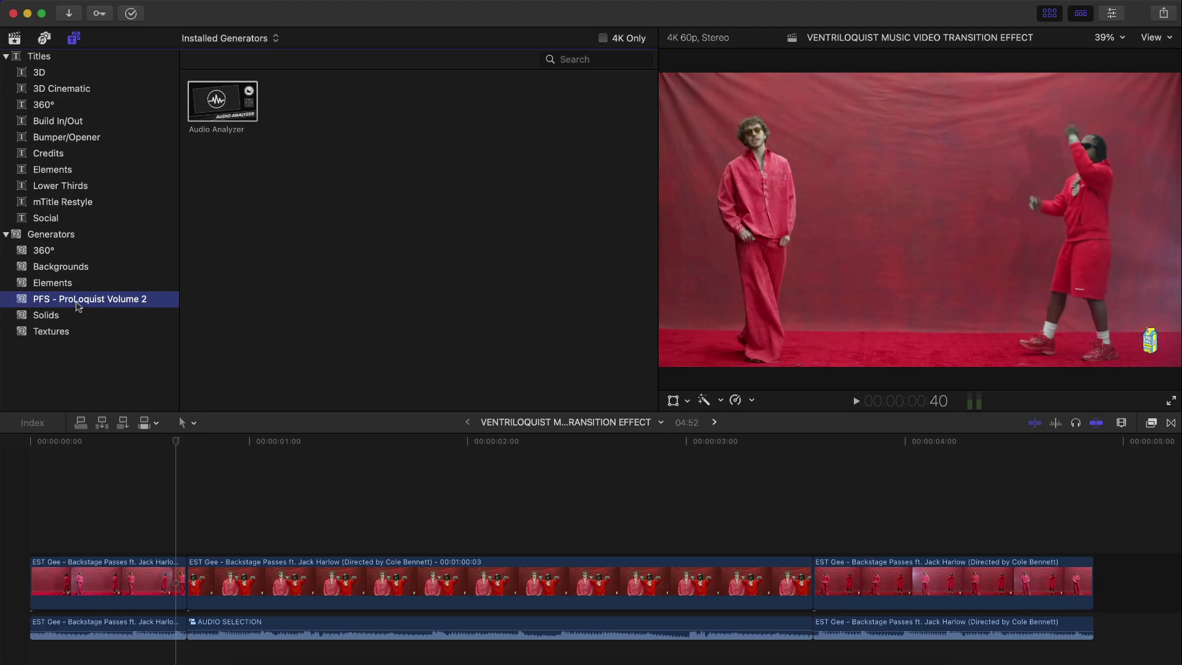
{"action": "left_click", "coordinate": [223, 101]}
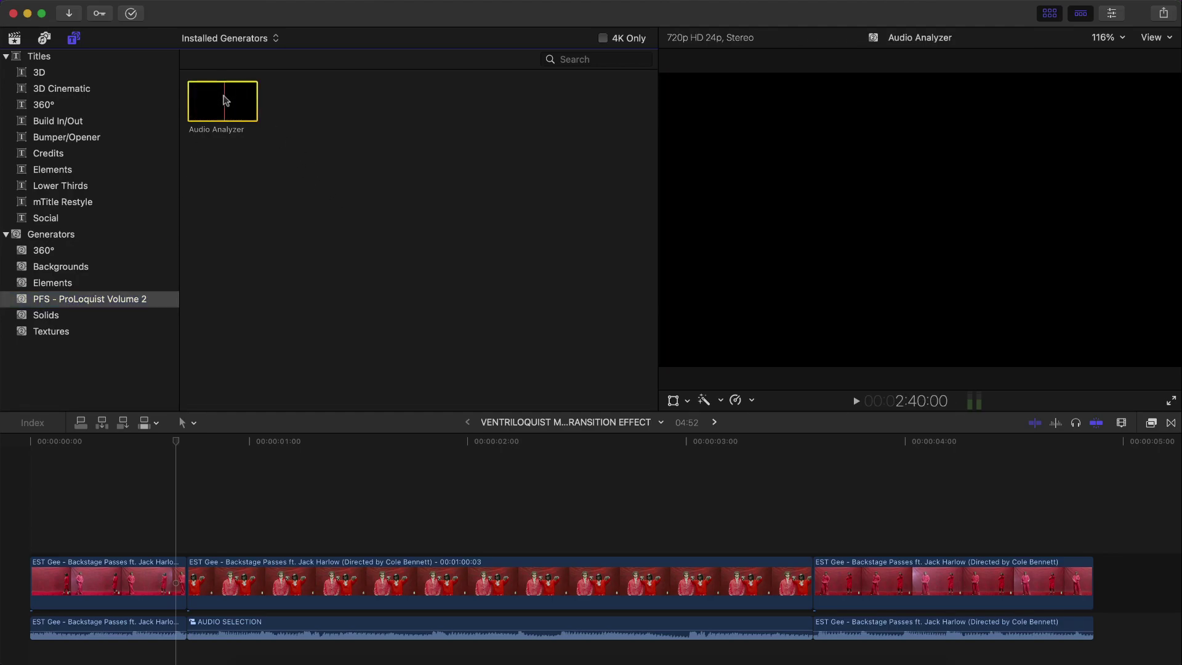
{"action": "left_click_drag", "start_coordinate": [224, 97], "coordinate": [105, 520]}
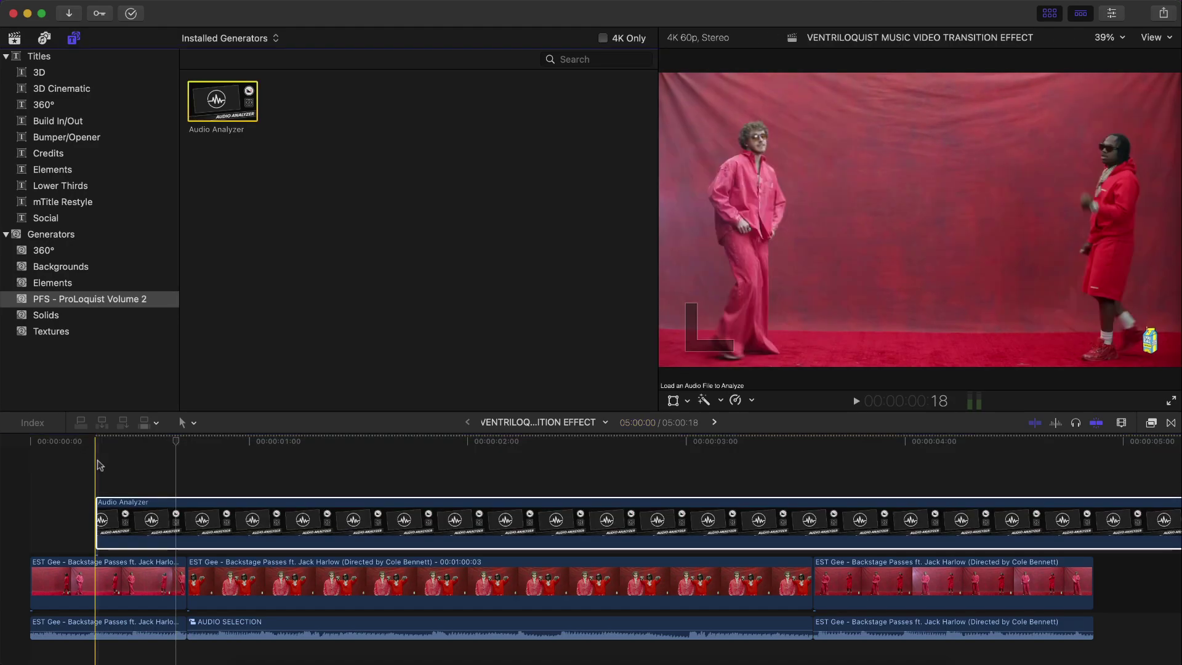
{"action": "left_click", "coordinate": [1050, 19]}
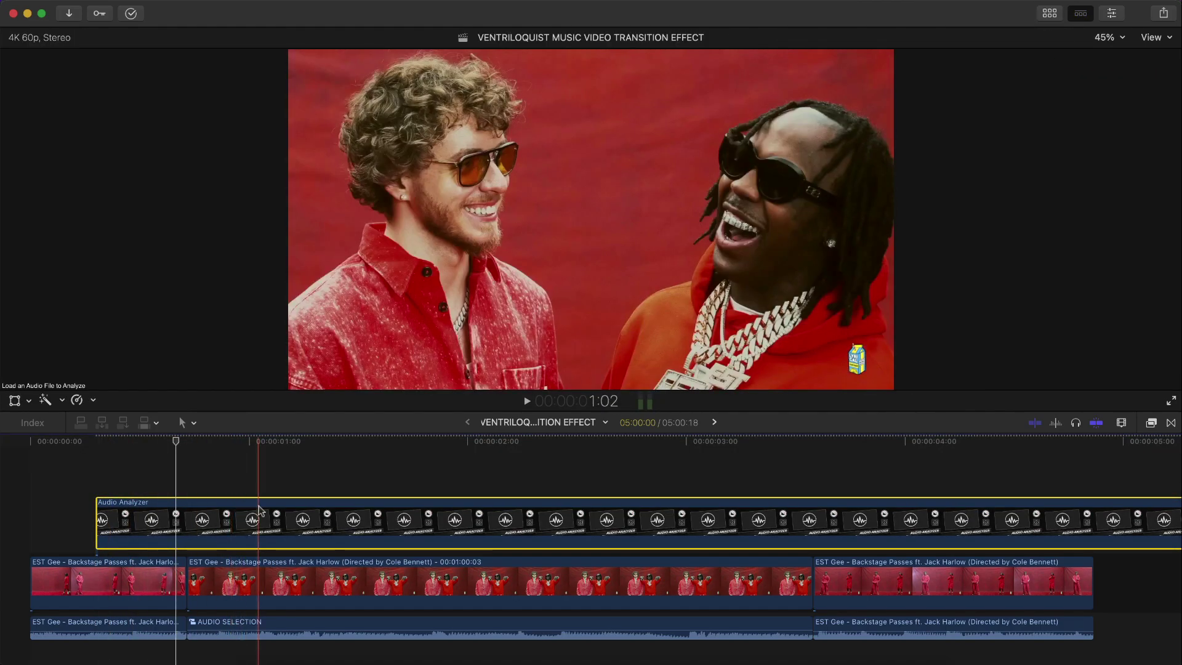
{"action": "left_click_drag", "start_coordinate": [280, 520], "coordinate": [244, 520]}
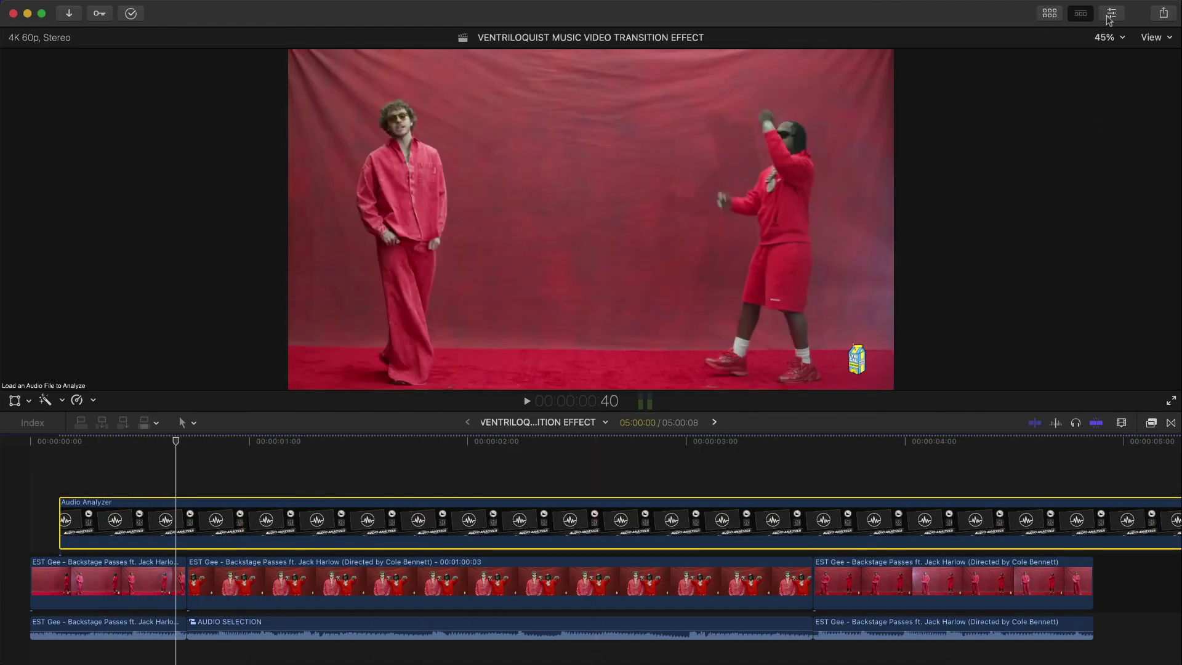
- Load AUDIO SELECTION.wav from the Desktop into the Audio Analyzer generator and run the analysis
{"action": "left_click", "coordinate": [1111, 14]}
{"action": "scroll", "coordinate": [969, 129], "scroll_direction": "down", "scroll_amount": 2}
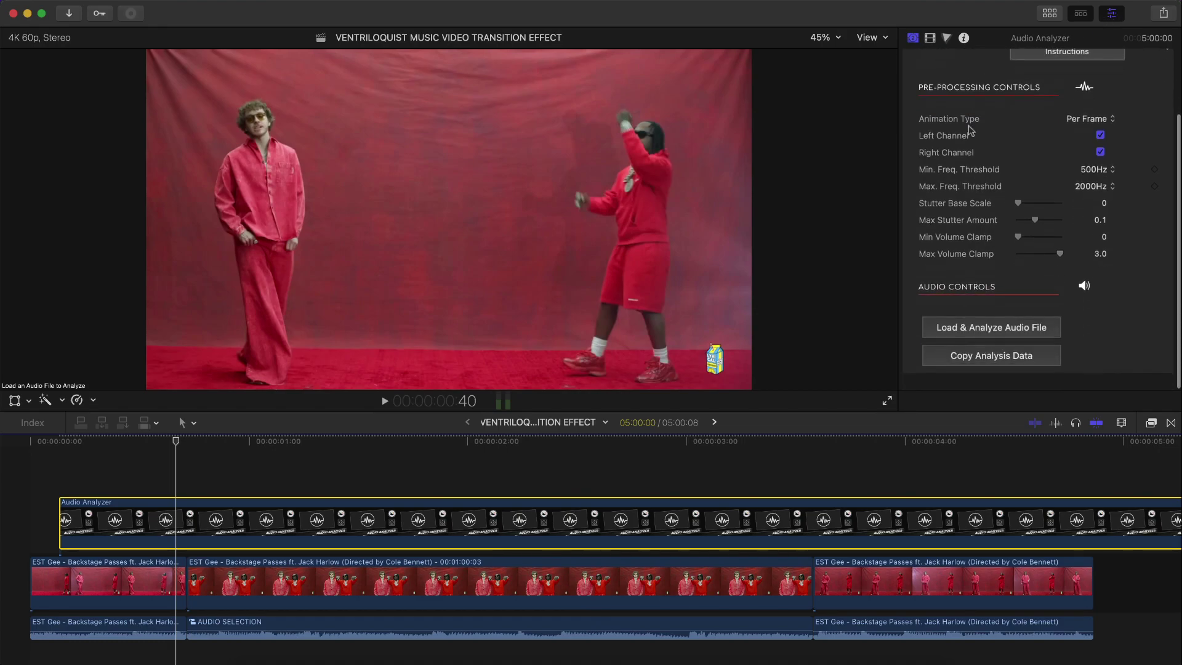
{"action": "left_click", "coordinate": [969, 342]}
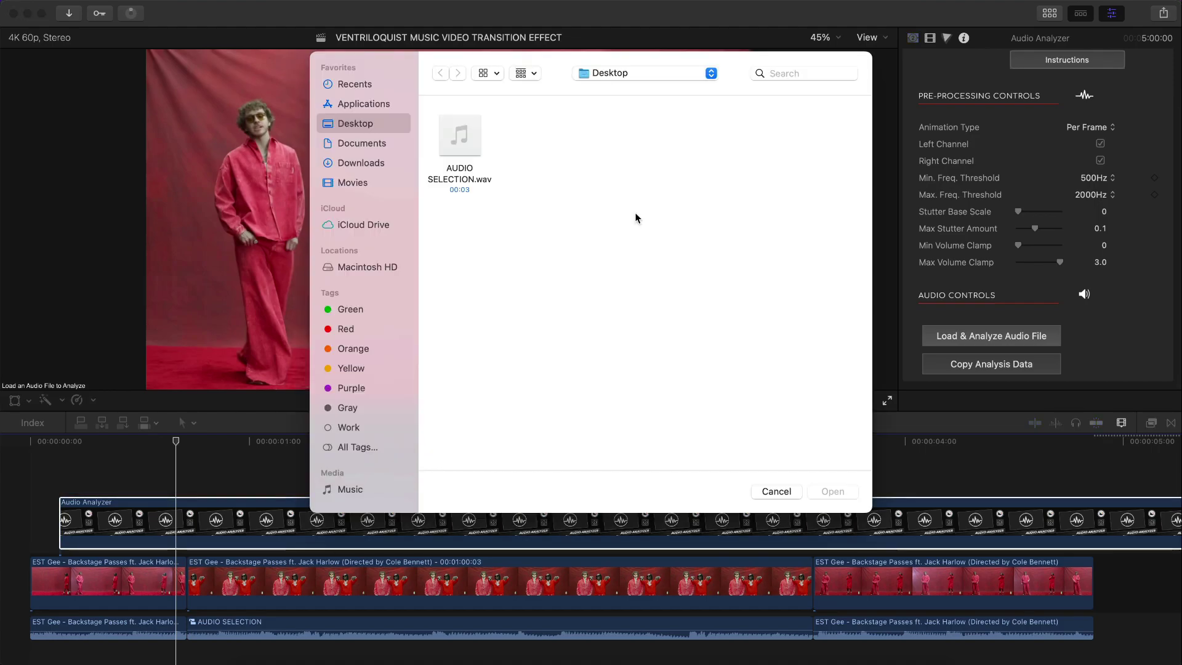
{"action": "left_click", "coordinate": [459, 142]}
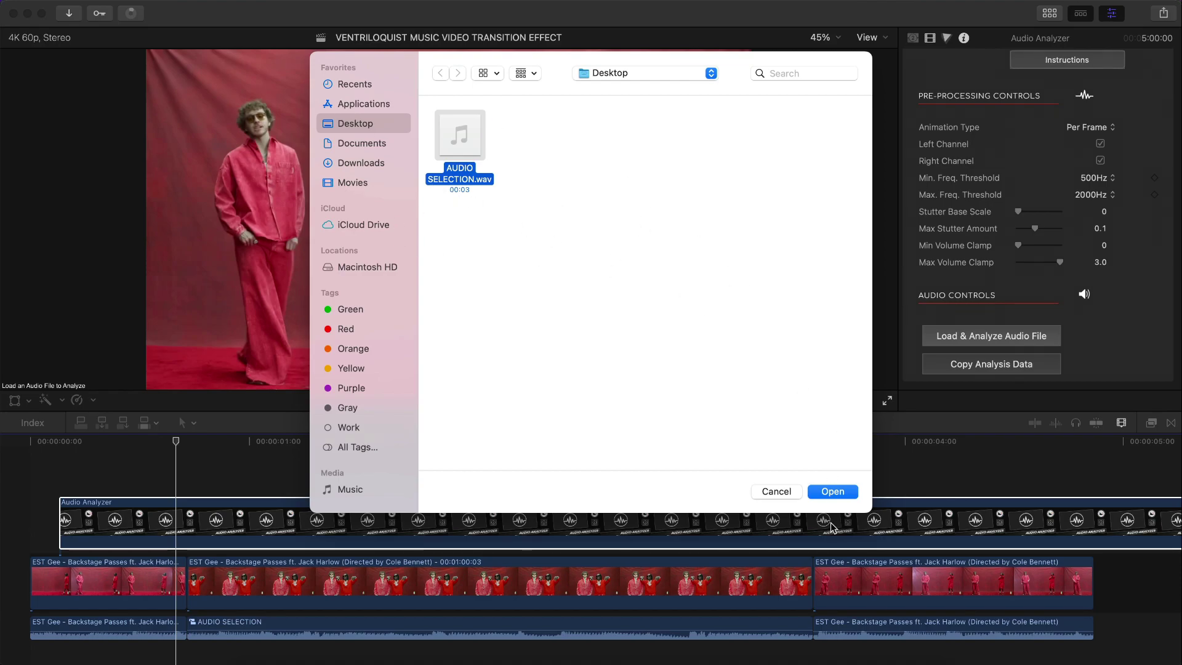
{"action": "left_click", "coordinate": [832, 492]}
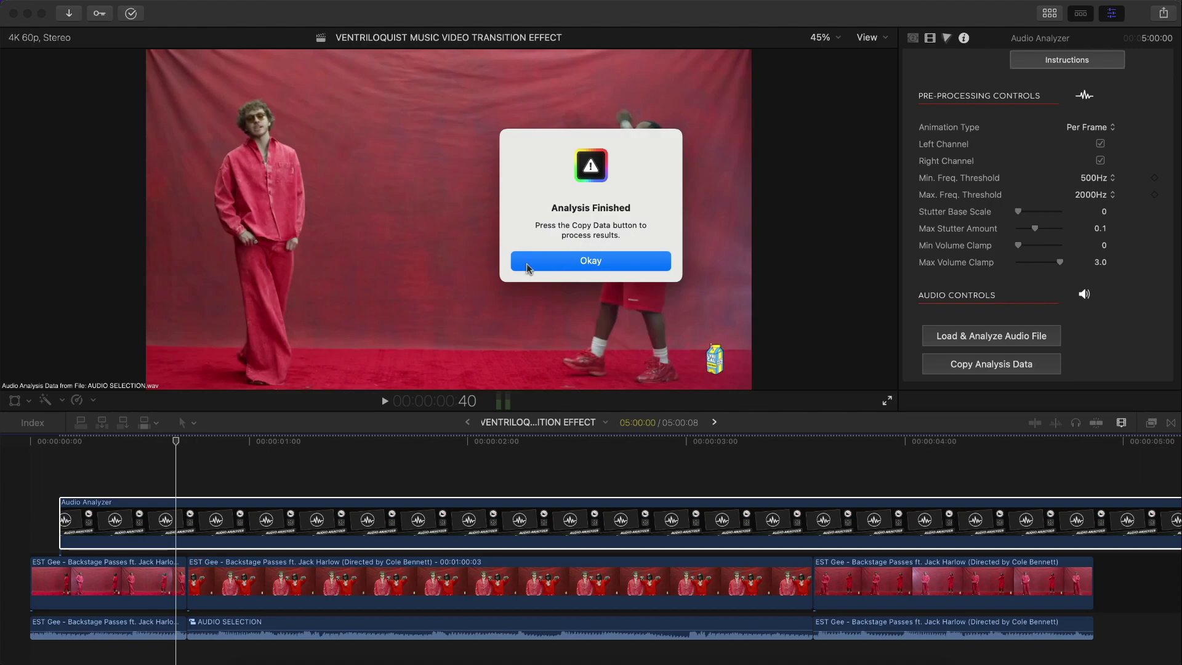
{"action": "left_click", "coordinate": [623, 261]}
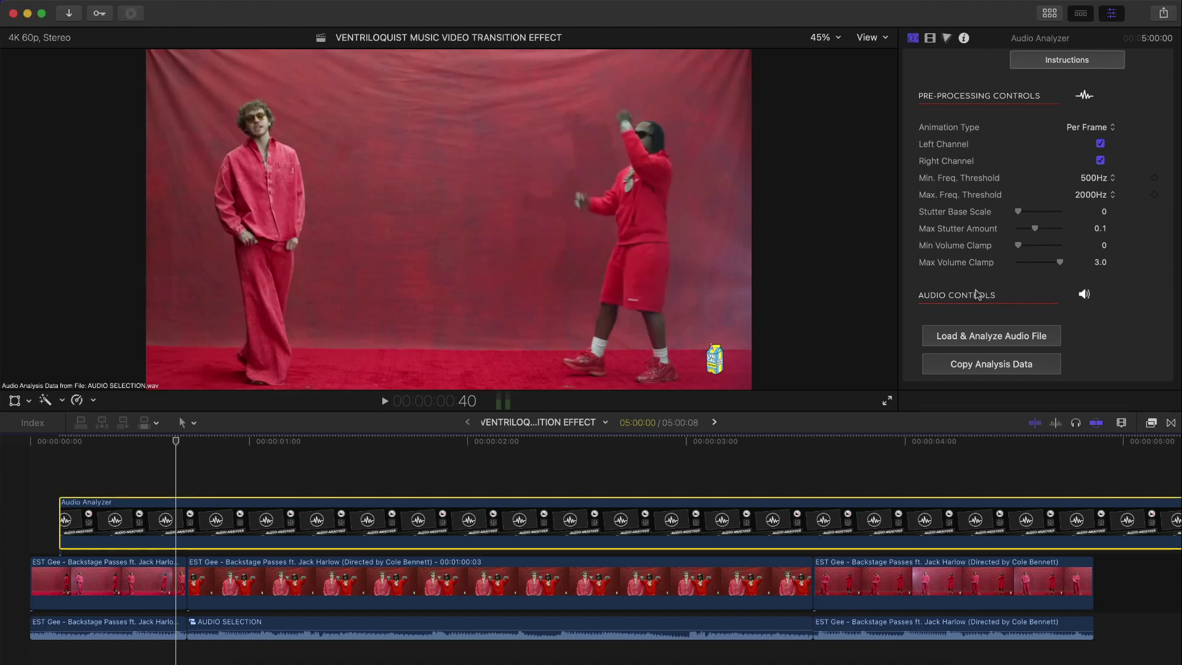
- Copy the analysis data and delete the Audio Analyzer generator from the timeline
{"action": "left_click", "coordinate": [975, 368]}
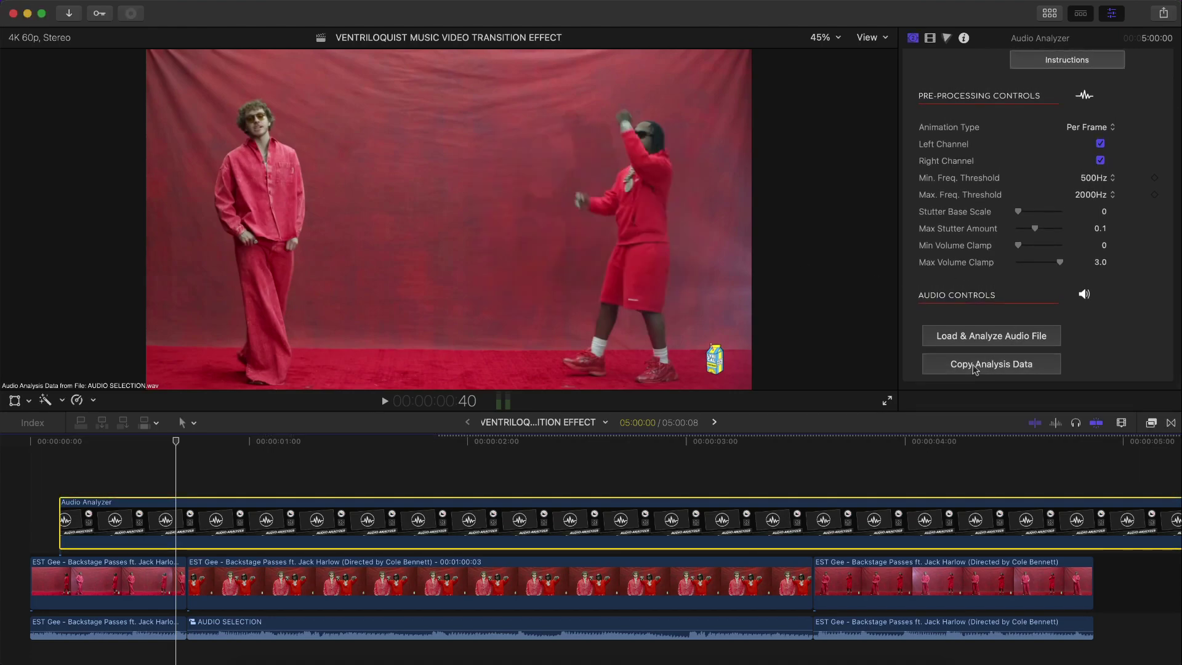
{"action": "scroll", "coordinate": [1147, 193], "scroll_direction": "up", "scroll_amount": 3}
{"action": "left_click", "coordinate": [1100, 196]}
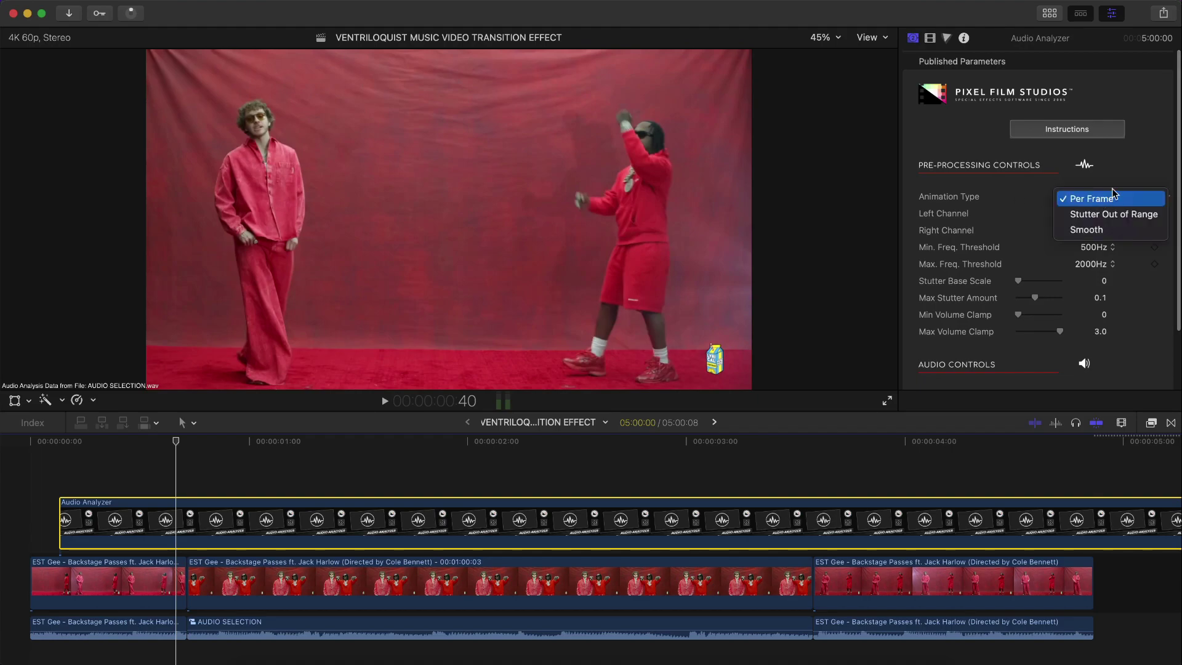
{"action": "left_click", "coordinate": [1099, 196]}
{"action": "scroll", "coordinate": [1056, 319], "scroll_direction": "down", "scroll_amount": 3}
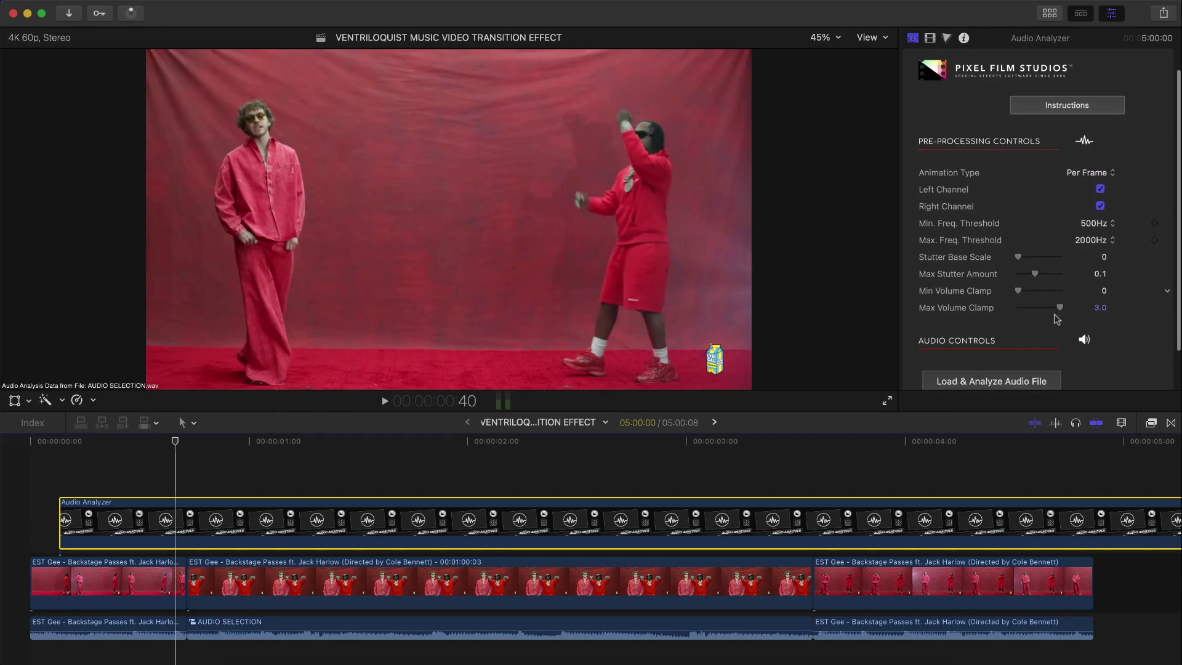
{"action": "scroll", "coordinate": [1026, 241], "scroll_direction": "up", "scroll_amount": 3}
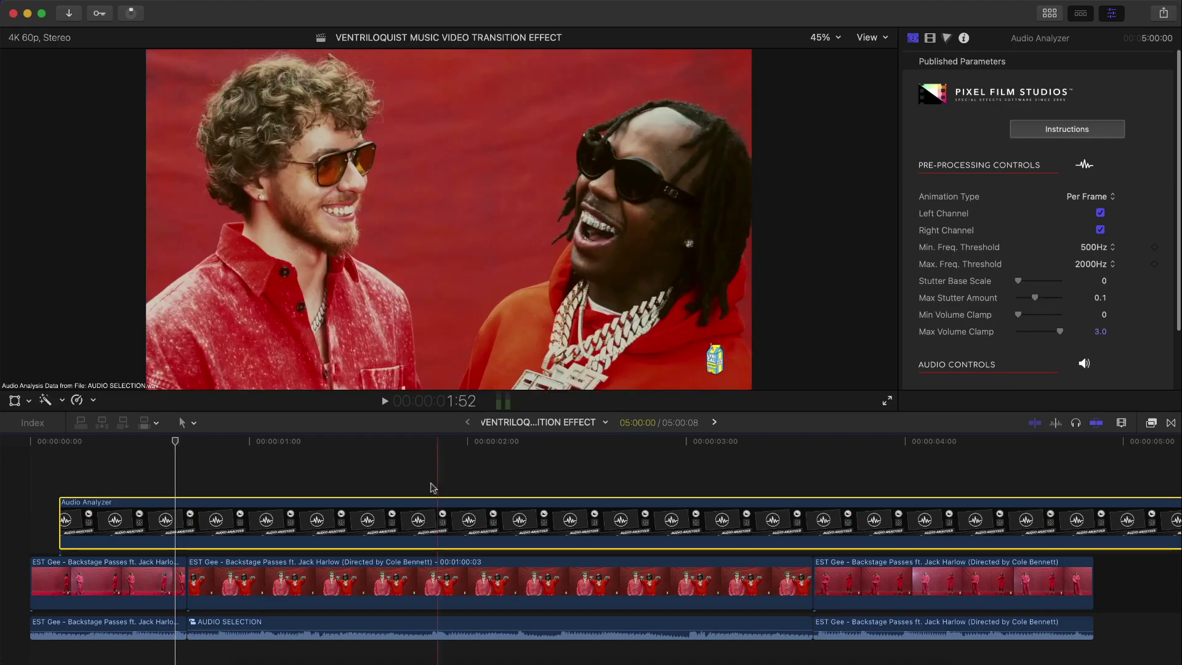
{"action": "left_click", "coordinate": [422, 517]}
{"action": "key", "text": "Delete"}
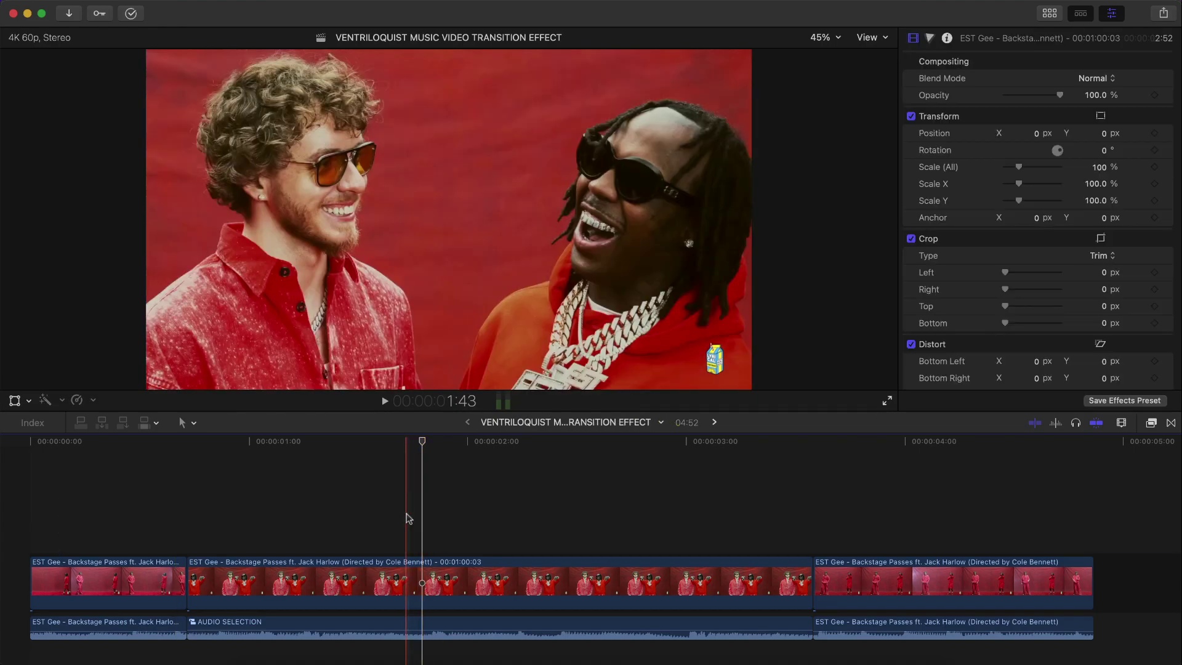
- Apply the PFS - ProLoquist Volume 2 effect to the middle video clip and hide the effects browser
{"action": "left_click", "coordinate": [358, 567]}
{"action": "left_click", "coordinate": [466, 548]}
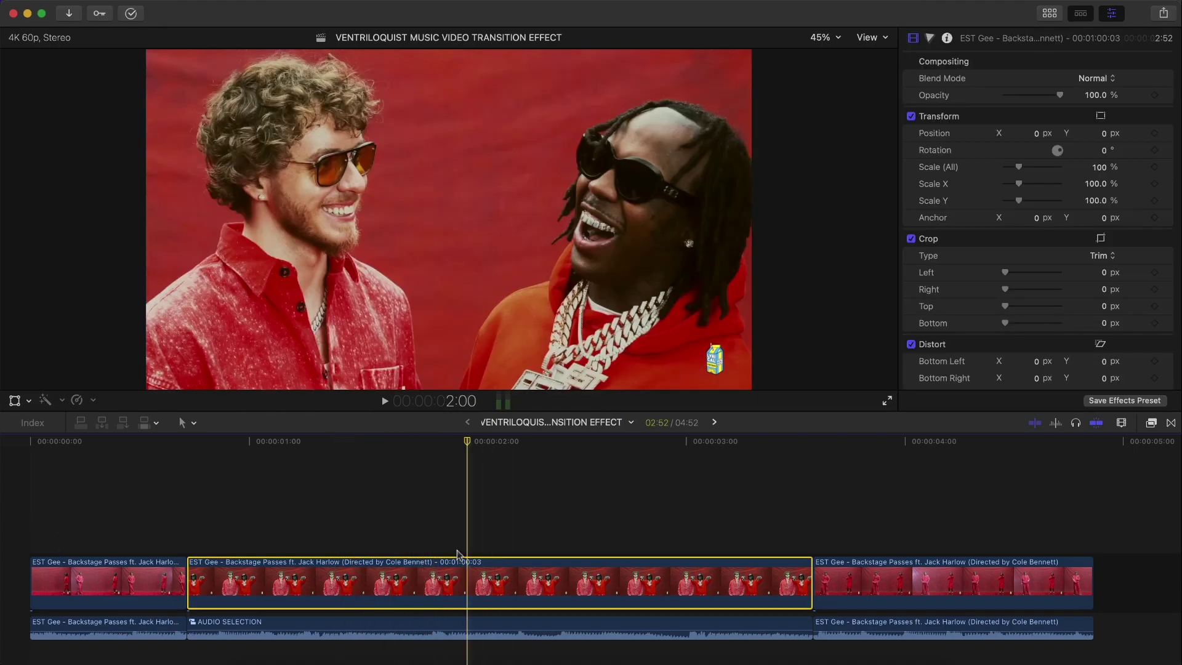
{"action": "left_click", "coordinate": [1151, 422]}
{"action": "scroll", "coordinate": [960, 523], "scroll_direction": "down", "scroll_amount": 3}
{"action": "left_click", "coordinate": [971, 487]}
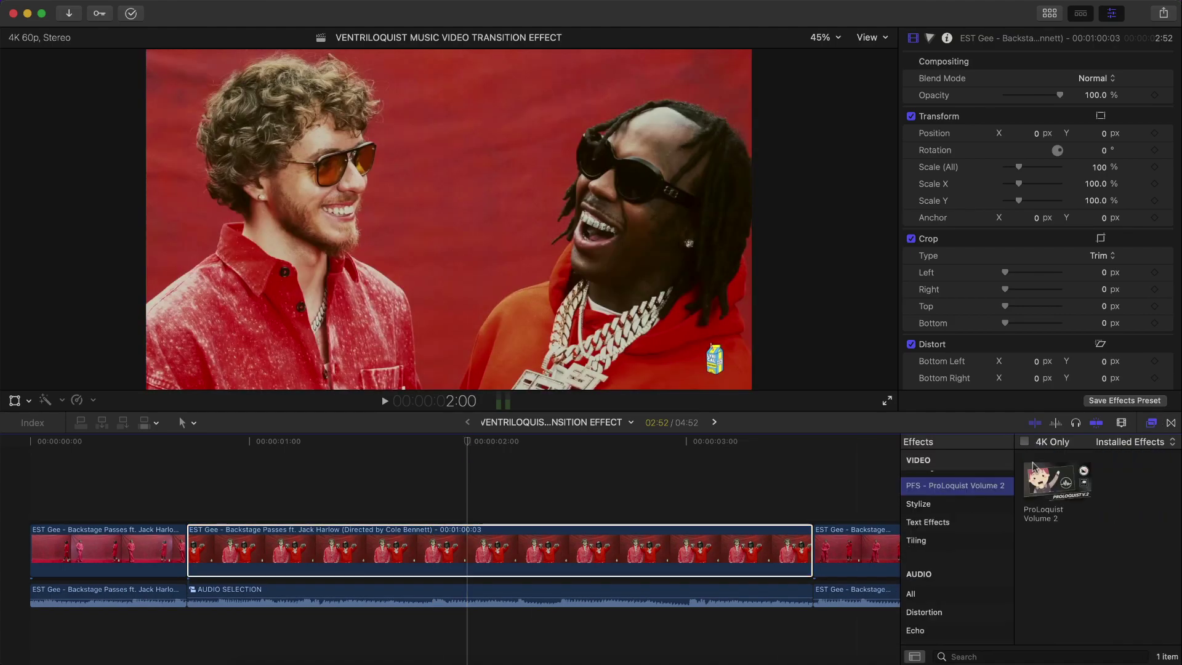
{"action": "double_click", "coordinate": [1057, 480]}
{"action": "key", "text": "super+5"}
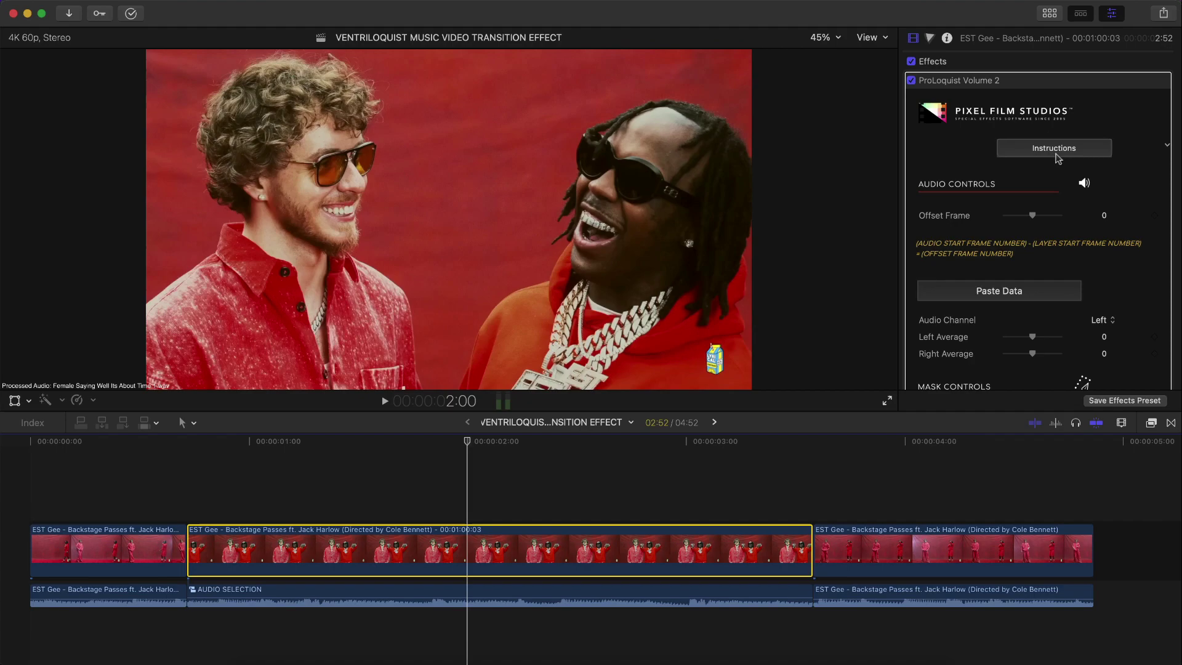
- Paste the copied analysis data into the ProLoquist Volume 2 effect and play back the clip
{"action": "scroll", "coordinate": [1041, 147], "scroll_direction": "down", "scroll_amount": 3}
{"action": "left_click", "coordinate": [981, 134]}
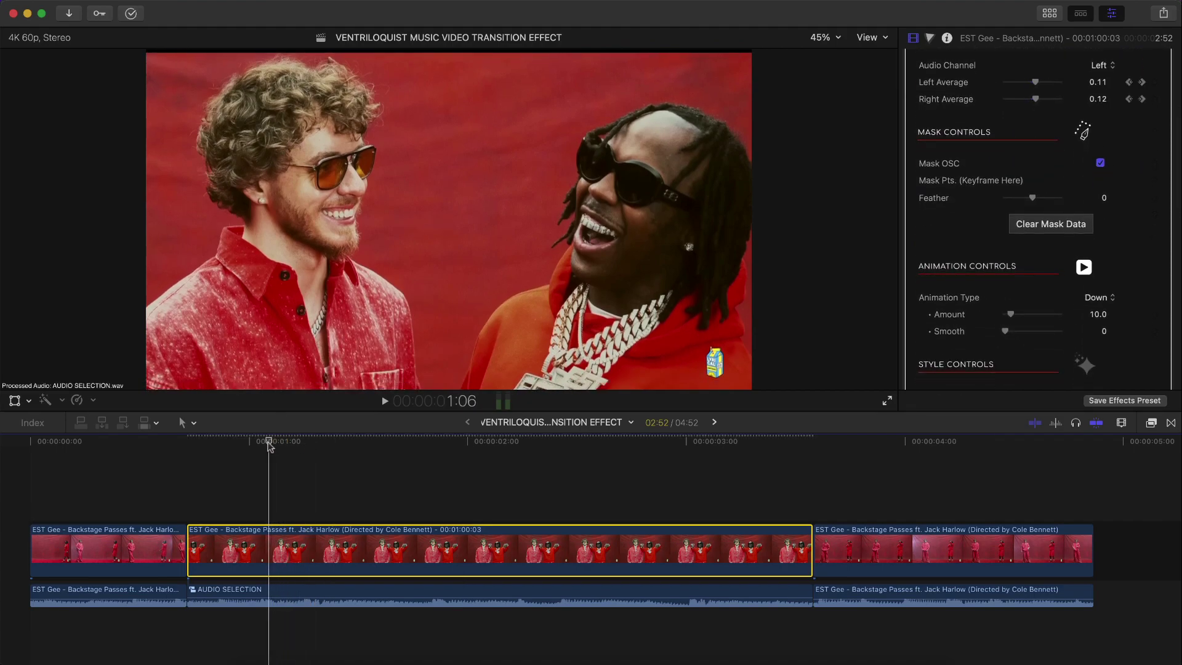
{"action": "left_click", "coordinate": [373, 443]}
{"action": "key", "text": "space"}
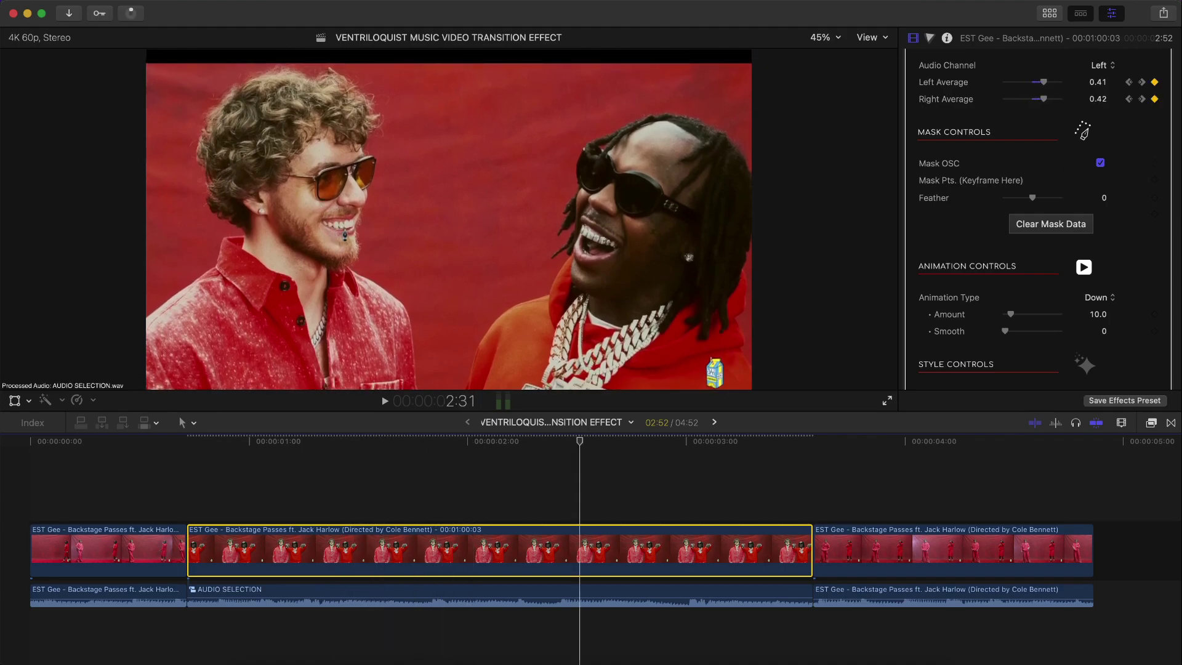
- At the start of the middle clip, draw a closed four-point mask around the curly-haired man's lower mouth and chin, with the viewer at 150%
{"action": "left_click", "coordinate": [186, 441]}
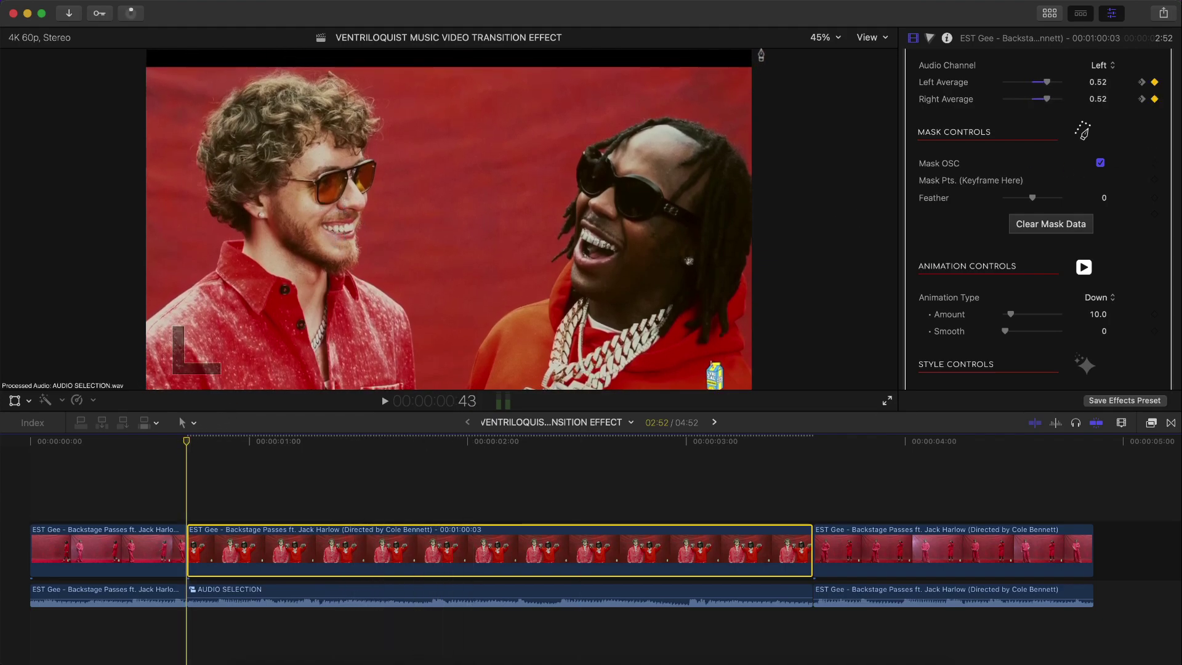
{"action": "left_click", "coordinate": [820, 38]}
{"action": "left_click", "coordinate": [842, 135]}
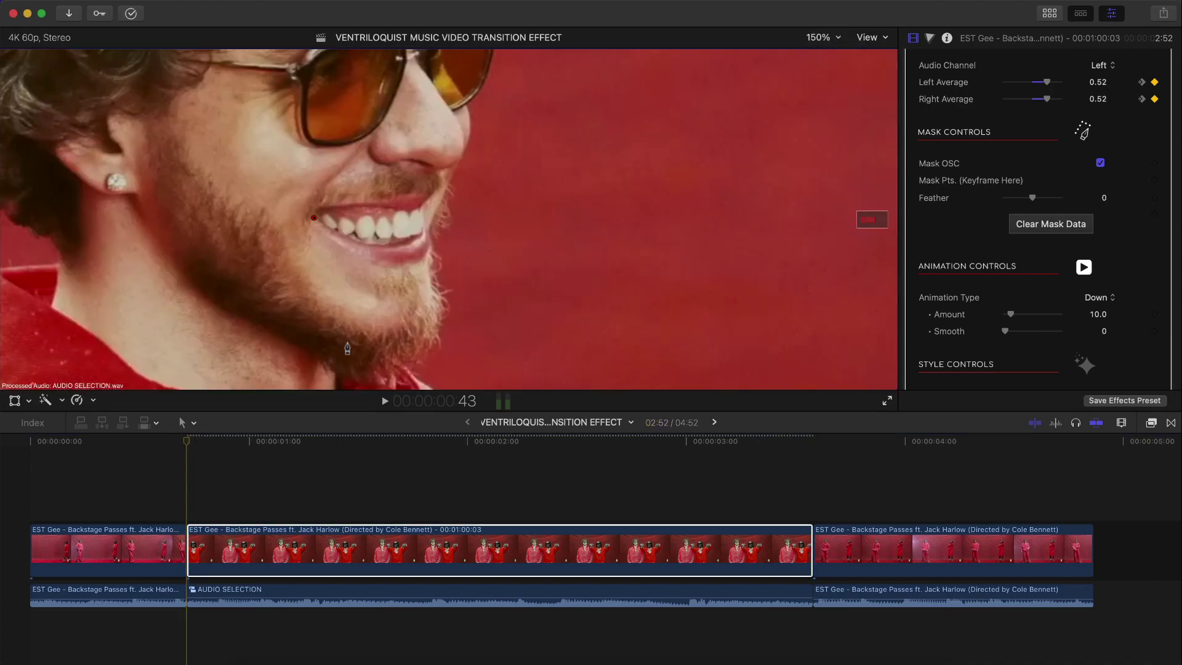
{"action": "left_click", "coordinate": [348, 348]}
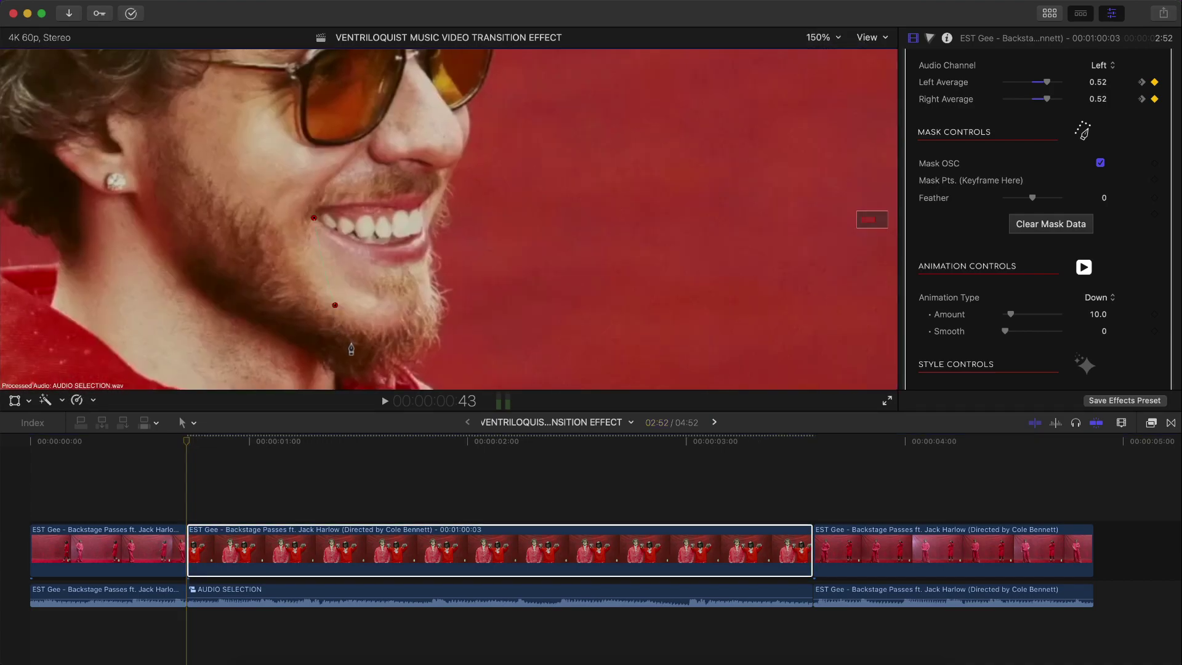
{"action": "left_click", "coordinate": [425, 295]}
{"action": "left_click", "coordinate": [428, 220]}
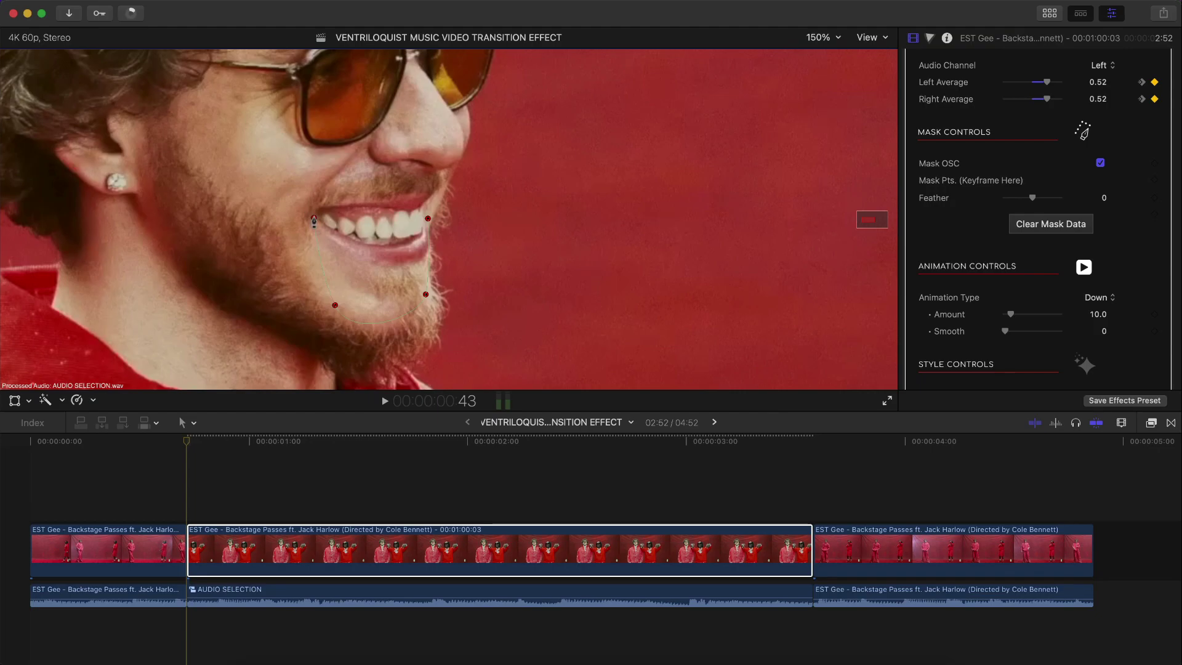
{"action": "left_click", "coordinate": [314, 219]}
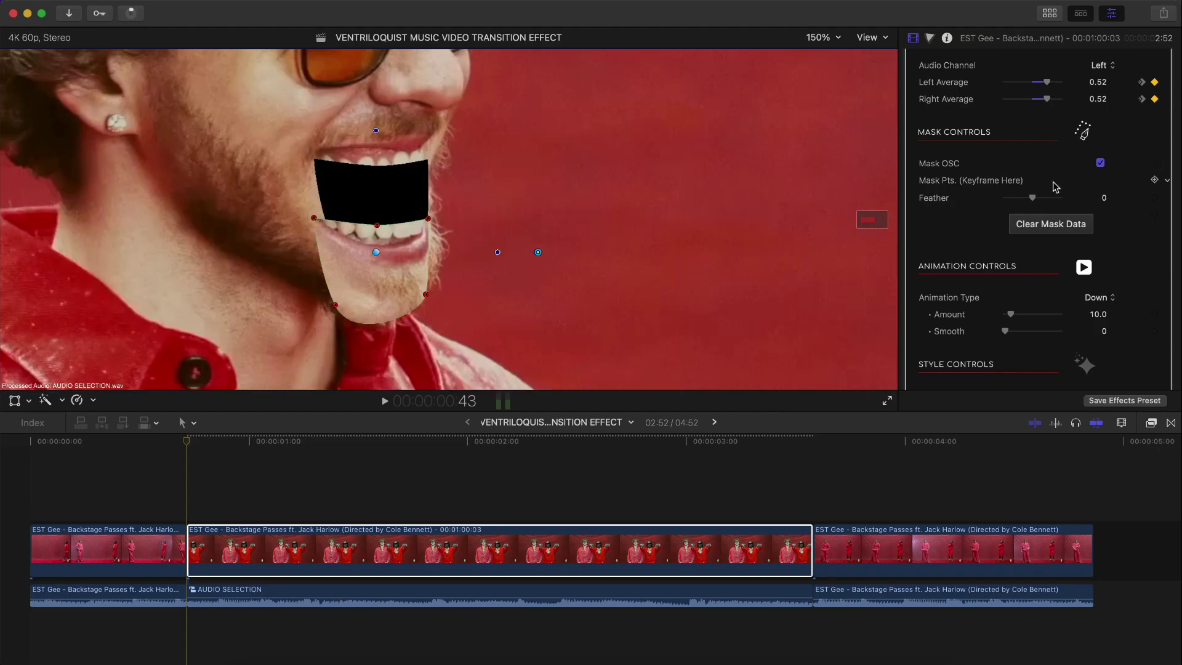
- Turn off Mask OSC in the effect's mask controls
{"action": "scroll", "coordinate": [1055, 186], "scroll_direction": "up", "scroll_amount": 5}
{"action": "scroll", "coordinate": [994, 289], "scroll_direction": "down", "scroll_amount": 4}
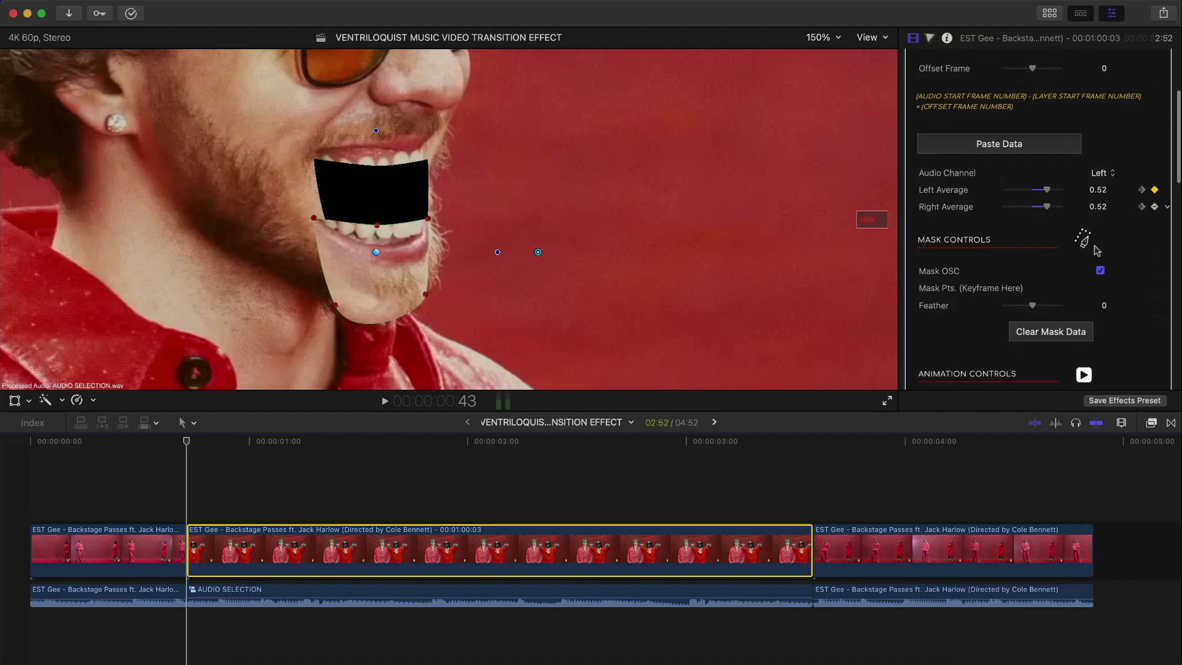
{"action": "scroll", "coordinate": [977, 234], "scroll_direction": "down", "scroll_amount": 2}
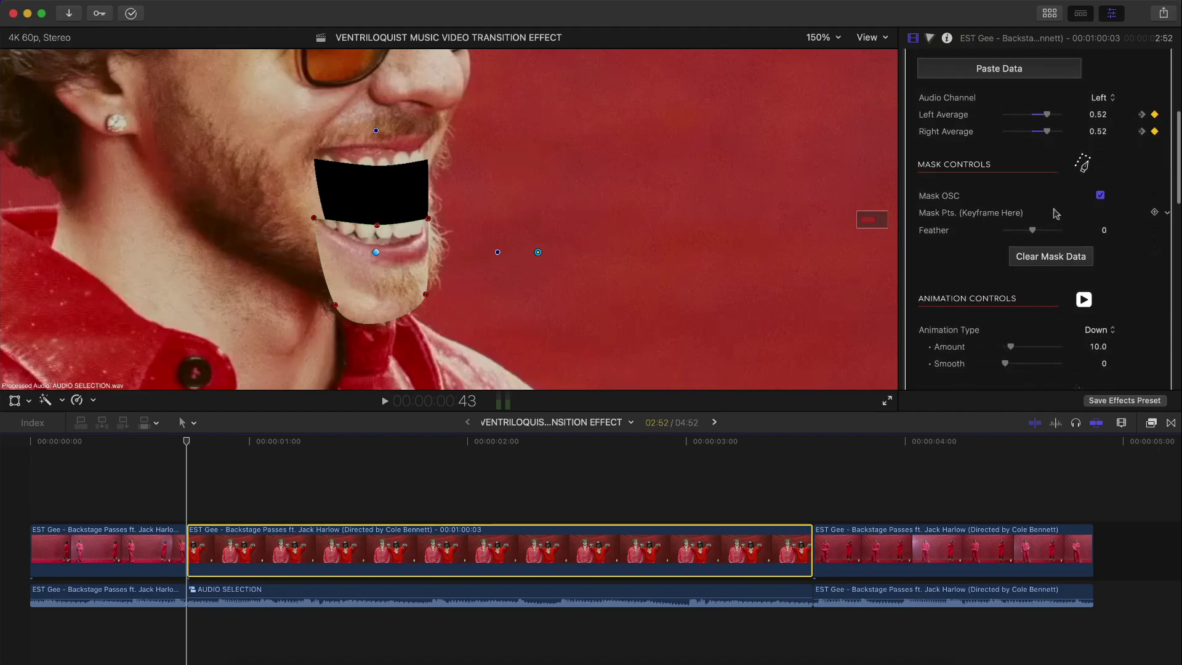
{"action": "left_click", "coordinate": [1100, 196]}
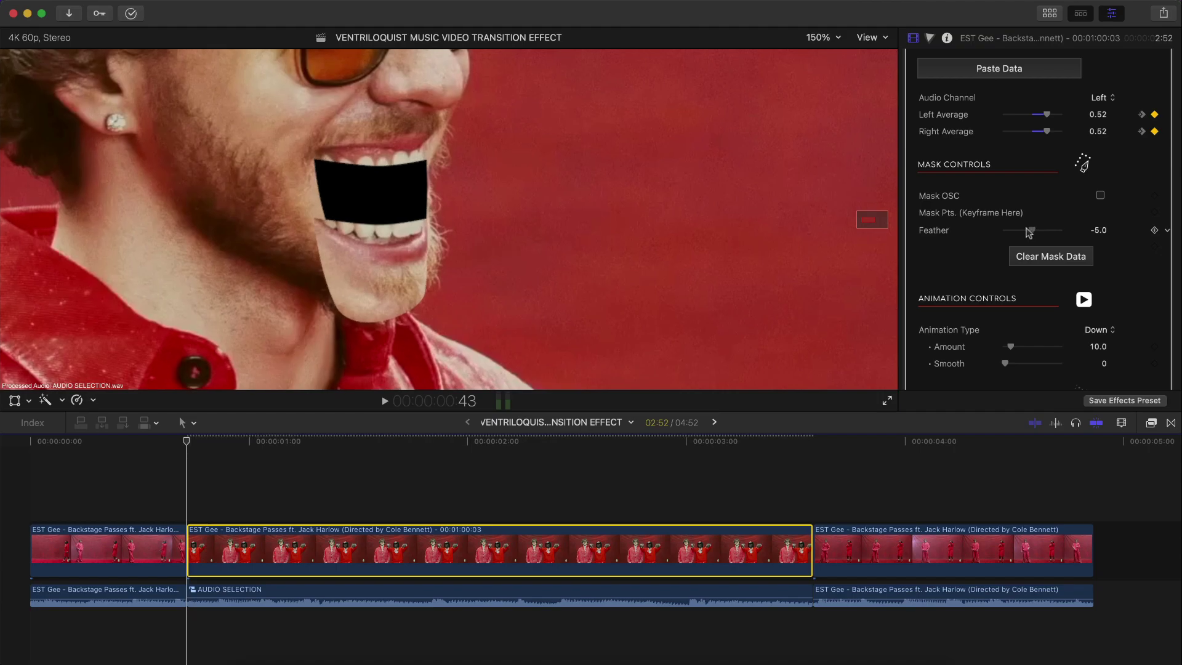
- Try a mask feather of 30 and reset the feather to its default
{"action": "left_click_drag", "start_coordinate": [1034, 232], "coordinate": [1038, 234]}
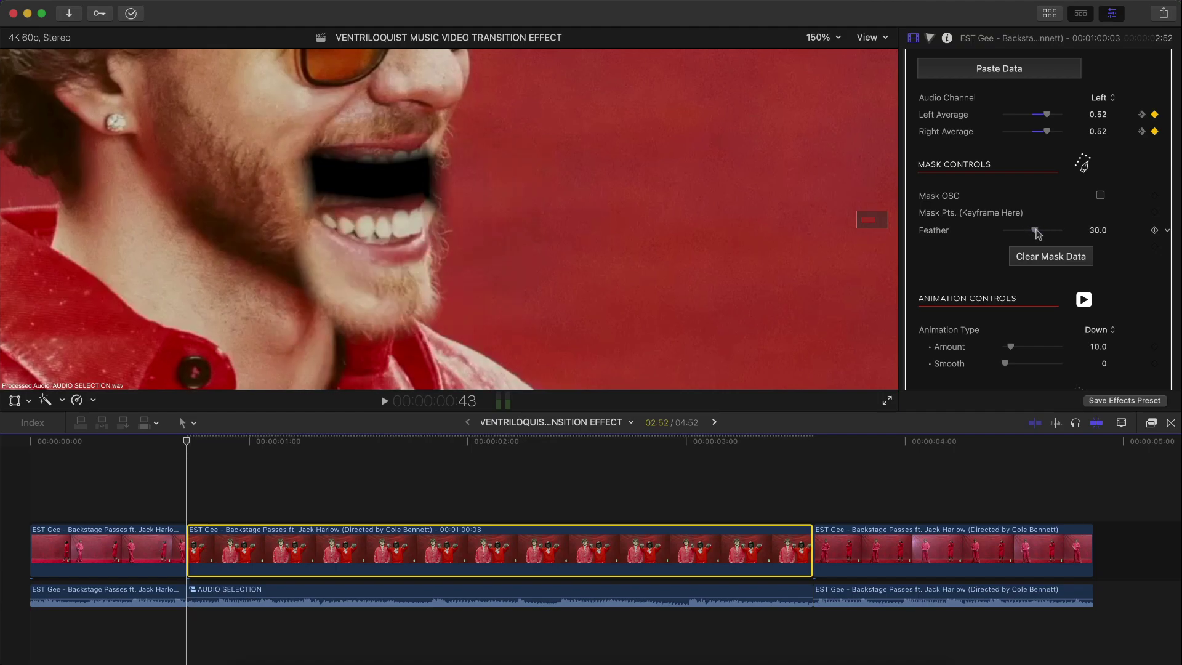
{"action": "left_click", "coordinate": [1168, 233]}
{"action": "left_click", "coordinate": [1064, 238]}
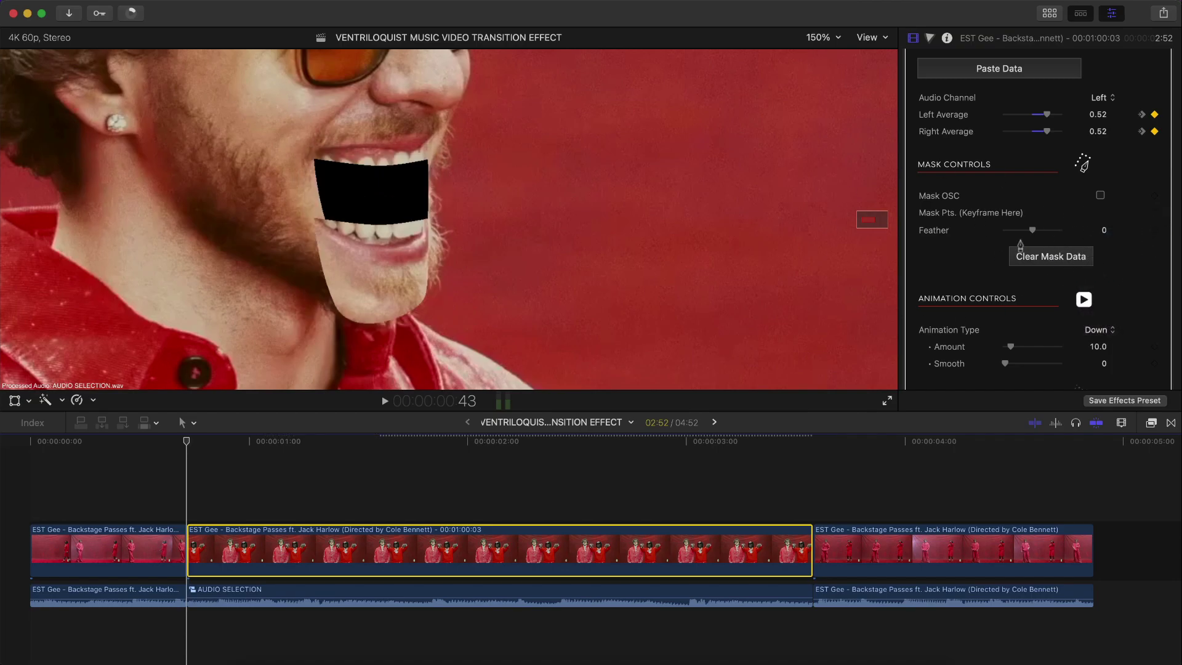
- Fit the whole frame in the viewer and play back the downward mouth animation
{"action": "scroll", "coordinate": [1071, 270], "scroll_direction": "down", "scroll_amount": 4}
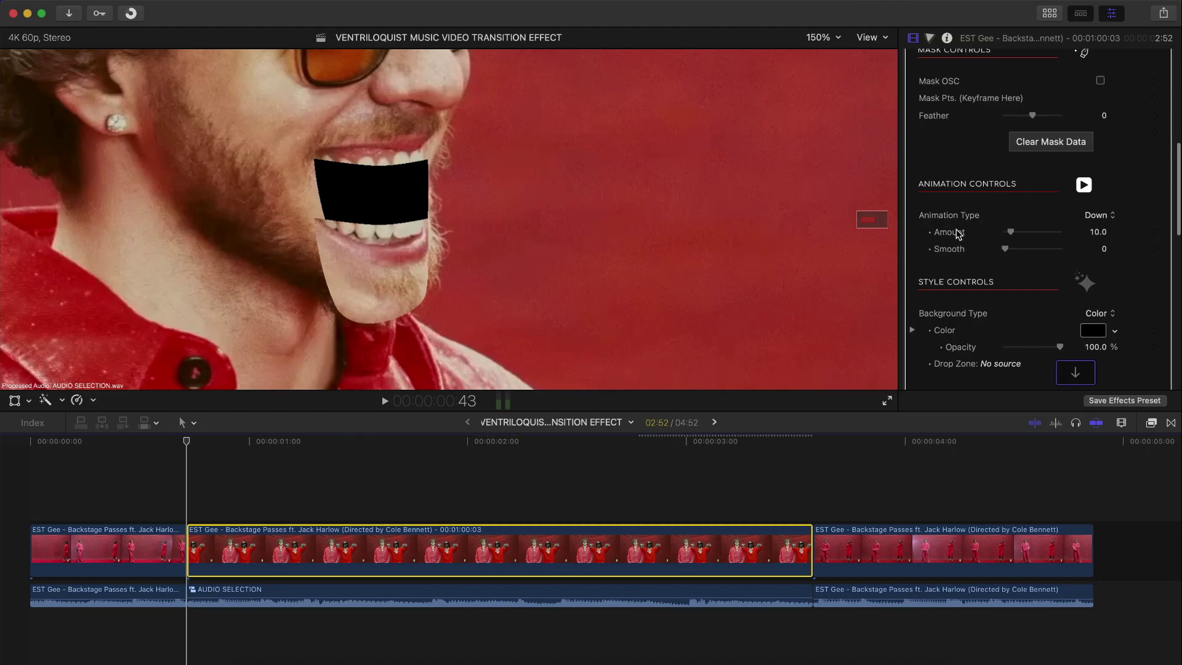
{"action": "left_click", "coordinate": [1097, 216]}
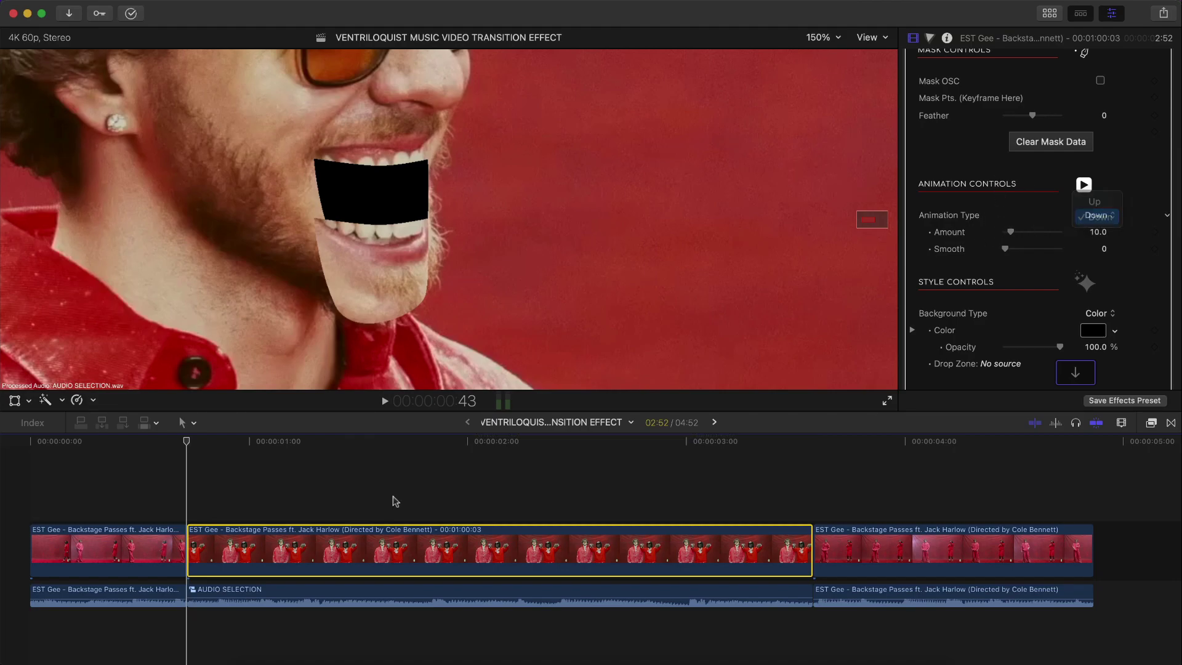
{"action": "key", "text": "shift+z"}
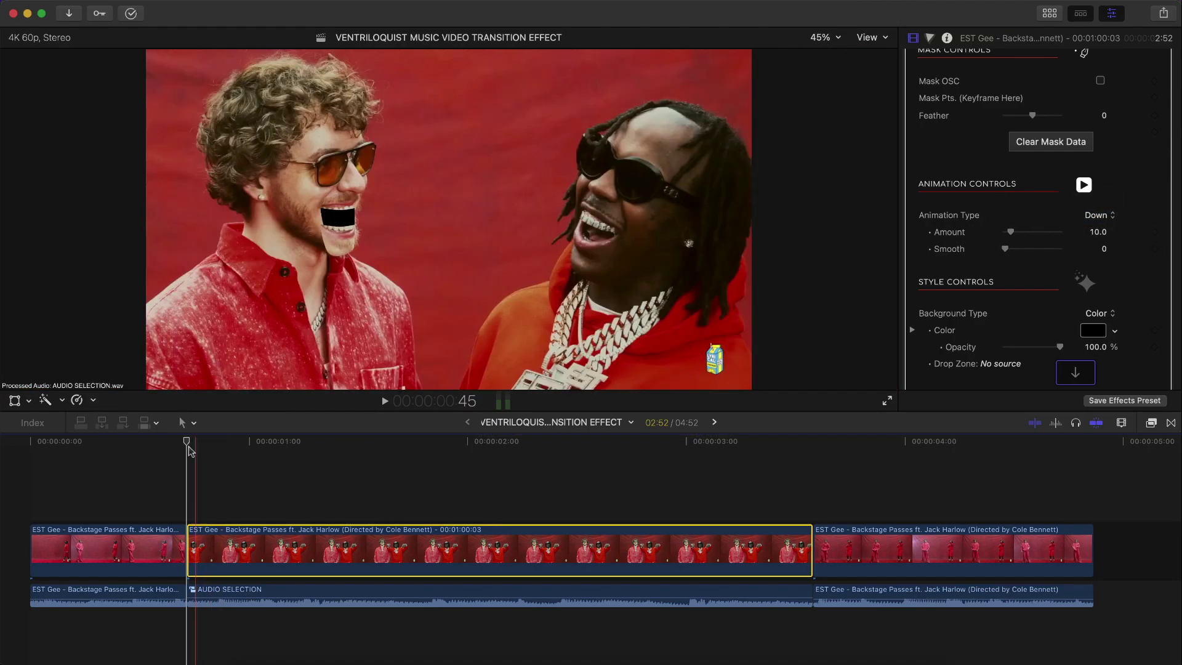
{"action": "key", "text": "space"}
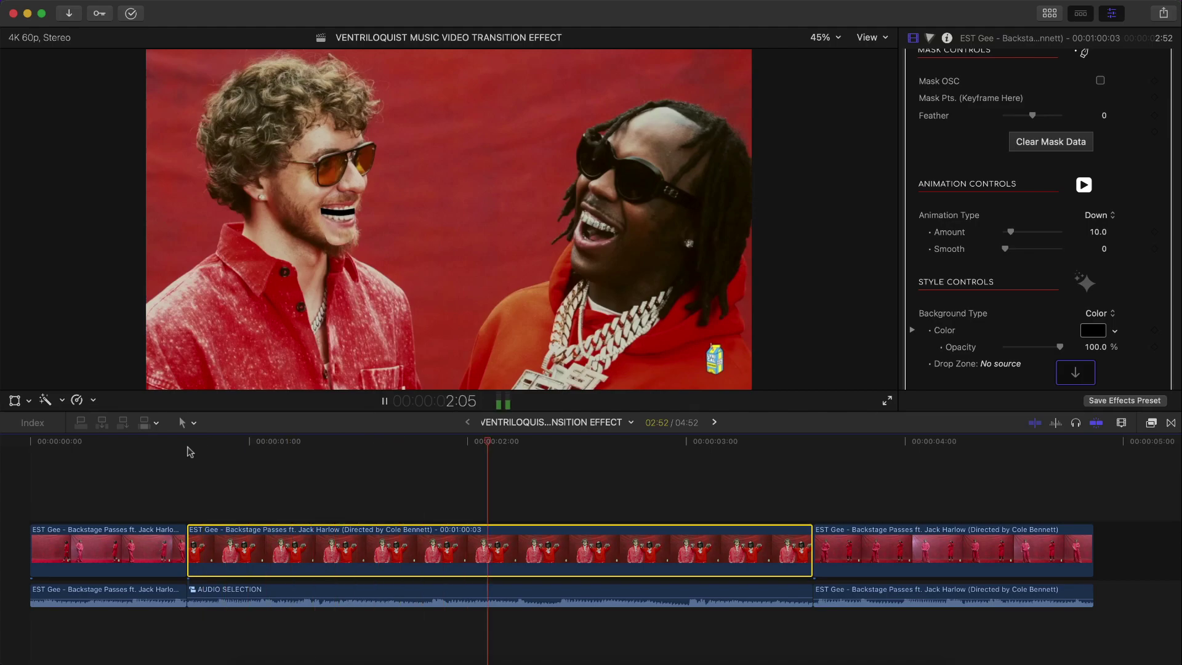
{"action": "key", "text": "space"}
- Try the Up animation type during playback and switch the animation type back to Down
{"action": "left_click", "coordinate": [1103, 214]}
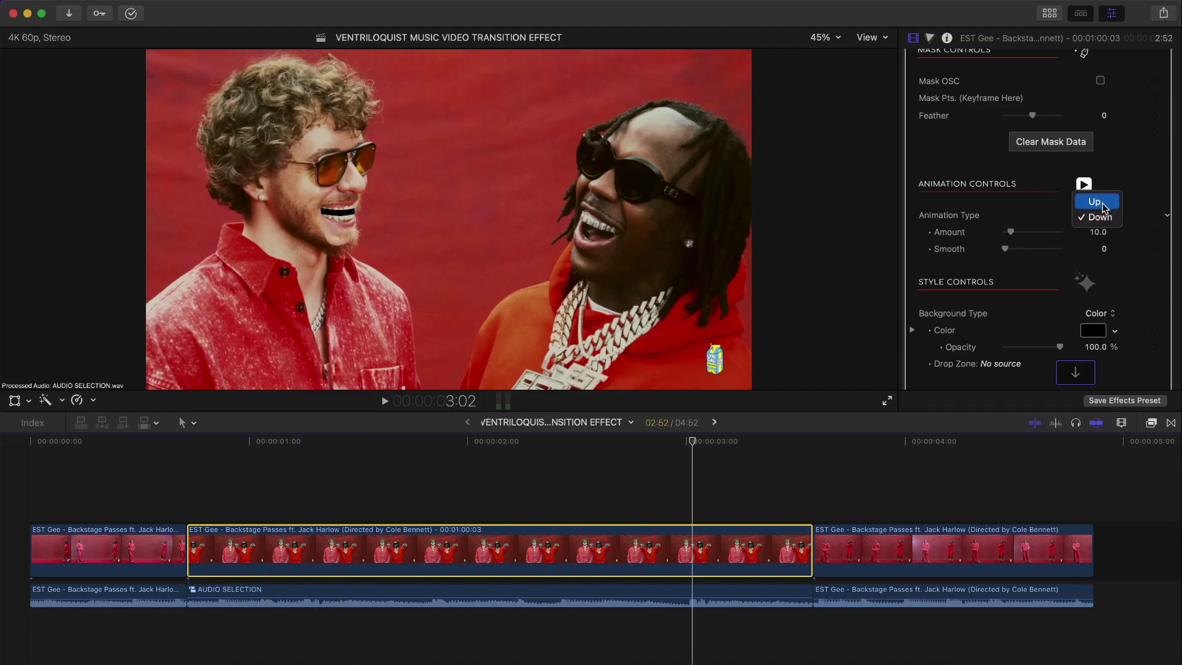
{"action": "left_click", "coordinate": [1099, 201]}
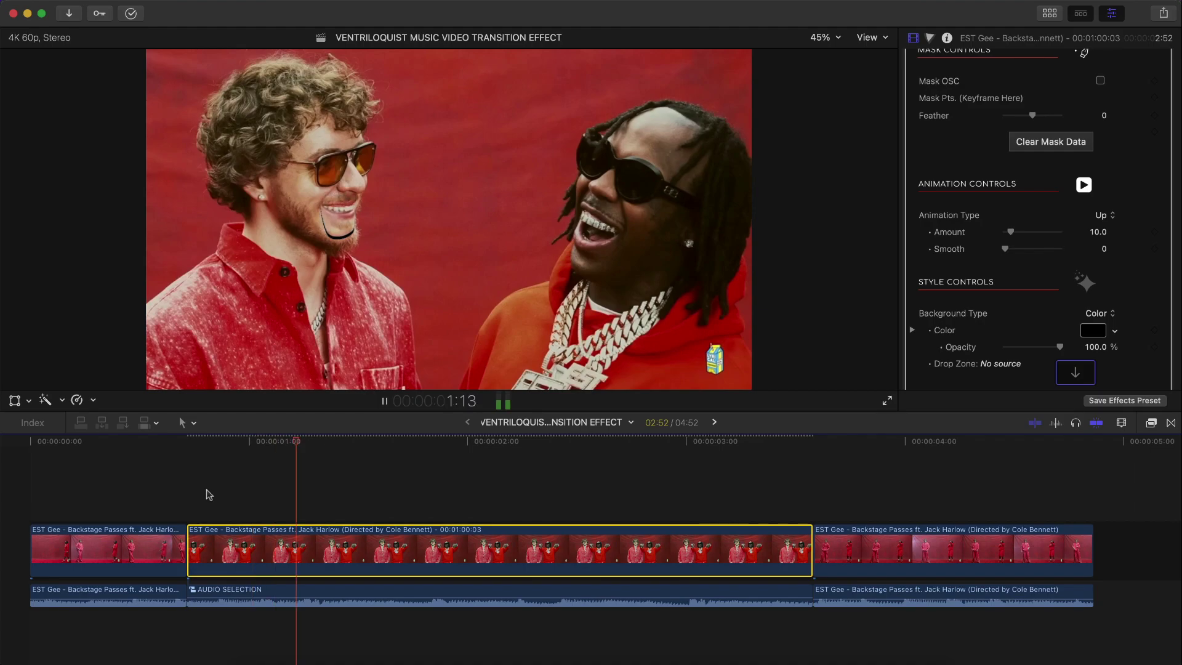
{"action": "left_click", "coordinate": [371, 492]}
{"action": "left_click", "coordinate": [1106, 216]}
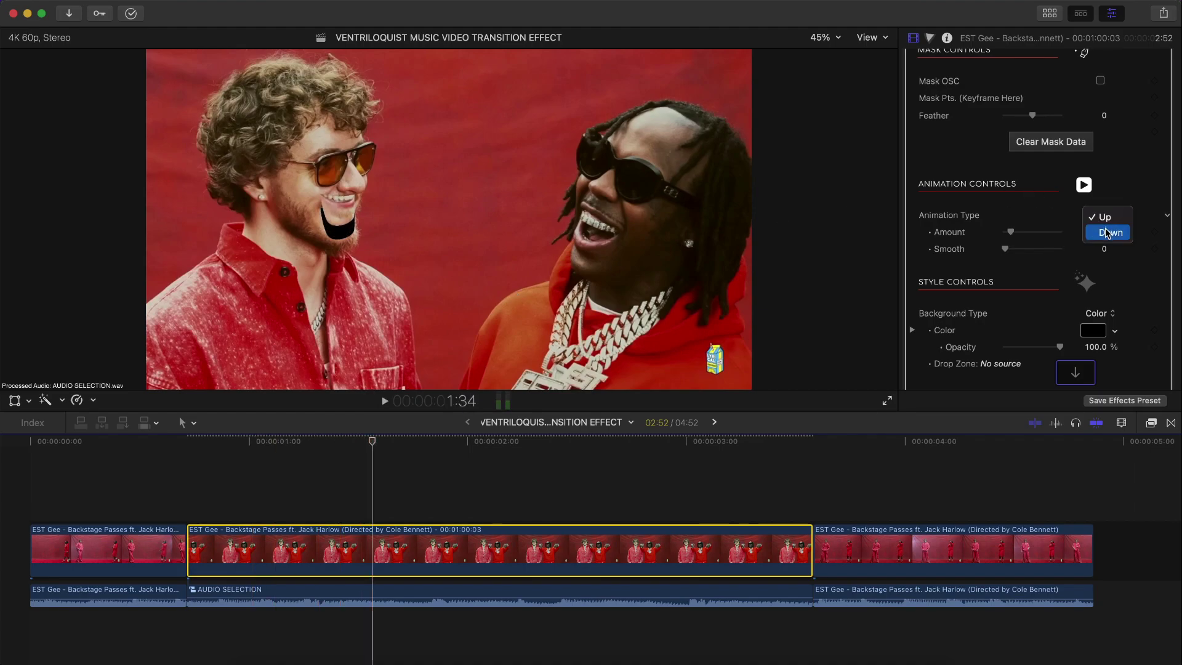
{"action": "left_click", "coordinate": [1104, 233]}
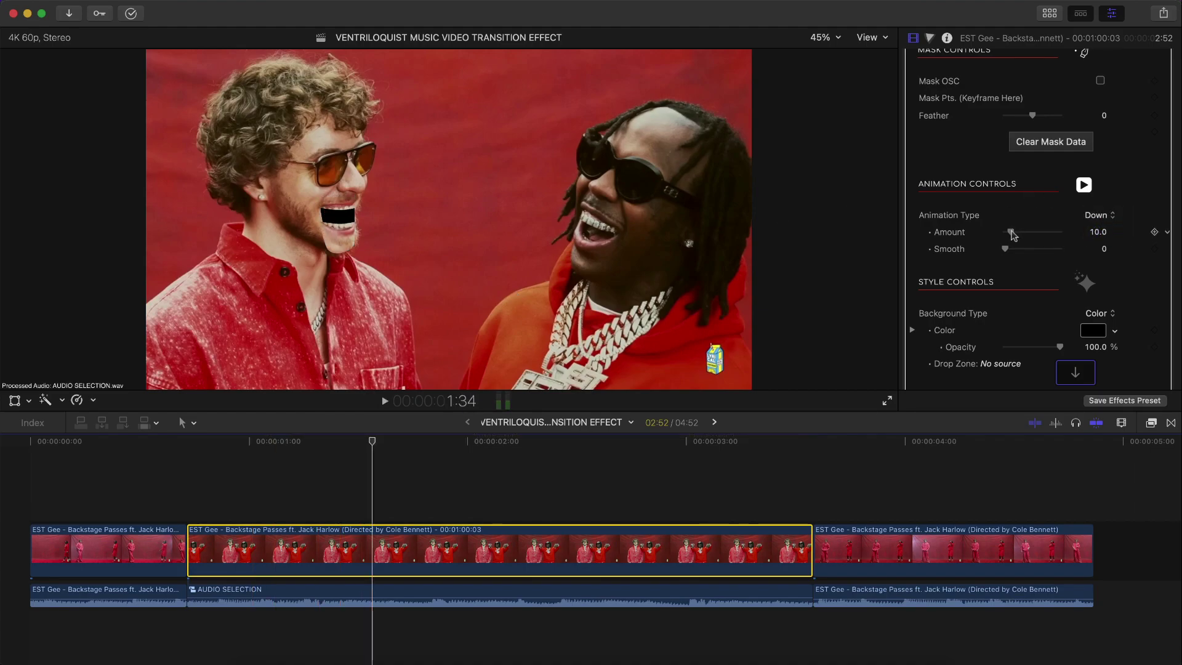
- Raise the mouth animation's amount to 74.65 and play back the clip
{"action": "left_click_drag", "start_coordinate": [1012, 234], "coordinate": [1048, 237]}
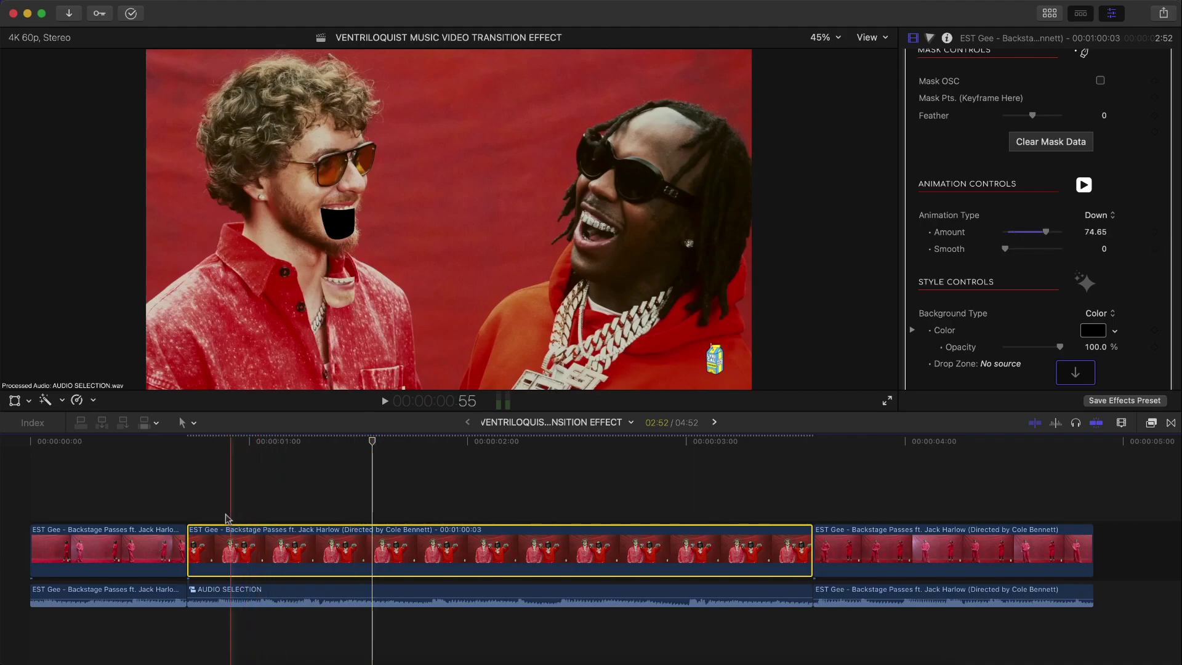
{"action": "key", "text": "space"}
{"action": "key", "text": "space"}
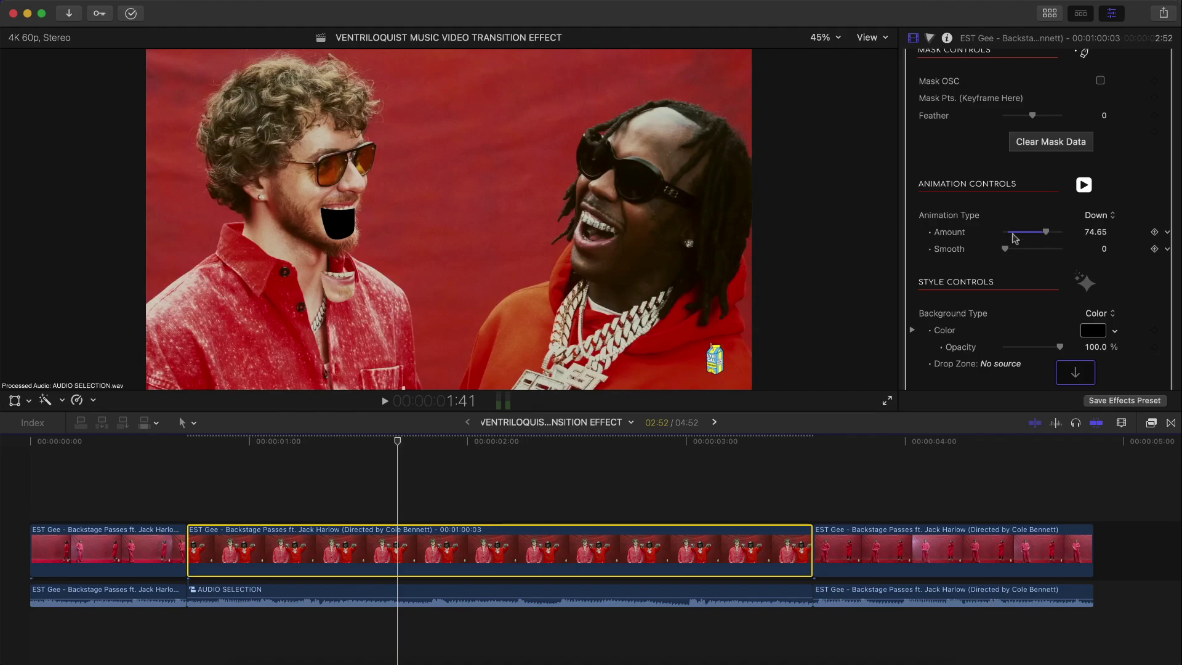
- Lower the mouth animation's amount to 5.14 and play back the clip
{"action": "left_click_drag", "start_coordinate": [1012, 234], "coordinate": [1008, 233]}
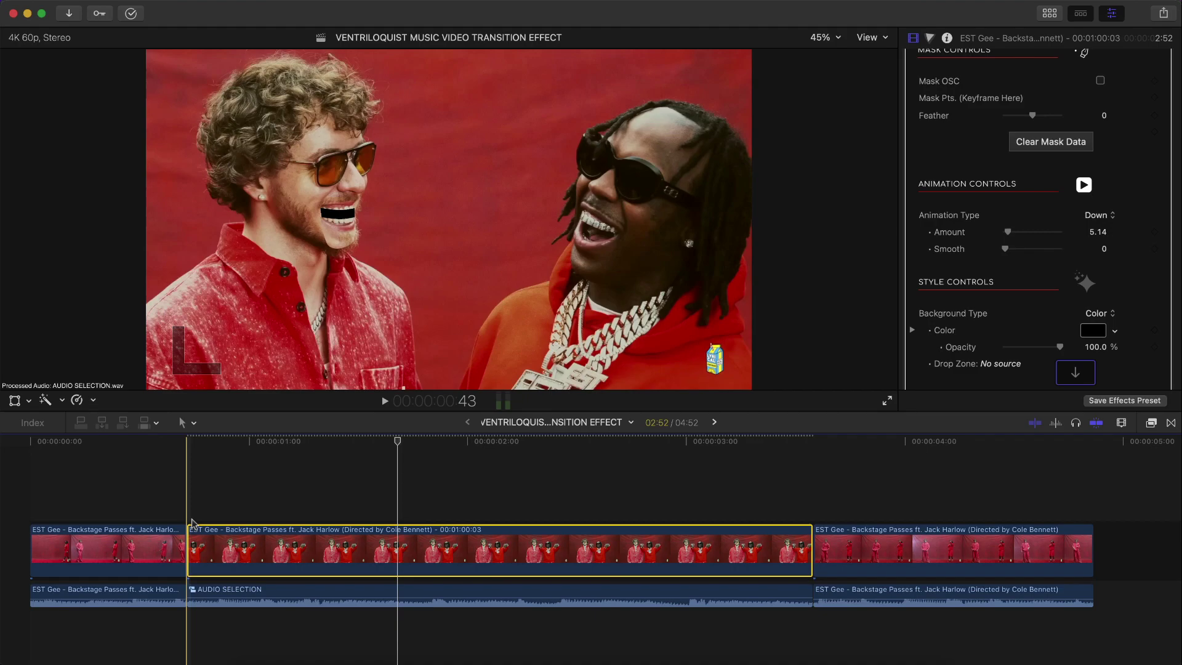
{"action": "key", "text": "space"}
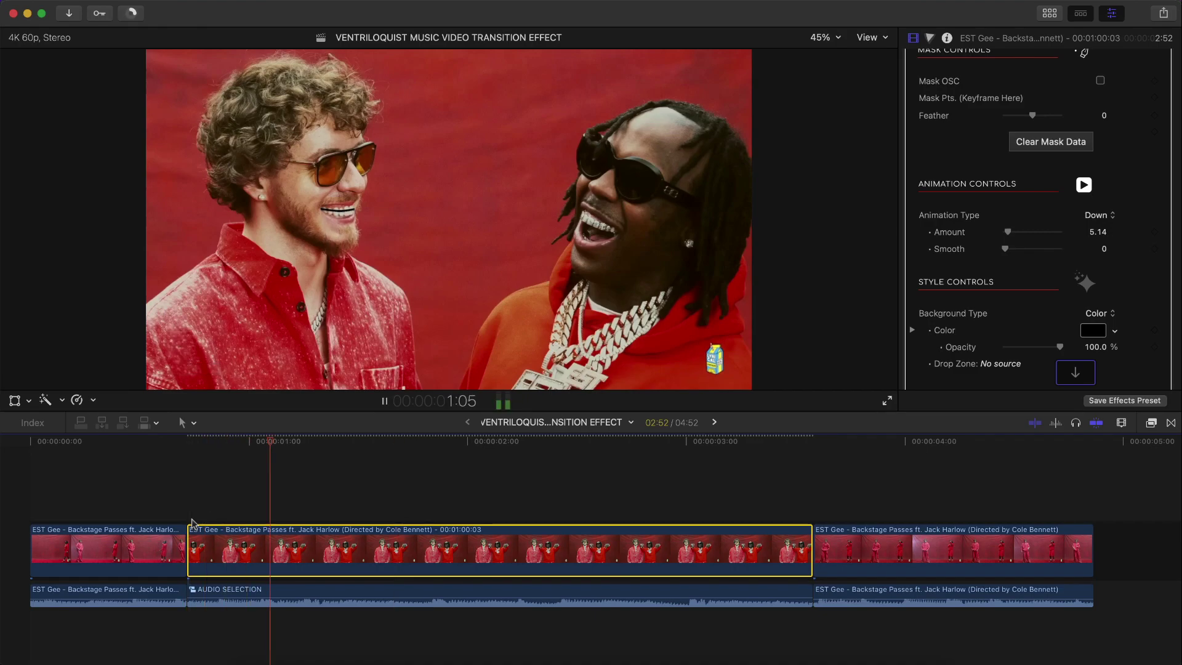
{"action": "key", "text": "space"}
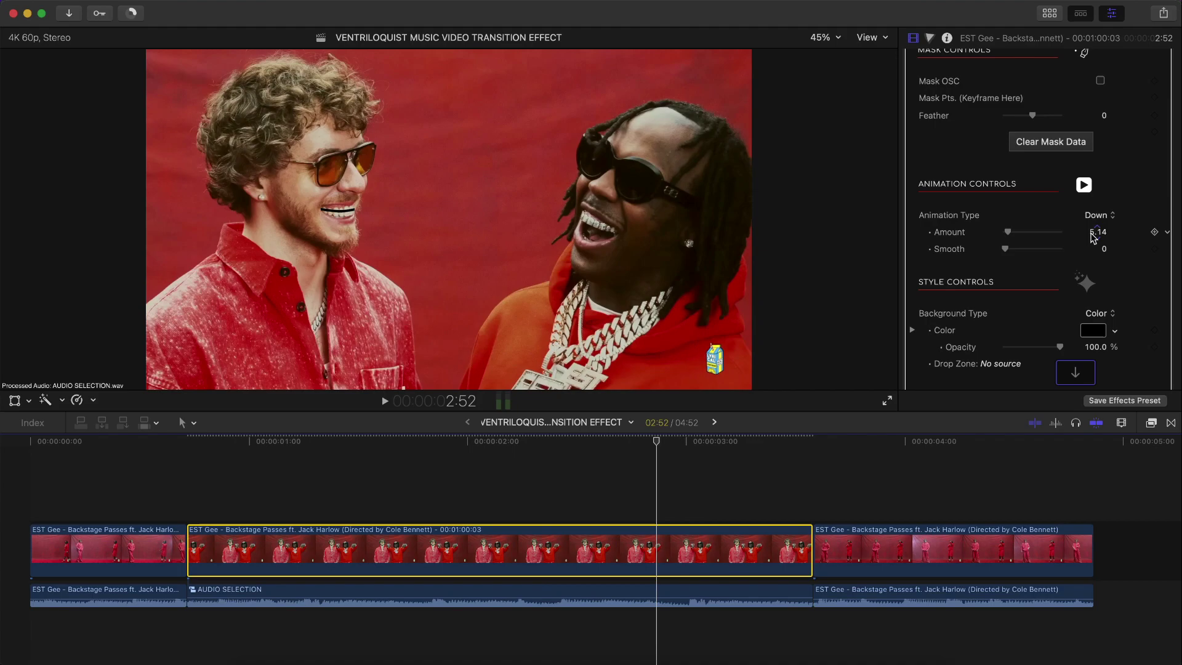
- Set the mouth animation's amount to 7.0, try a smoothing of 9.8 and play back the clip
{"action": "left_click", "coordinate": [1096, 232]}
{"action": "type", "text": "7"}
{"action": "key", "text": "Return"}
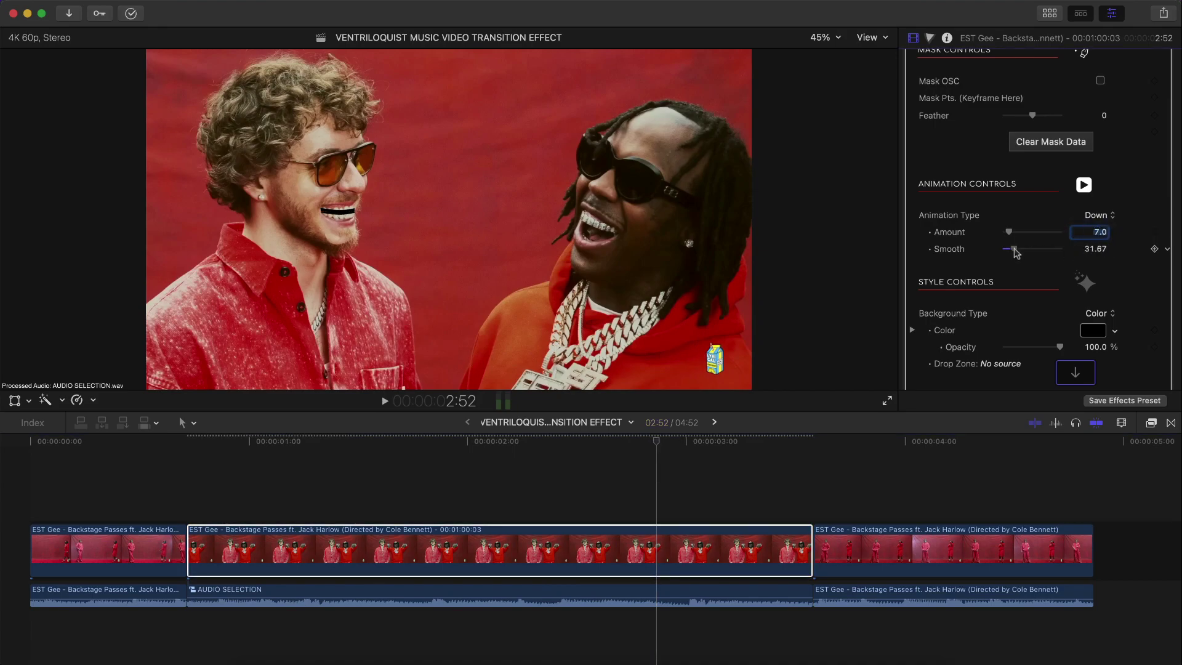
{"action": "key", "text": "Return"}
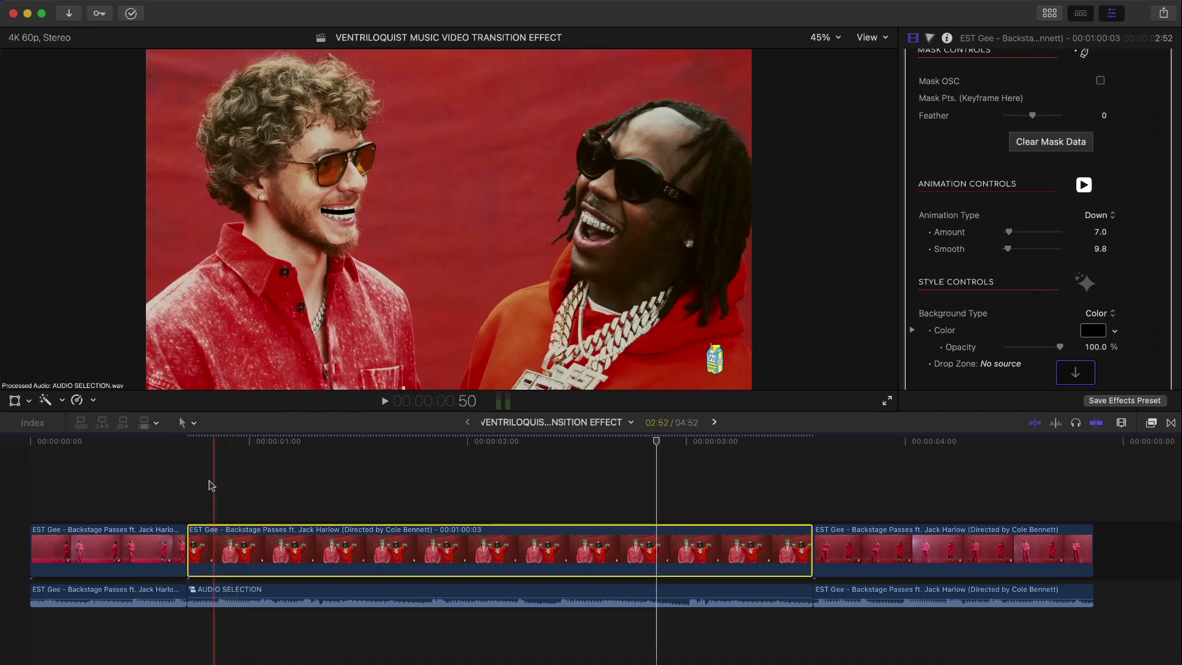
{"action": "key", "text": "space"}
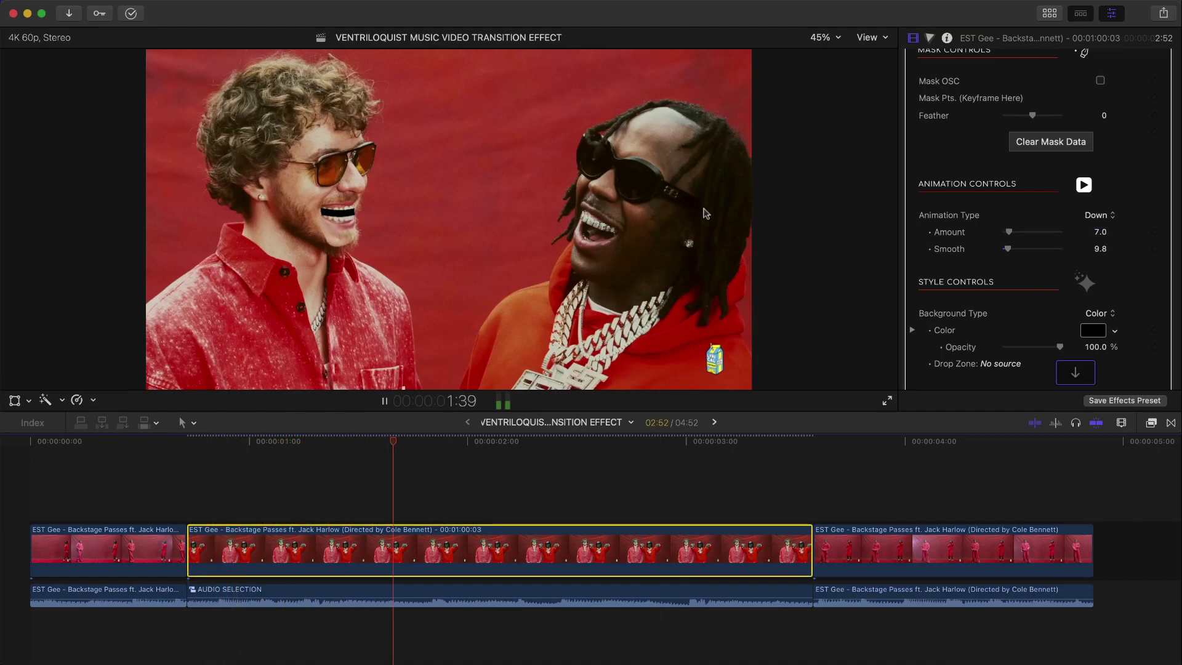
{"action": "key", "text": "space"}
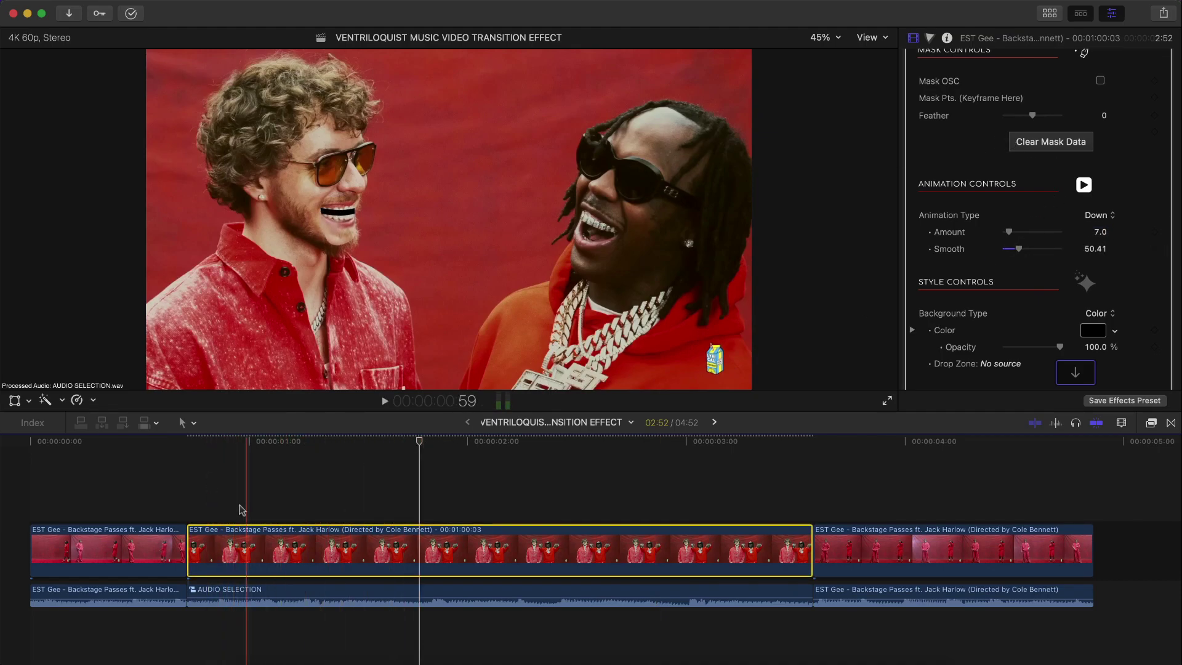
- Preview the mouth animation with smoothing at 50.41 and 0, and set the smoothing to 3.0
{"action": "key", "text": "space"}
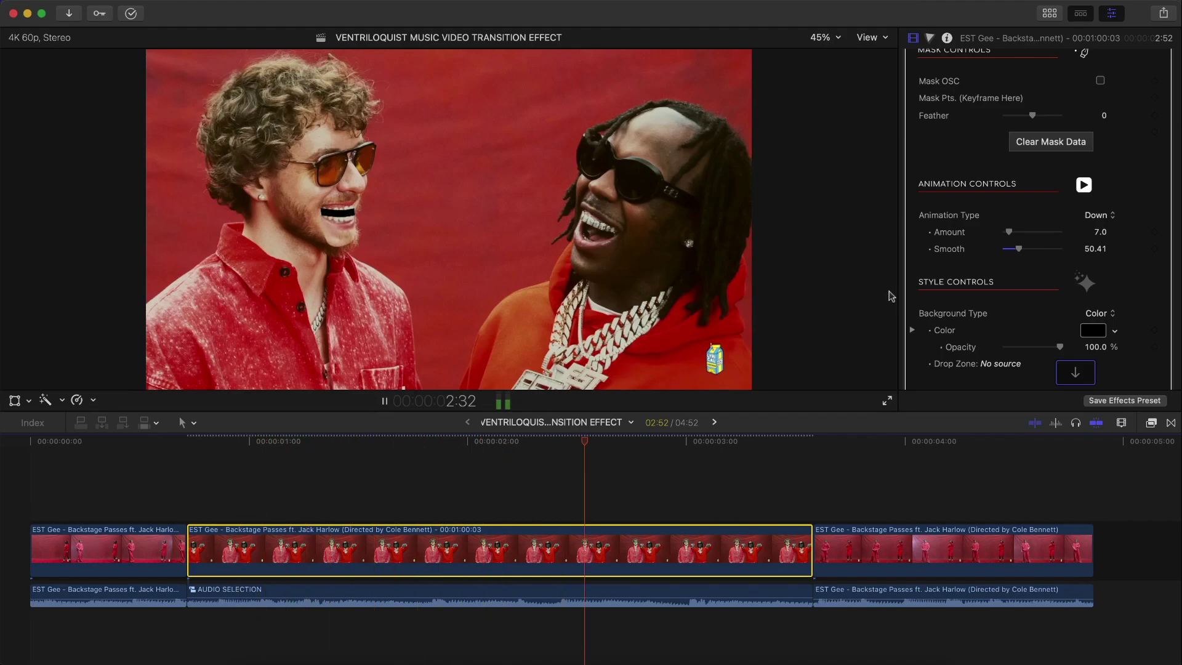
{"action": "key", "text": "space"}
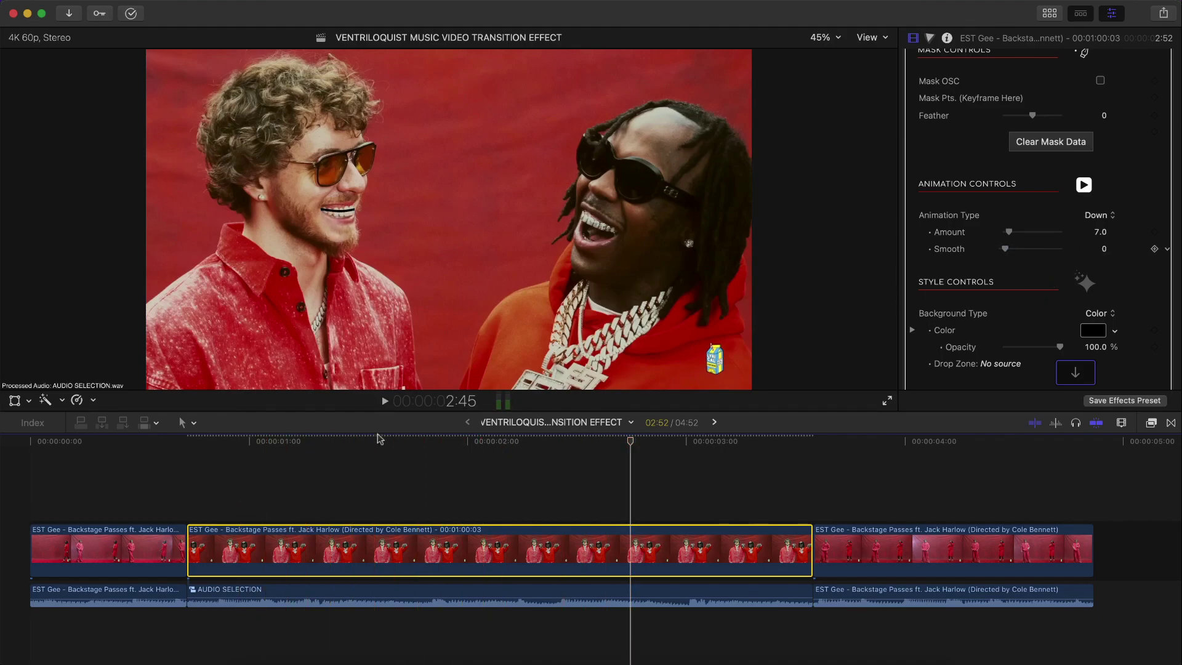
{"action": "key", "text": "space"}
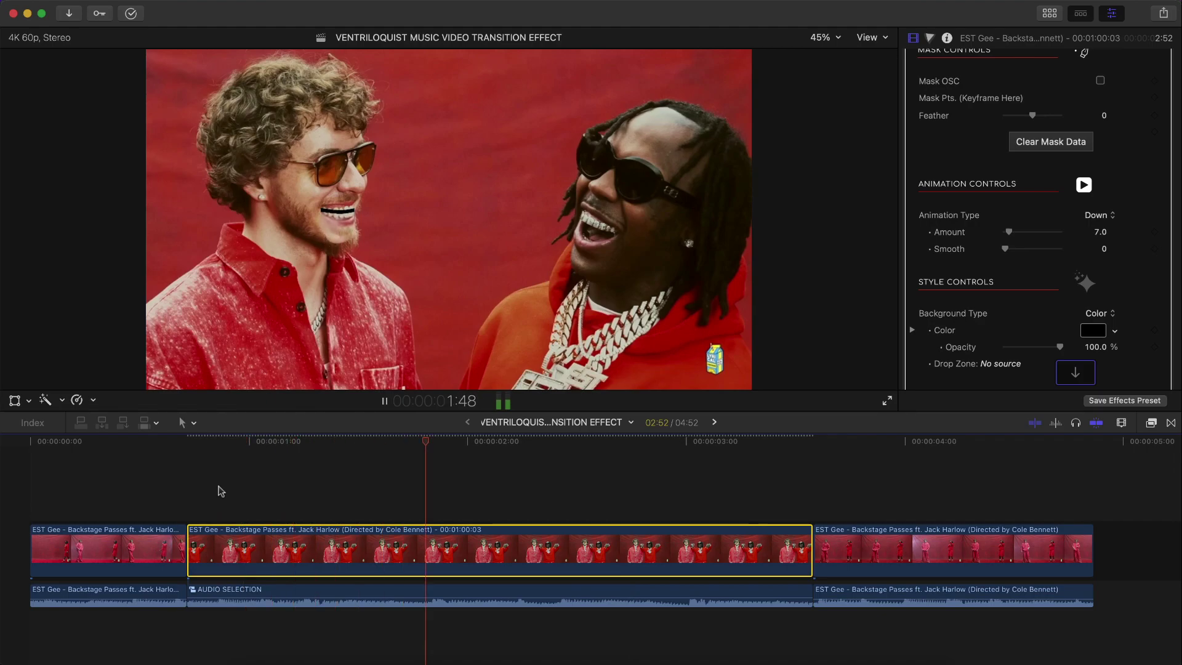
{"action": "key", "text": "space"}
{"action": "left_click", "coordinate": [259, 446]}
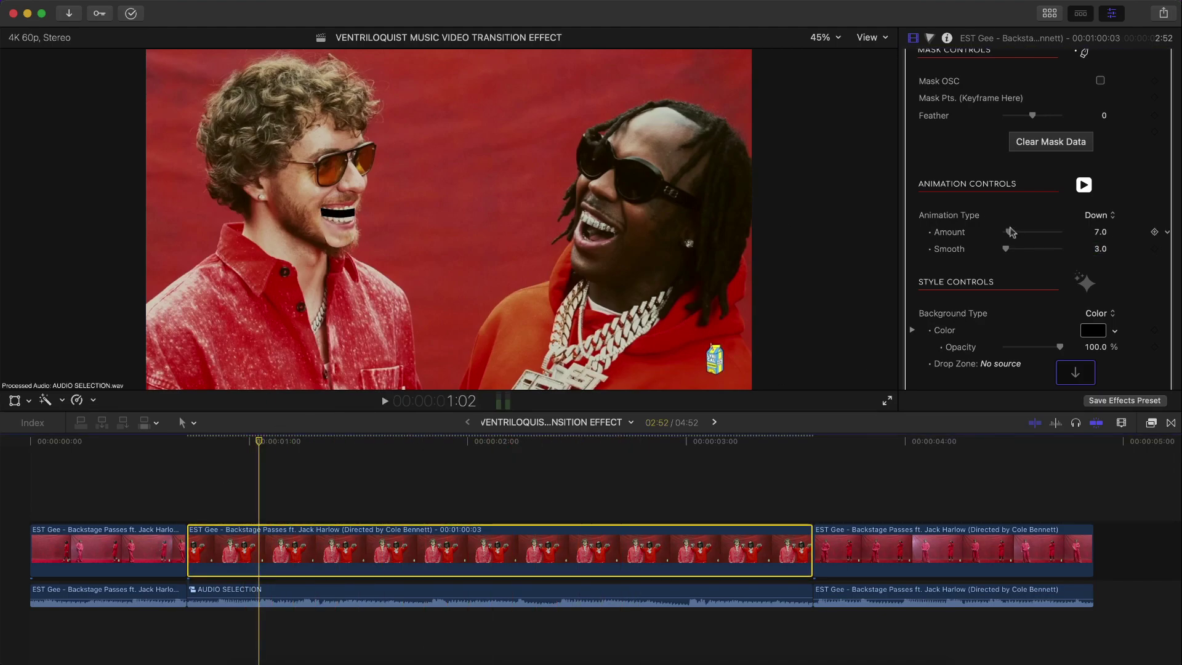
- Try a red mouth background sampled from the backdrop and darken the background color back to black
{"action": "scroll", "coordinate": [1010, 231], "scroll_direction": "down", "scroll_amount": 5}
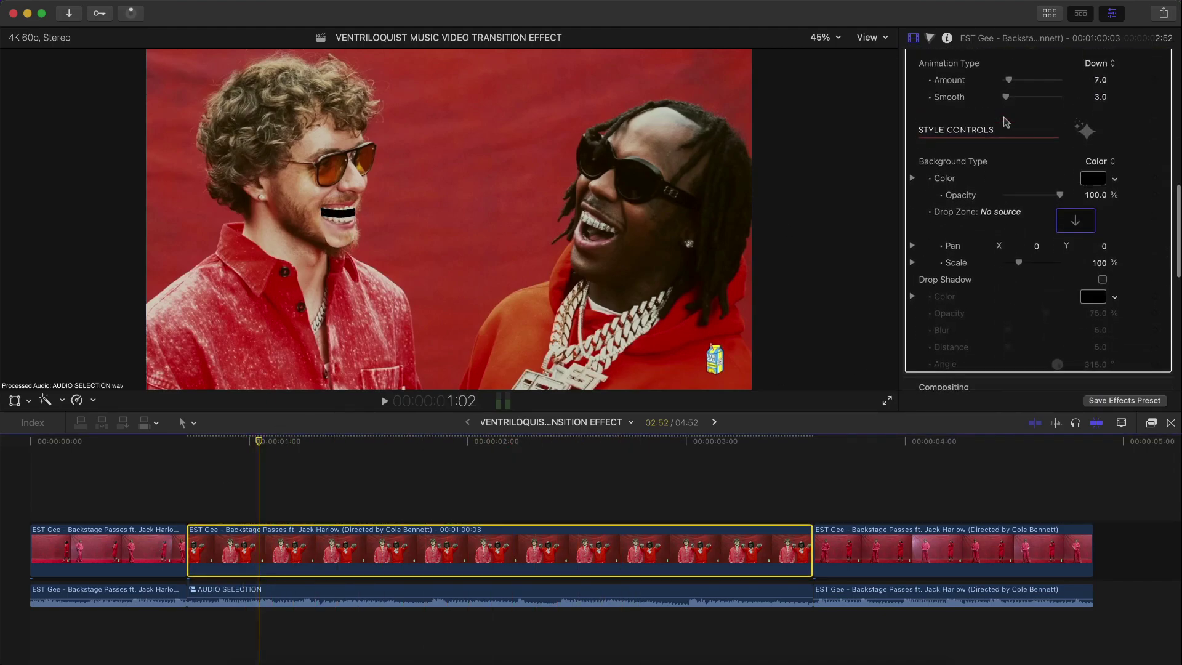
{"action": "scroll", "coordinate": [1004, 122], "scroll_direction": "up", "scroll_amount": 1}
{"action": "scroll", "coordinate": [1071, 191], "scroll_direction": "down", "scroll_amount": 2}
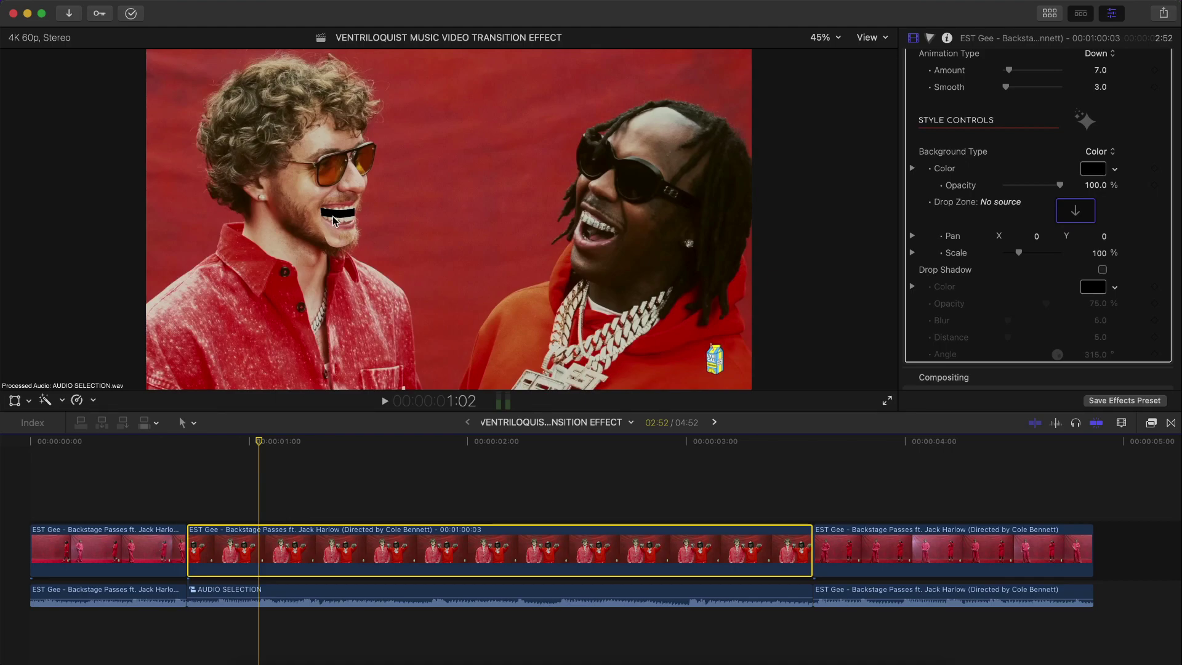
{"action": "left_click", "coordinate": [1098, 152]}
{"action": "left_click", "coordinate": [1102, 152]}
{"action": "left_click", "coordinate": [1094, 169]}
{"action": "mouse_move", "coordinate": [958, 340]}
{"action": "left_mouse_down"}
{"action": "mouse_move", "coordinate": [926, 336]}
{"action": "mouse_move", "coordinate": [937, 337]}
{"action": "left_mouse_up"}
{"action": "left_click_drag", "start_coordinate": [966, 209], "coordinate": [1030, 241]}
{"action": "left_click", "coordinate": [940, 361]}
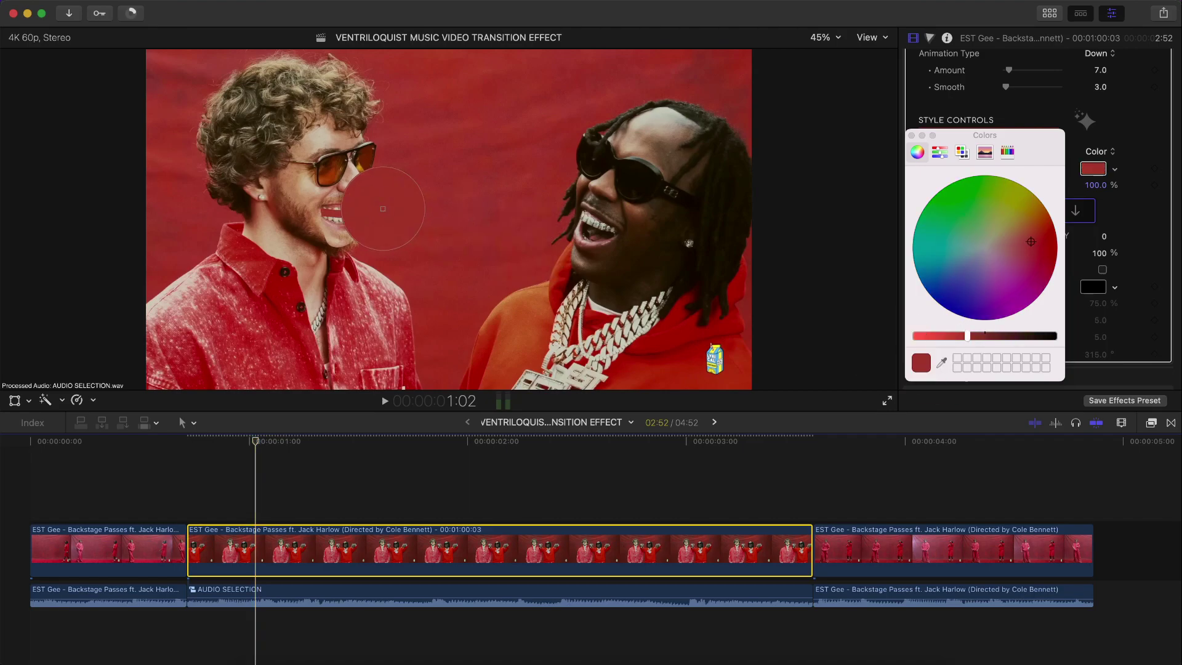
{"action": "left_click", "coordinate": [385, 190]}
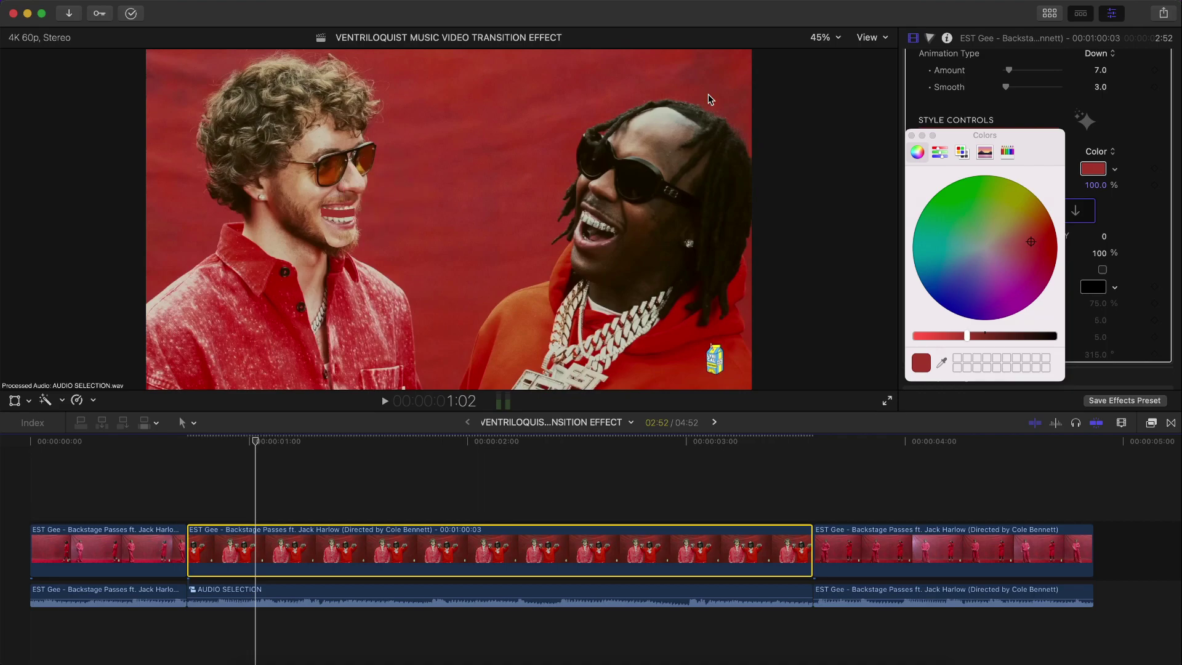
{"action": "left_click_drag", "start_coordinate": [1012, 339], "coordinate": [1056, 336]}
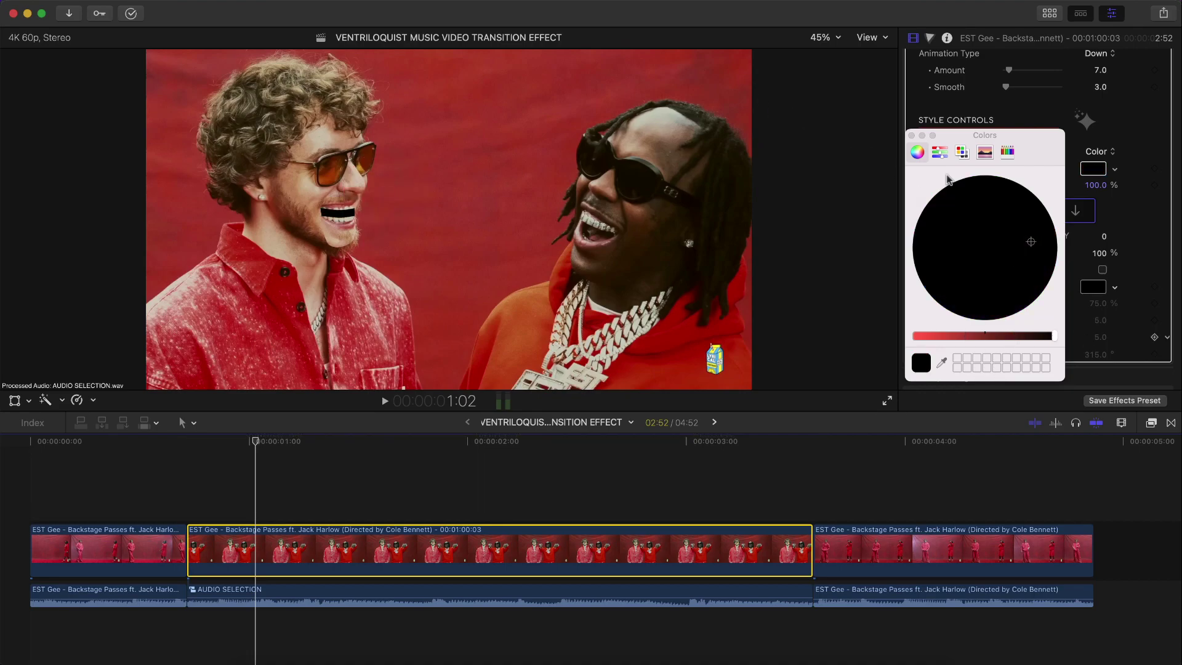
{"action": "left_click", "coordinate": [912, 136]}
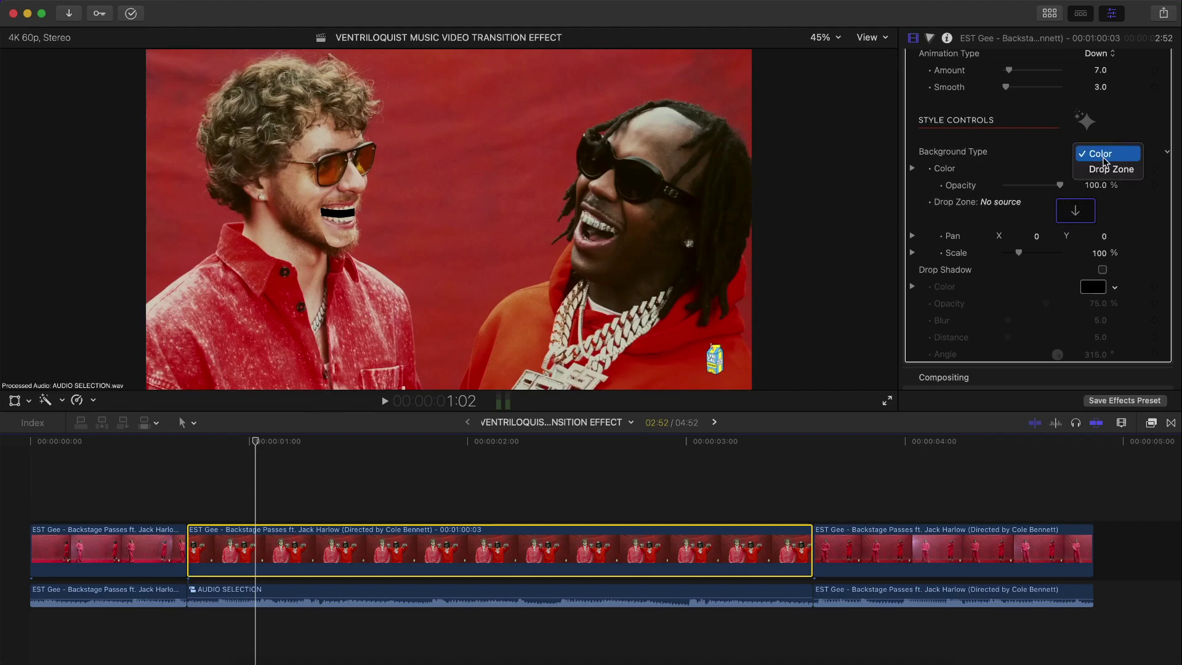
- Try a Drop Zone background using the opening wide shot, clear its source and switch the background type back to Color
{"action": "left_click", "coordinate": [1102, 169]}
{"action": "left_click", "coordinate": [1083, 203]}
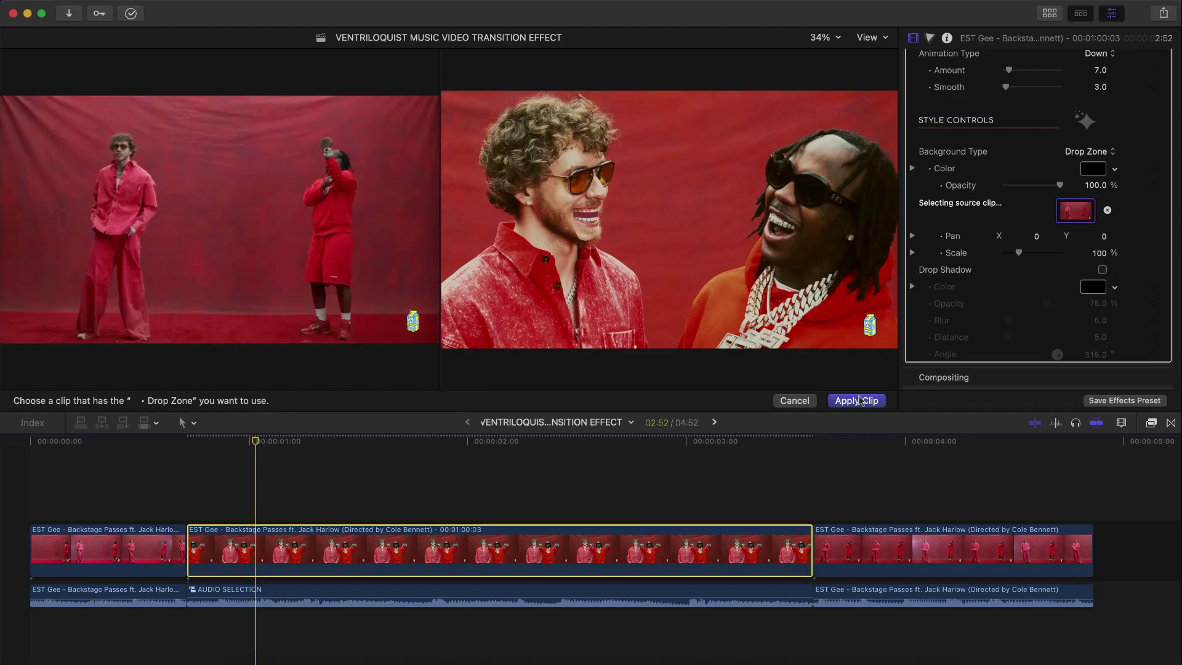
{"action": "left_click", "coordinate": [860, 400]}
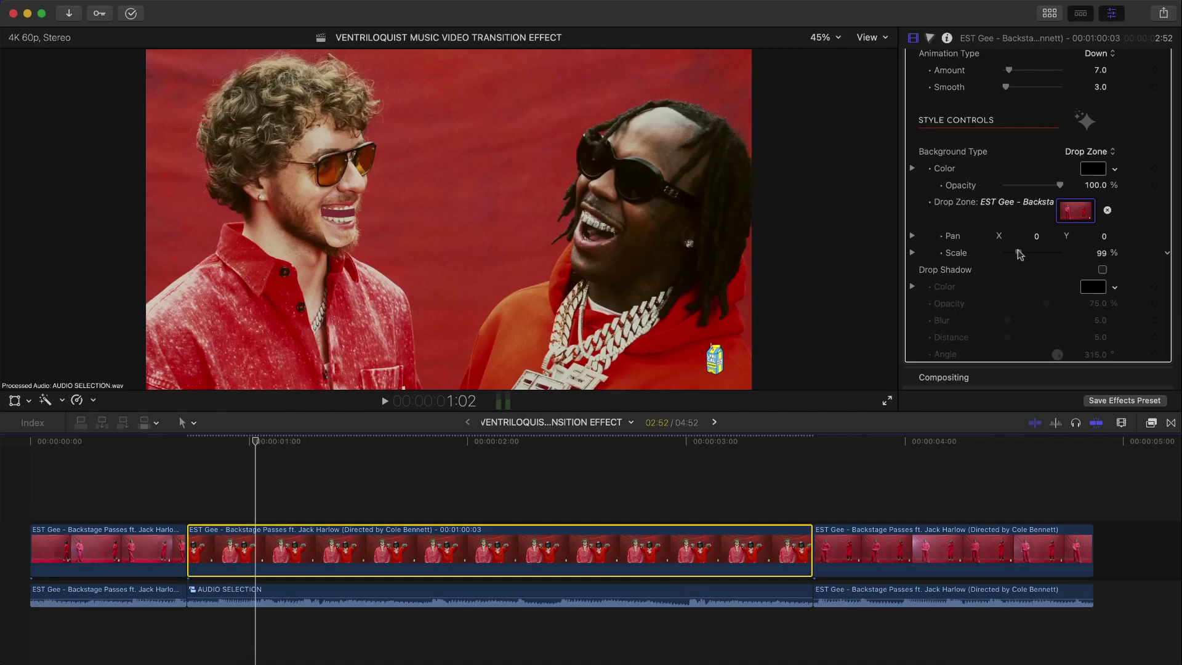
{"action": "left_click", "coordinate": [1107, 211]}
{"action": "left_click", "coordinate": [1088, 152]}
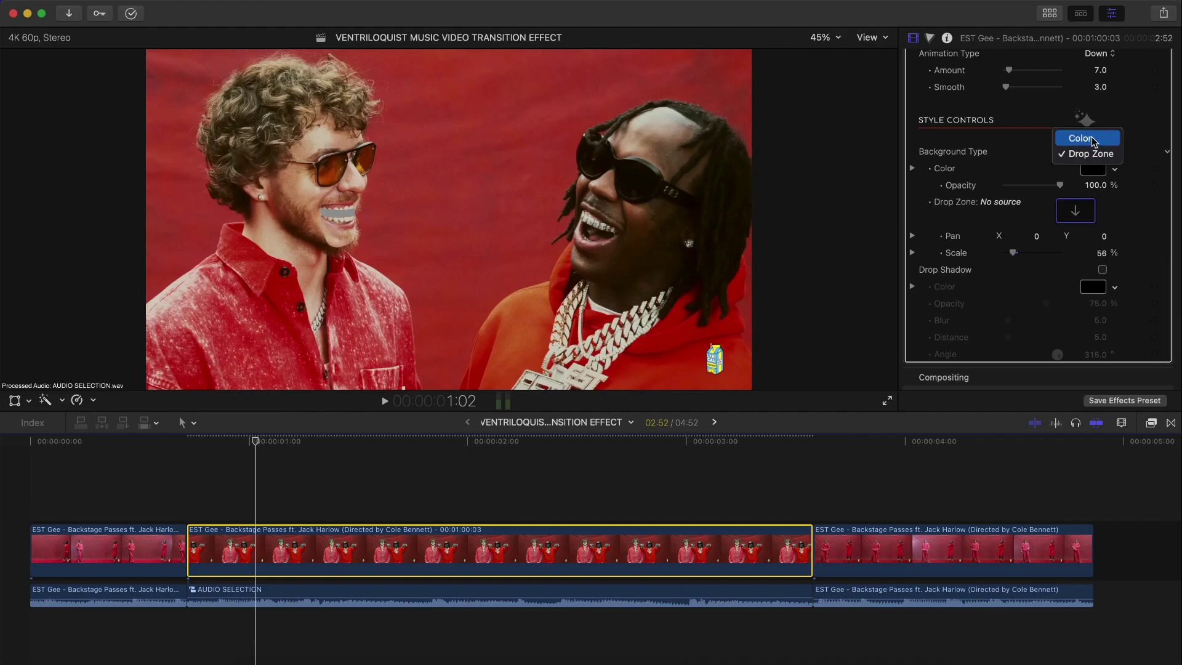
{"action": "left_click", "coordinate": [1091, 137]}
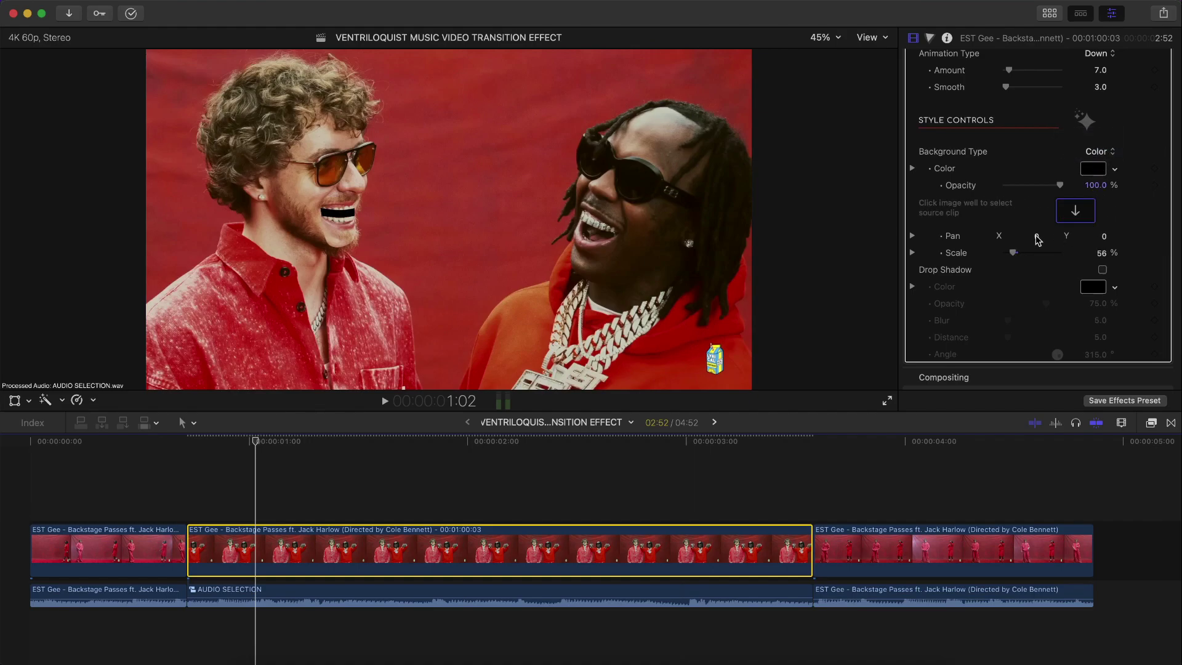
- Enable the mouth's drop shadow and set its blur to 12.0
{"action": "left_click", "coordinate": [1101, 270]}
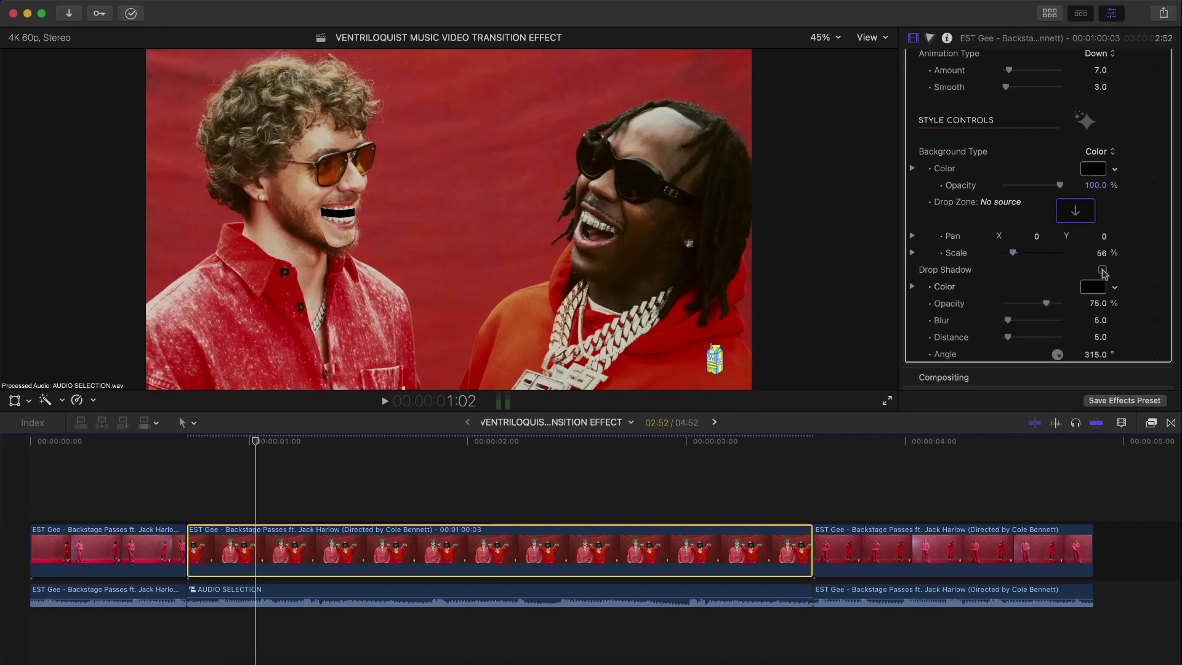
{"action": "left_click", "coordinate": [1101, 270]}
{"action": "left_click", "coordinate": [339, 441]}
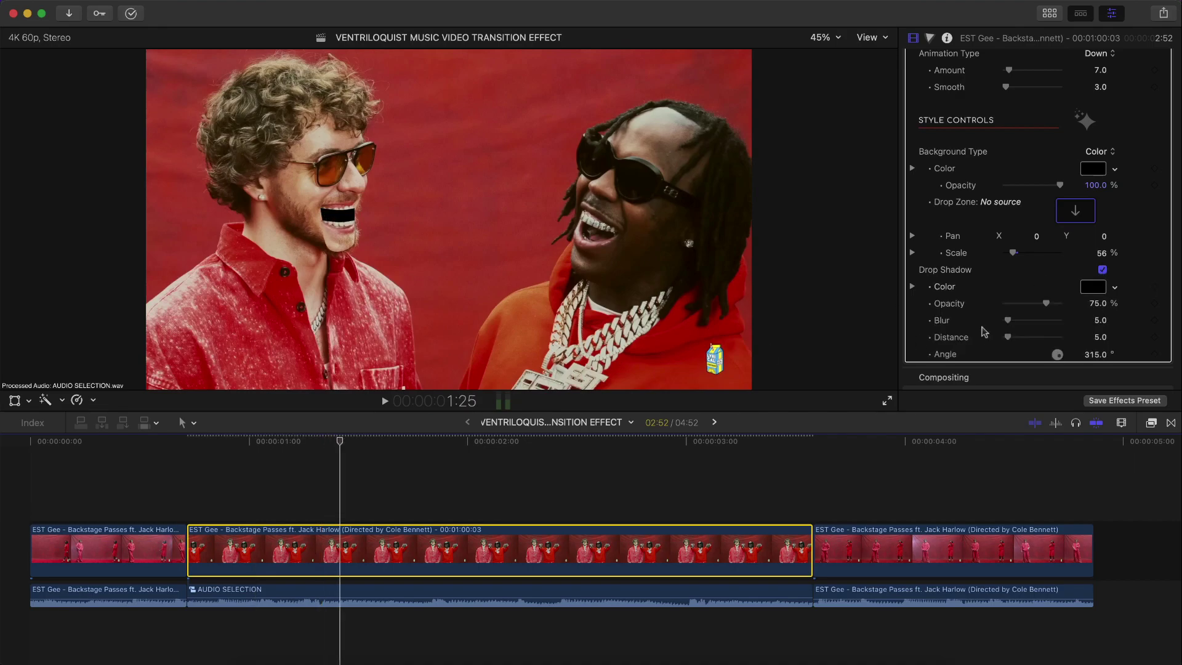
{"action": "left_click_drag", "start_coordinate": [1011, 325], "coordinate": [1013, 324]}
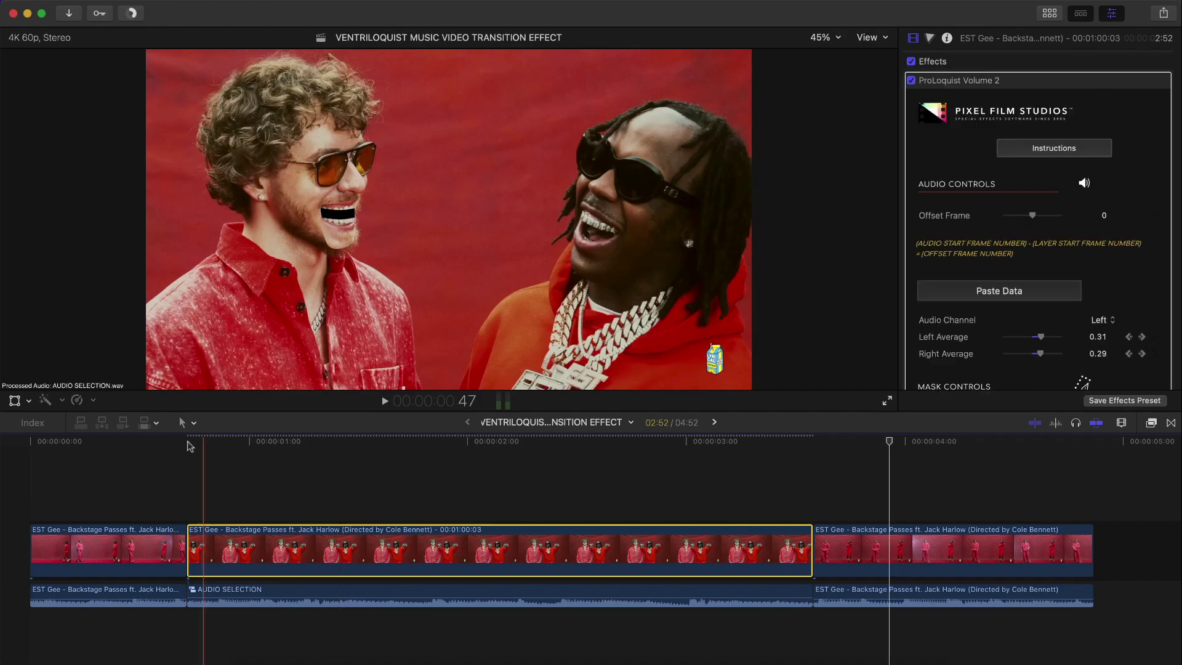
- Collapse the ProLoquist Volume 2 settings and add a freeze frame at the start of the AUDIO SELECTION clip
{"action": "left_click", "coordinate": [186, 440]}
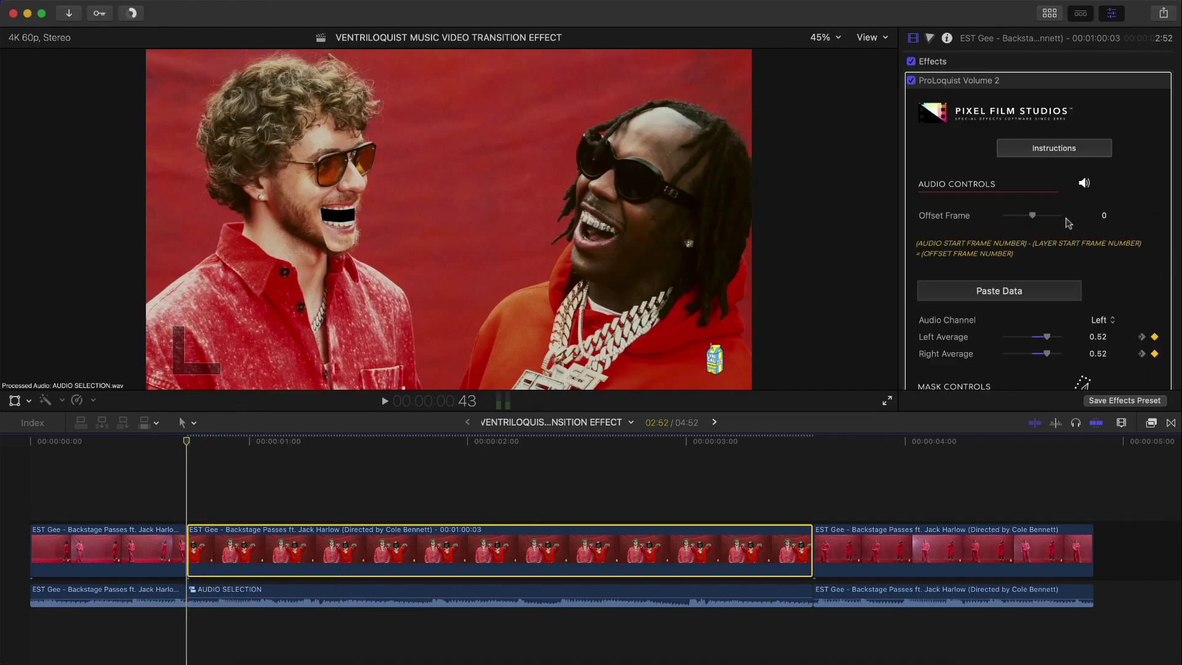
{"action": "left_click", "coordinate": [286, 442]}
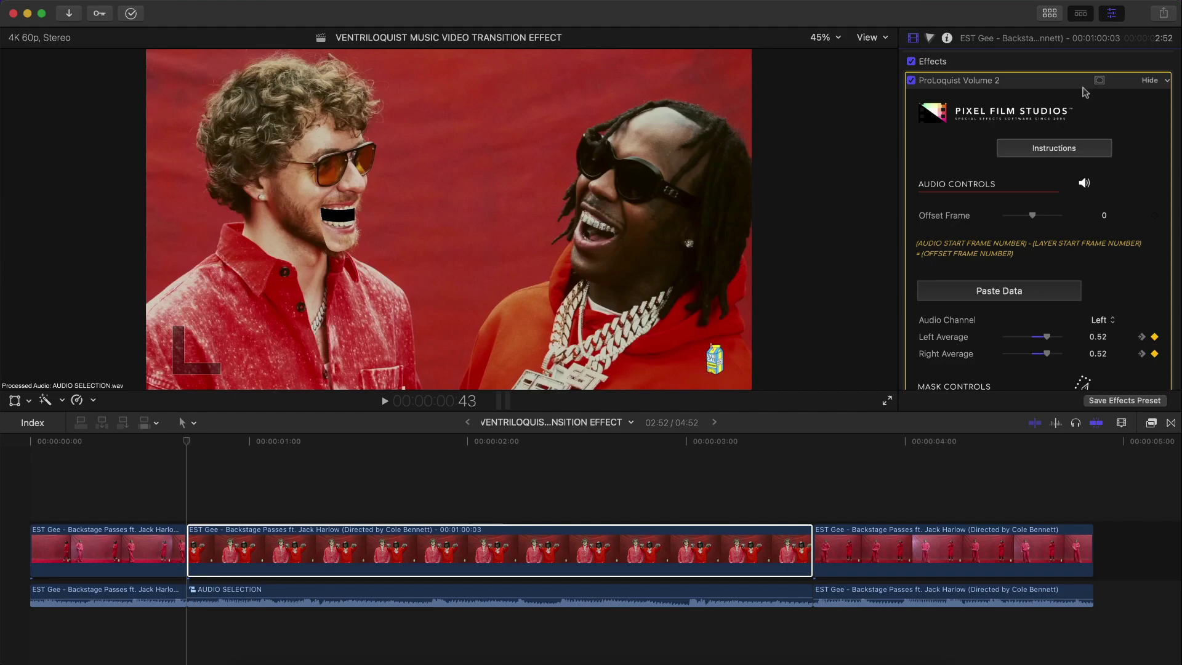
{"action": "left_click", "coordinate": [1149, 81]}
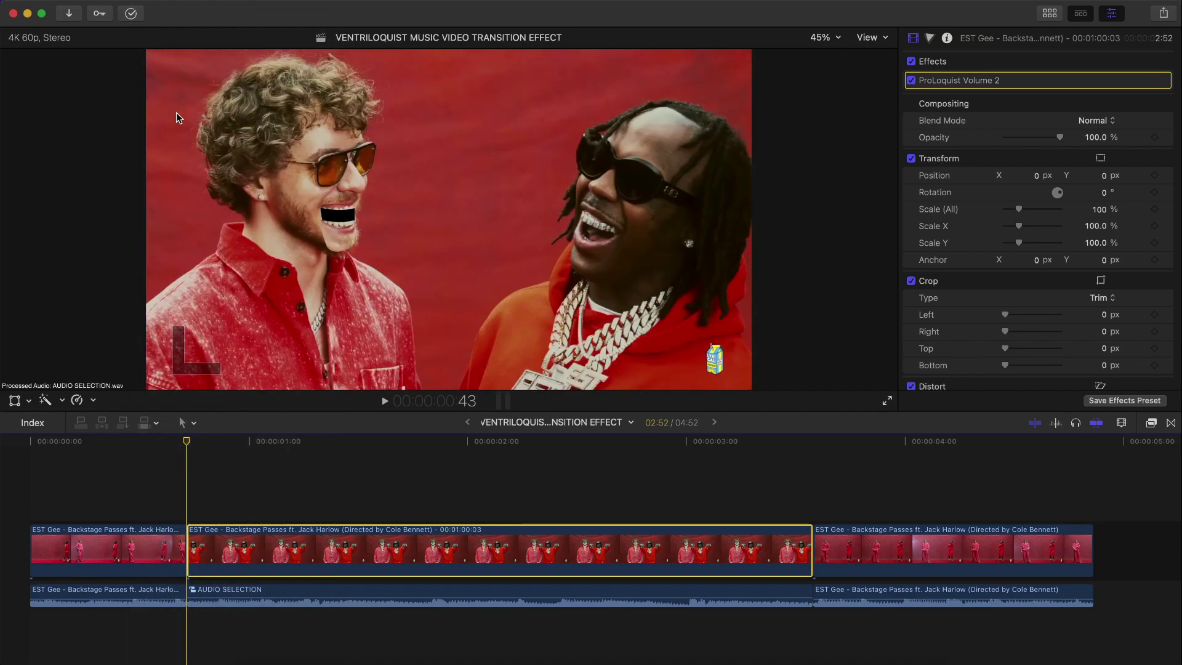
{"action": "left_click", "coordinate": [143, 1]}
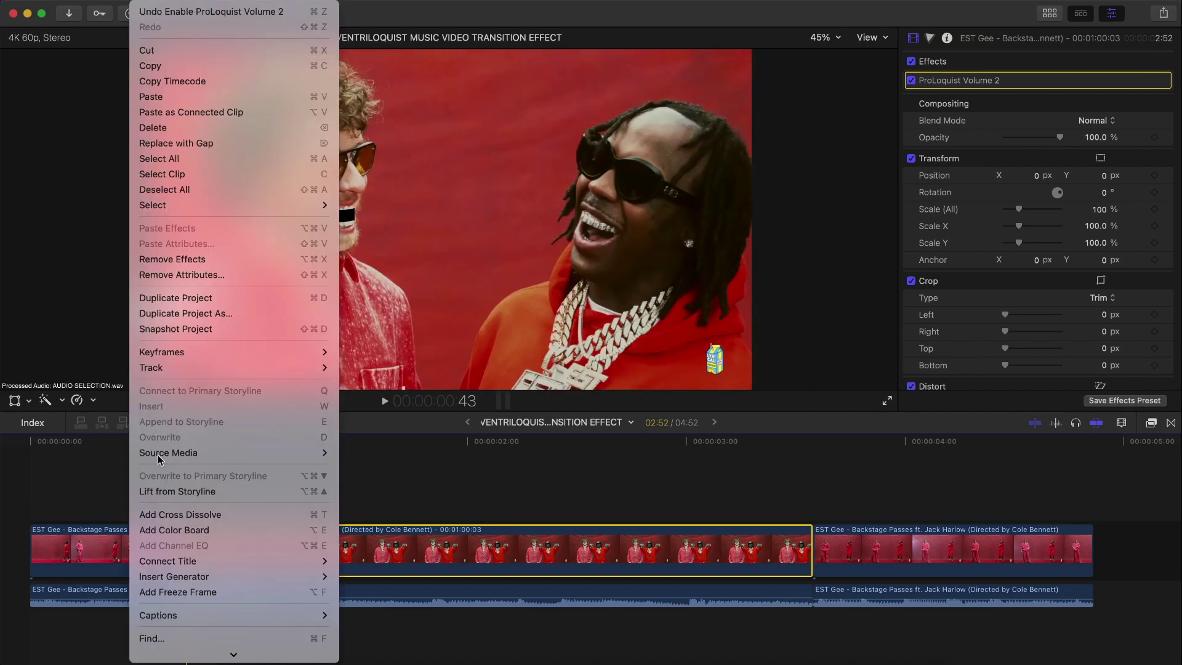
{"action": "left_click", "coordinate": [176, 593]}
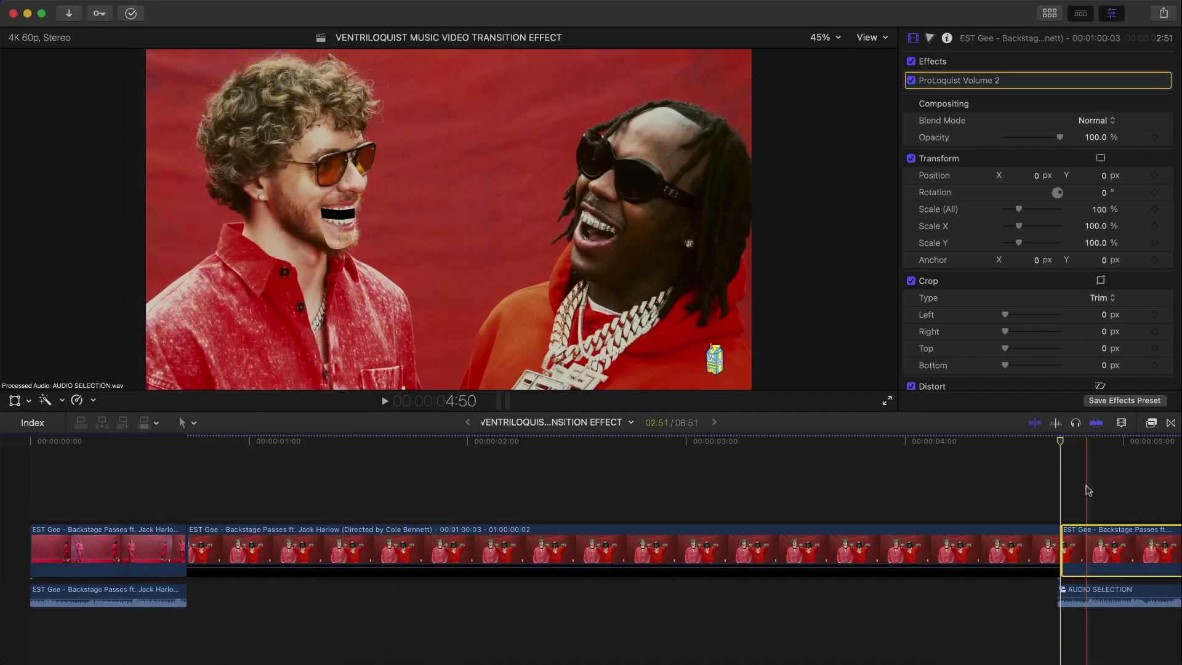
- Lift the freeze frame out of the storyline and connect it above the end of the first clip
{"action": "left_click_drag", "start_coordinate": [245, 547], "coordinate": [148, 485]}
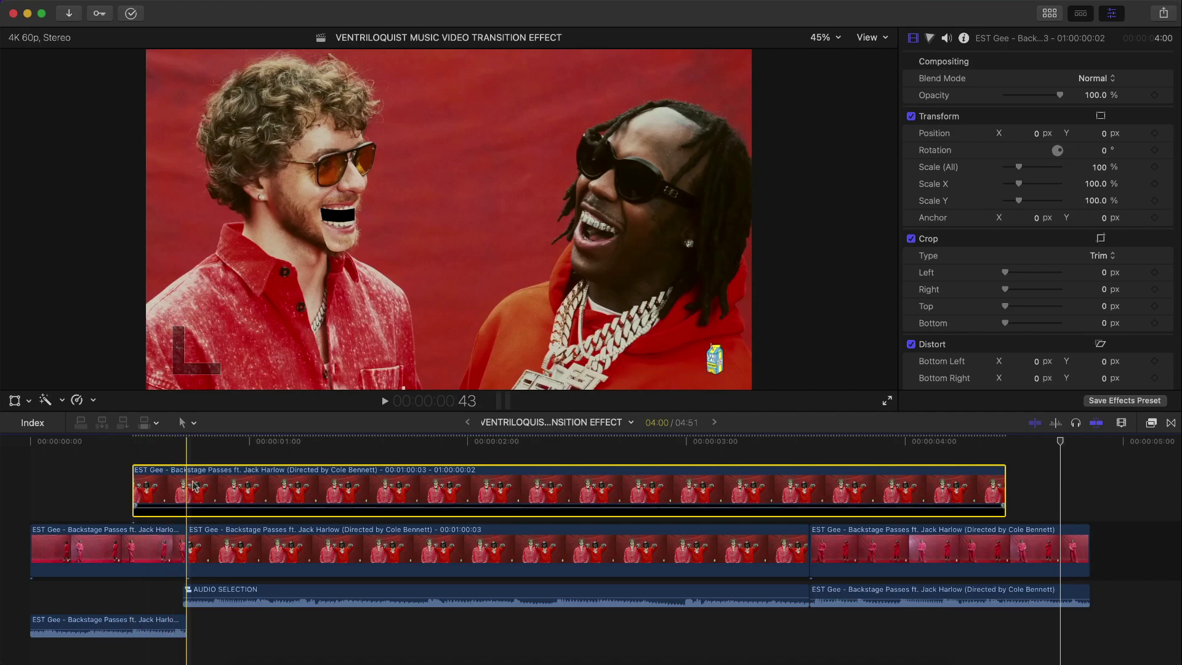
{"action": "key", "text": "super+equal"}
{"action": "left_click_drag", "start_coordinate": [163, 488], "coordinate": [126, 489]}
{"action": "scroll", "coordinate": [127, 490], "scroll_direction": "left", "scroll_amount": 2}
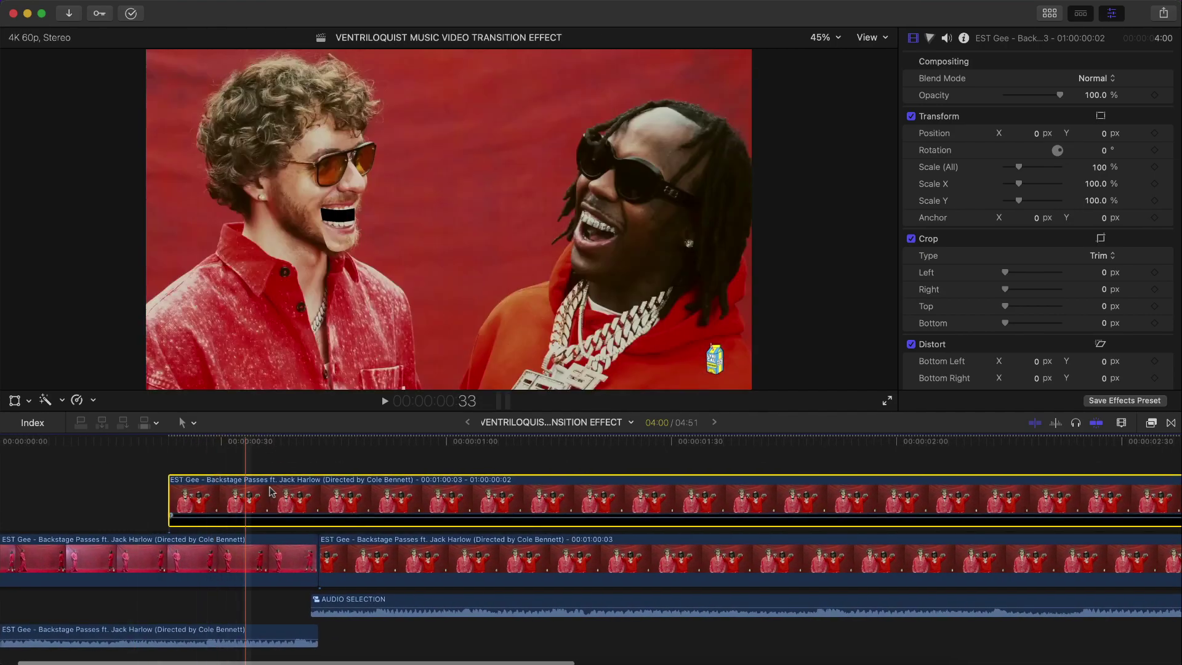
- Cut the freeze frame to end at the second clip's start and trim the first clip's audio to meet AUDIO SELECTION
{"action": "key", "text": "super+b"}
{"action": "left_click", "coordinate": [347, 501]}
{"action": "key", "text": "Delete"}
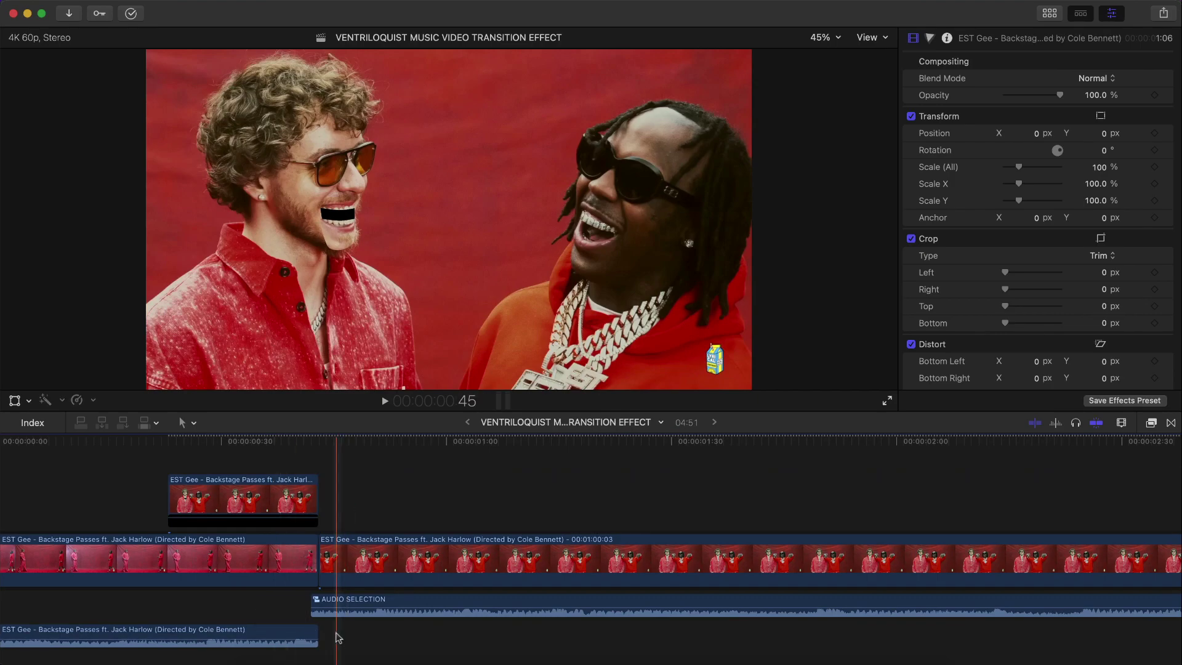
{"action": "left_click_drag", "start_coordinate": [316, 629], "coordinate": [307, 607]}
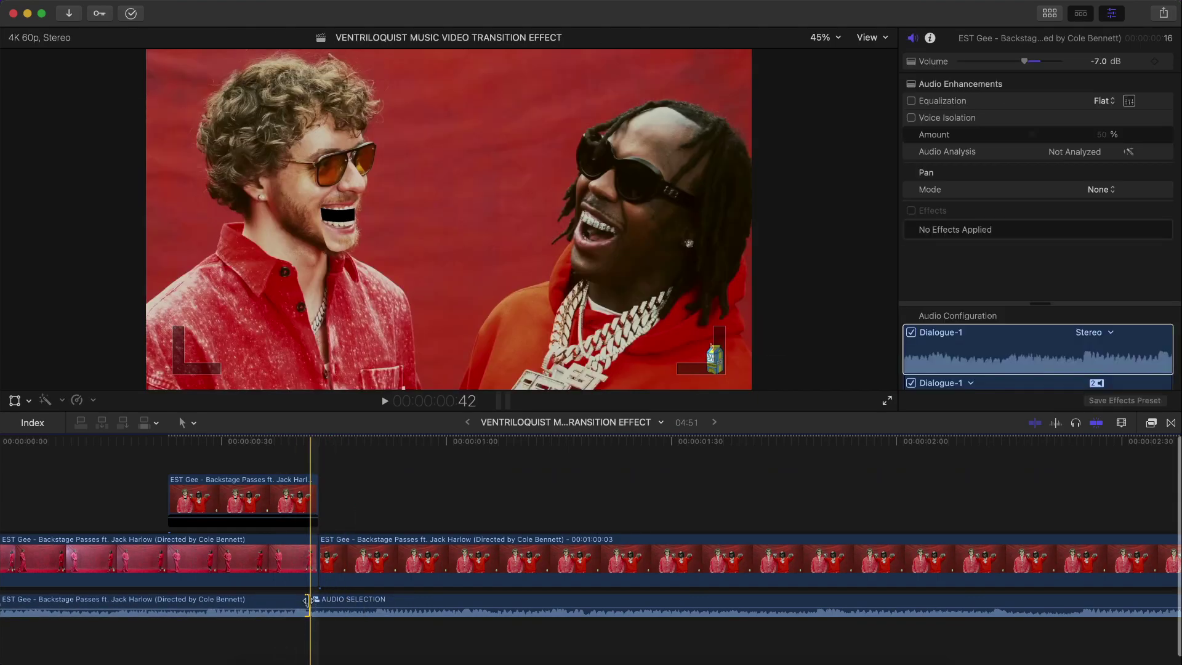
- Apply the Draw Mask effect to the connected freeze frame and move the playhead to its start
{"action": "left_click", "coordinate": [237, 498]}
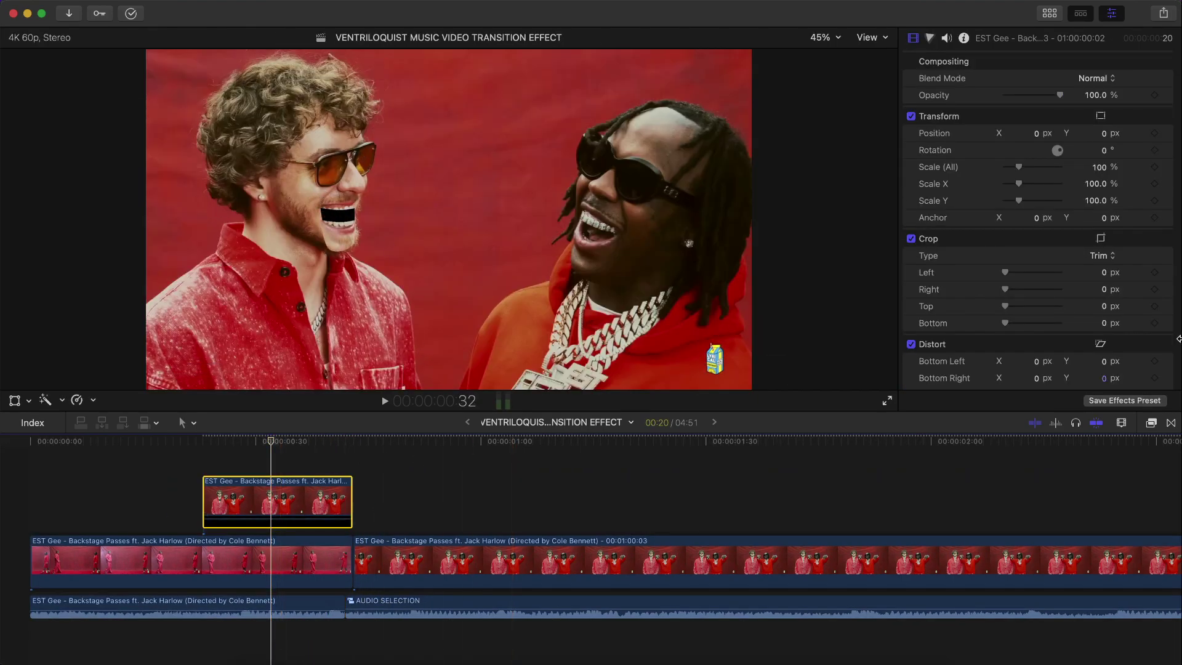
{"action": "left_click", "coordinate": [1150, 422]}
{"action": "left_click", "coordinate": [918, 547]}
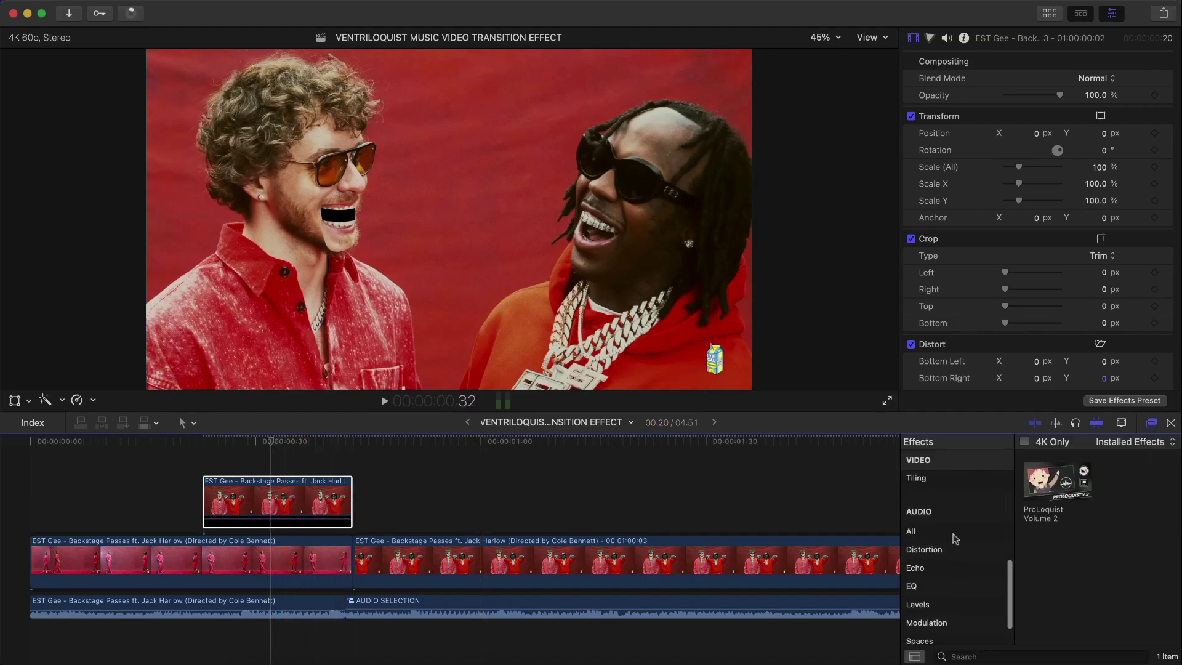
{"action": "scroll", "coordinate": [923, 529], "scroll_direction": "down", "scroll_amount": 2}
{"action": "left_click_drag", "start_coordinate": [1057, 481], "coordinate": [248, 503]}
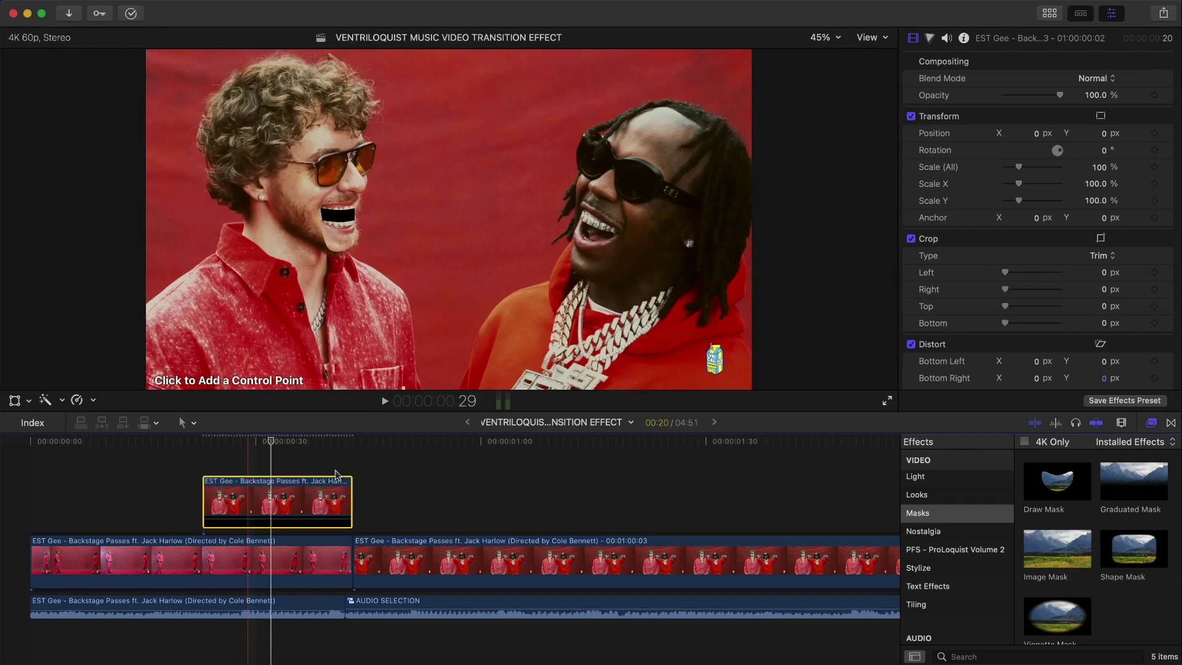
{"action": "key", "text": "super+5"}
{"action": "left_click", "coordinate": [211, 442]}
{"action": "left_click_drag", "start_coordinate": [211, 442], "coordinate": [206, 442]}
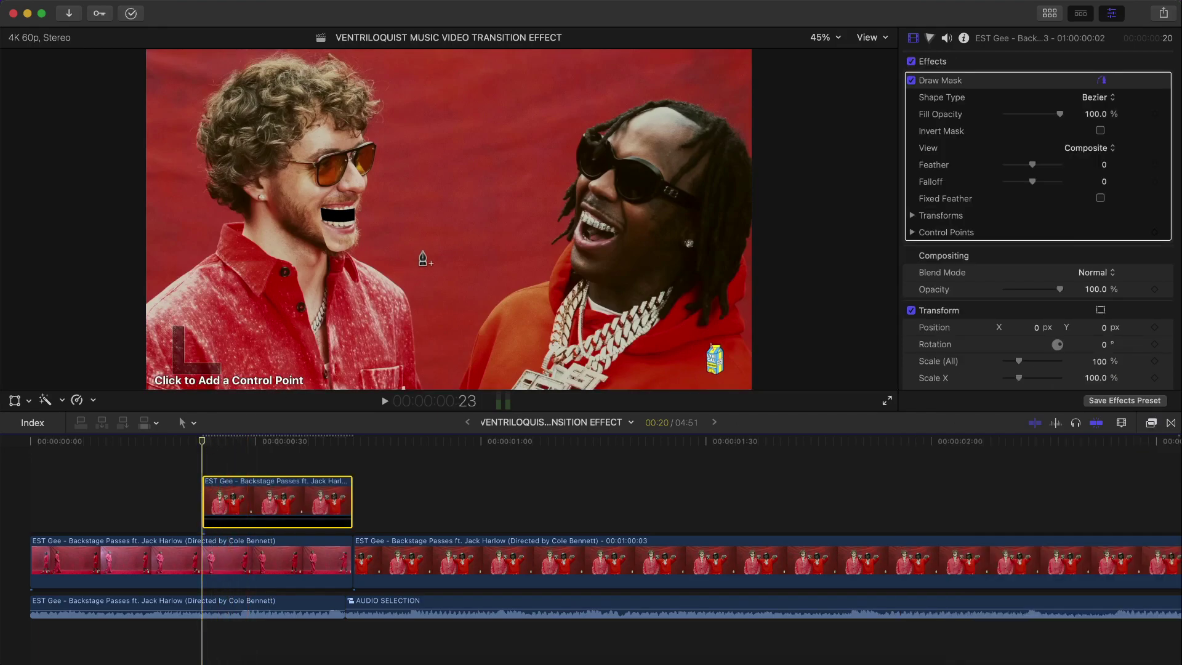
- Draw a closed Bezier mask around the curly-haired man's head and torso, extending its lower corners beyond the frame
{"action": "left_click_drag", "start_coordinate": [411, 328], "coordinate": [411, 315]}
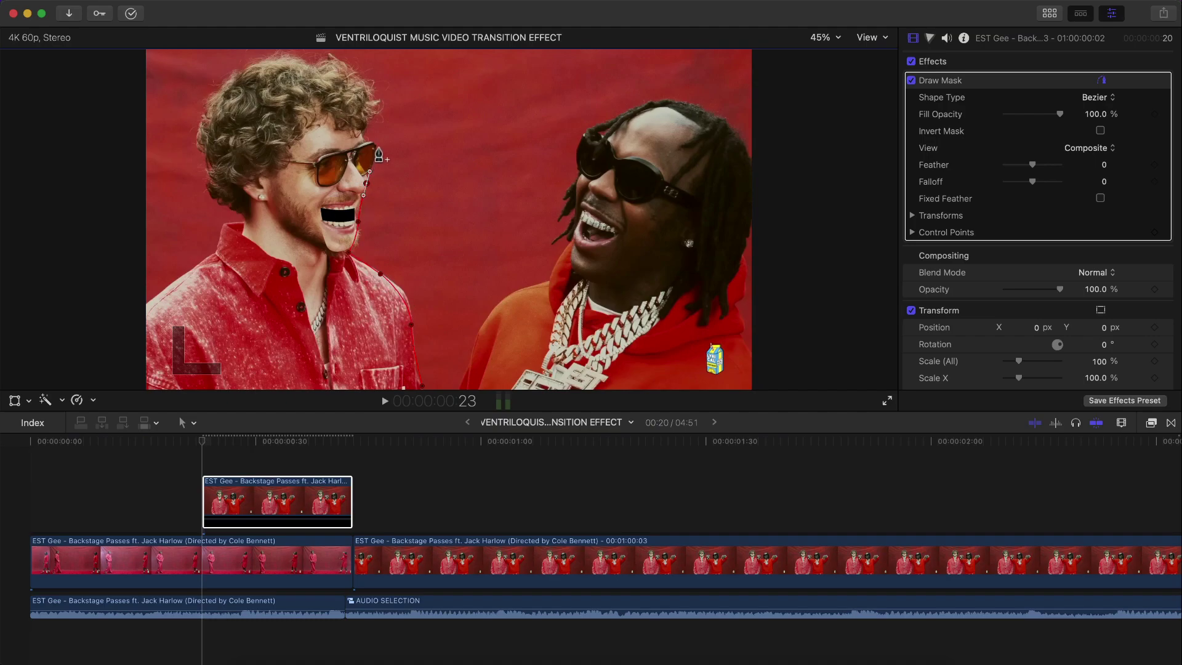
{"action": "left_click_drag", "start_coordinate": [364, 128], "coordinate": [363, 120]}
{"action": "left_click_drag", "start_coordinate": [349, 76], "coordinate": [292, 62]}
{"action": "left_click_drag", "start_coordinate": [257, 65], "coordinate": [242, 70]}
{"action": "left_click_drag", "start_coordinate": [217, 96], "coordinate": [204, 164]}
{"action": "left_click_drag", "start_coordinate": [214, 189], "coordinate": [221, 200]}
{"action": "left_click_drag", "start_coordinate": [152, 295], "coordinate": [133, 324]}
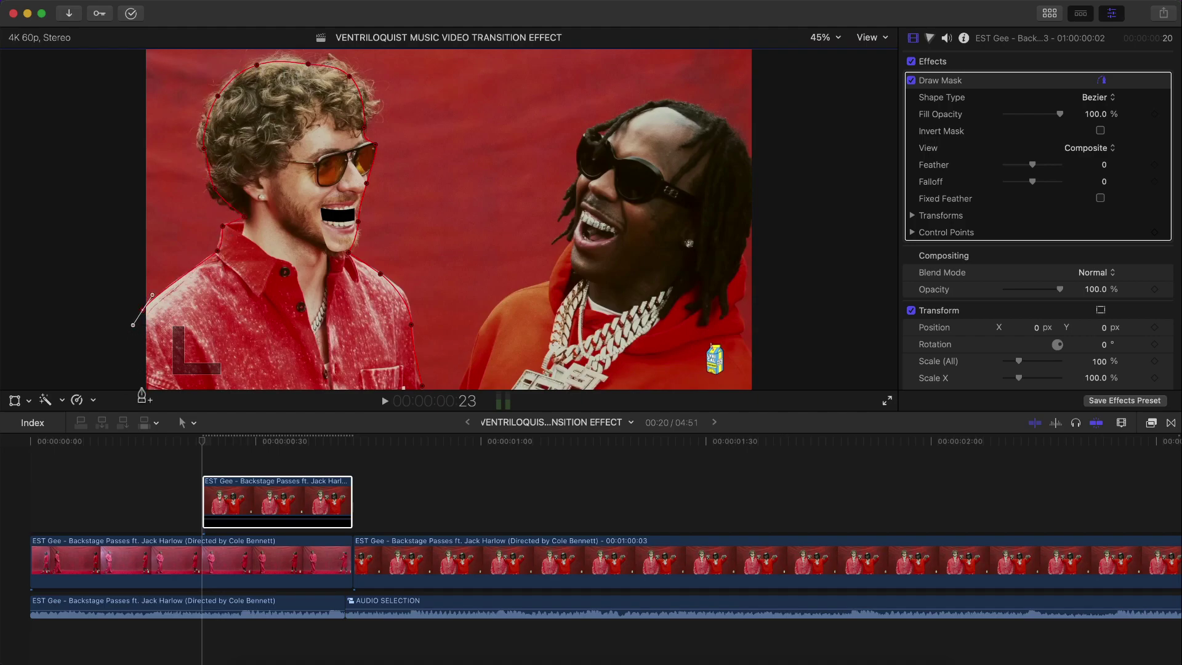
{"action": "left_click", "coordinate": [422, 393]}
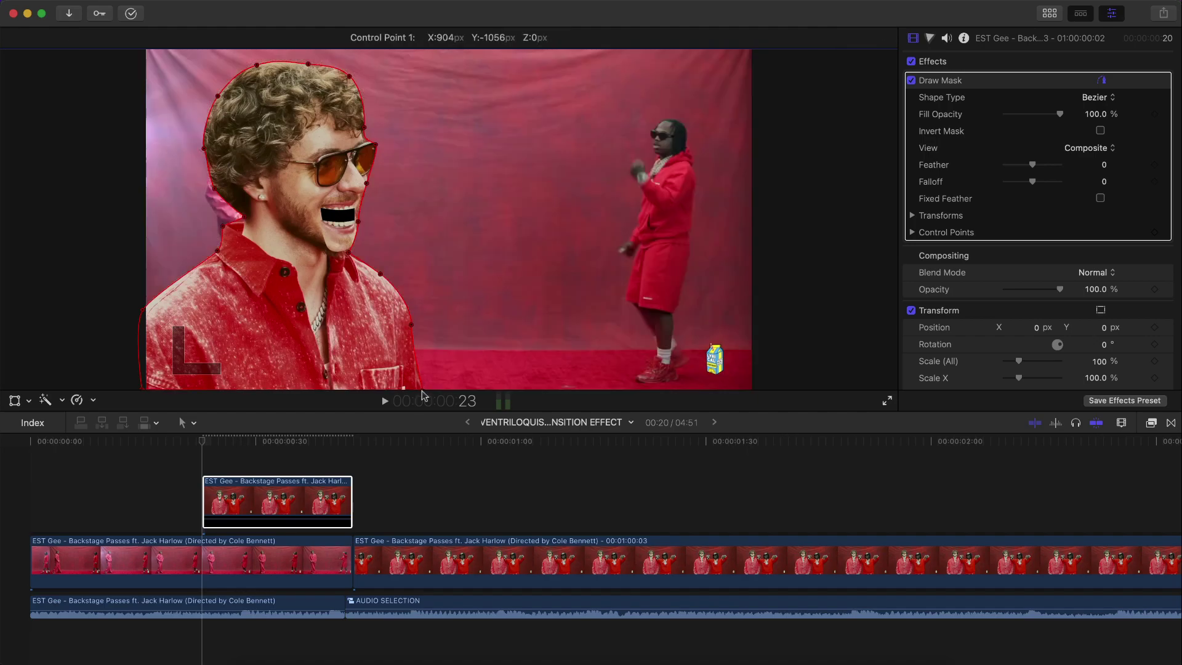
{"action": "mouse_move", "coordinate": [141, 389]}
{"action": "left_mouse_down"}
{"action": "mouse_move", "coordinate": [154, 326]}
{"action": "mouse_move", "coordinate": [135, 395]}
{"action": "left_mouse_up"}
- Set the freeze frame's Draw Mask feather to 35.0
{"action": "left_click", "coordinate": [249, 497]}
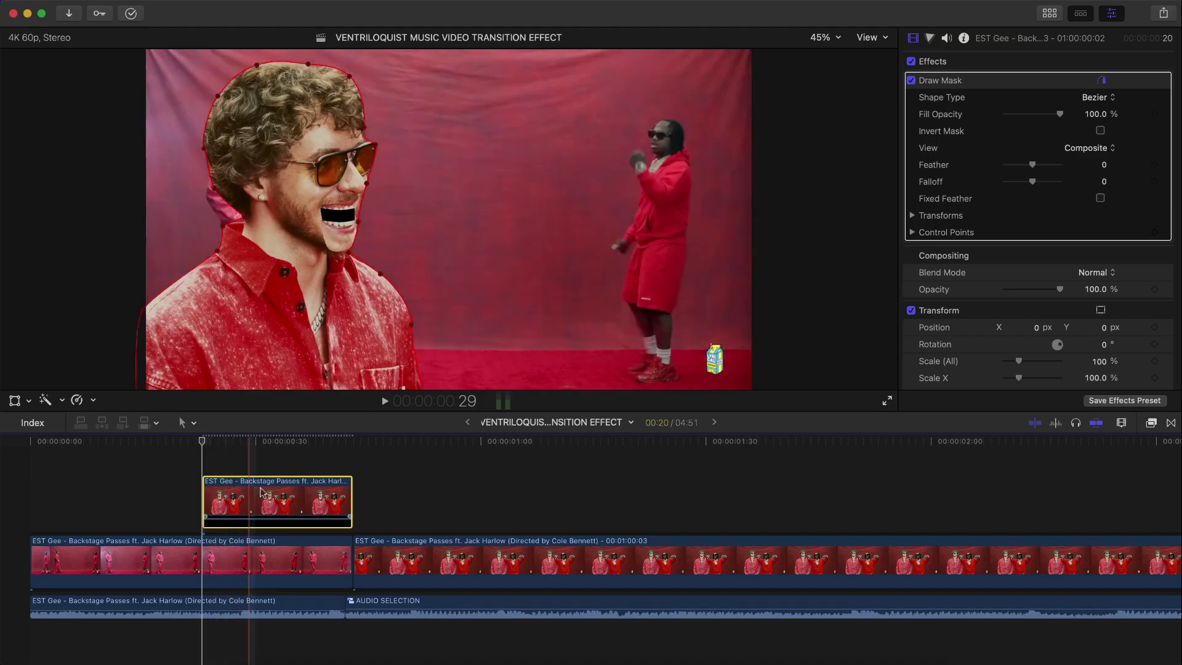
{"action": "left_click", "coordinate": [1027, 256]}
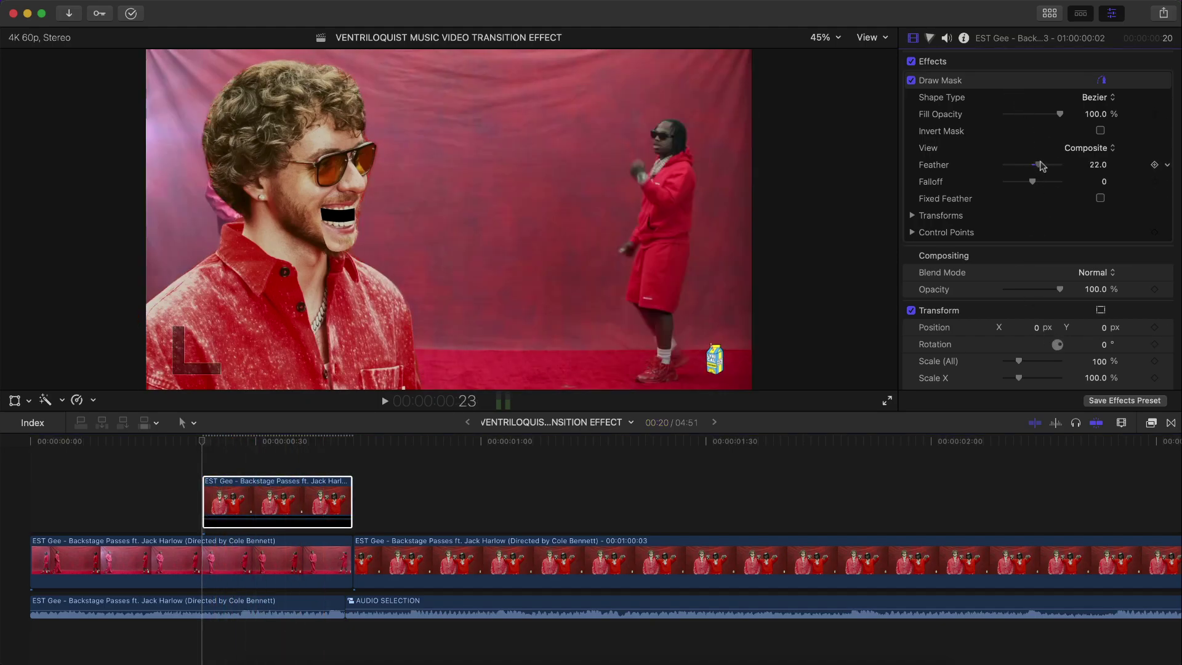
{"action": "left_click_drag", "start_coordinate": [1039, 164], "coordinate": [1048, 163]}
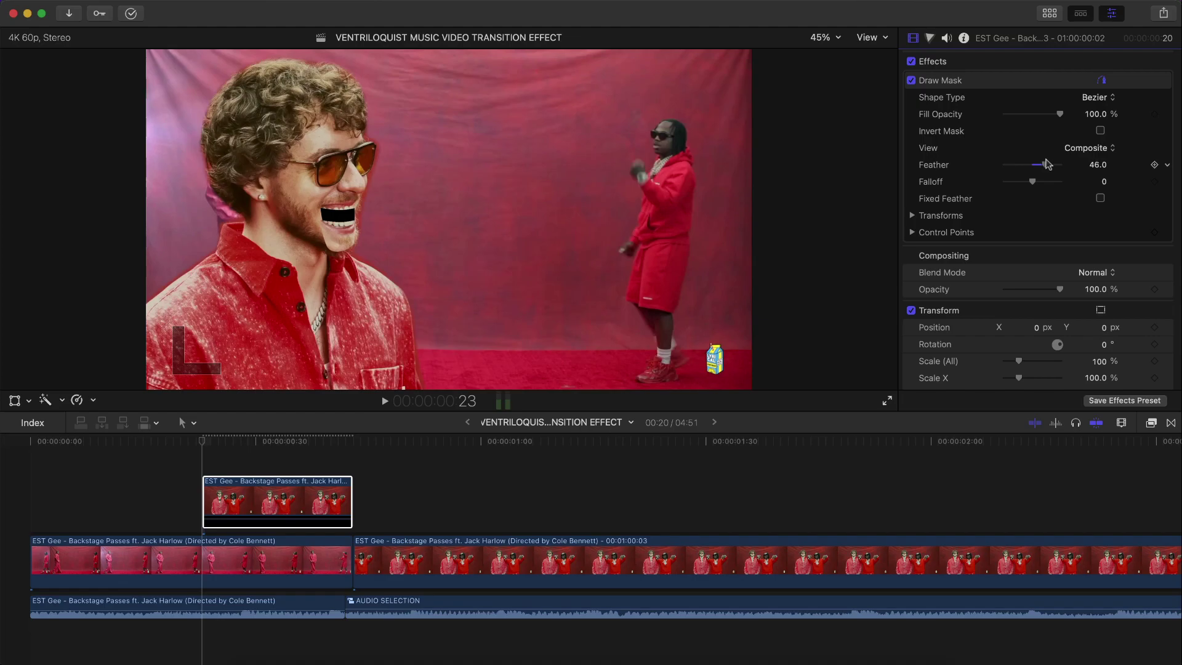
{"action": "left_click", "coordinate": [1003, 83]}
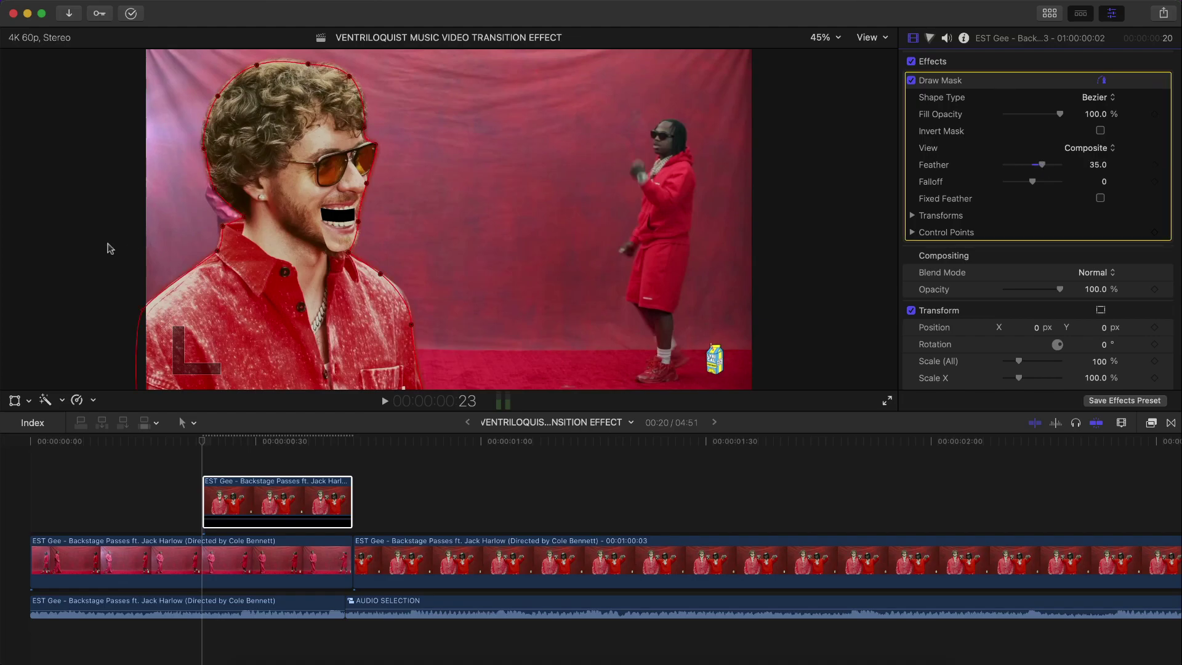
- Keyframe Transform at the freeze frame's start and set Position X to about -1806 px, sliding the cutout off-frame
{"action": "left_click", "coordinate": [14, 401]}
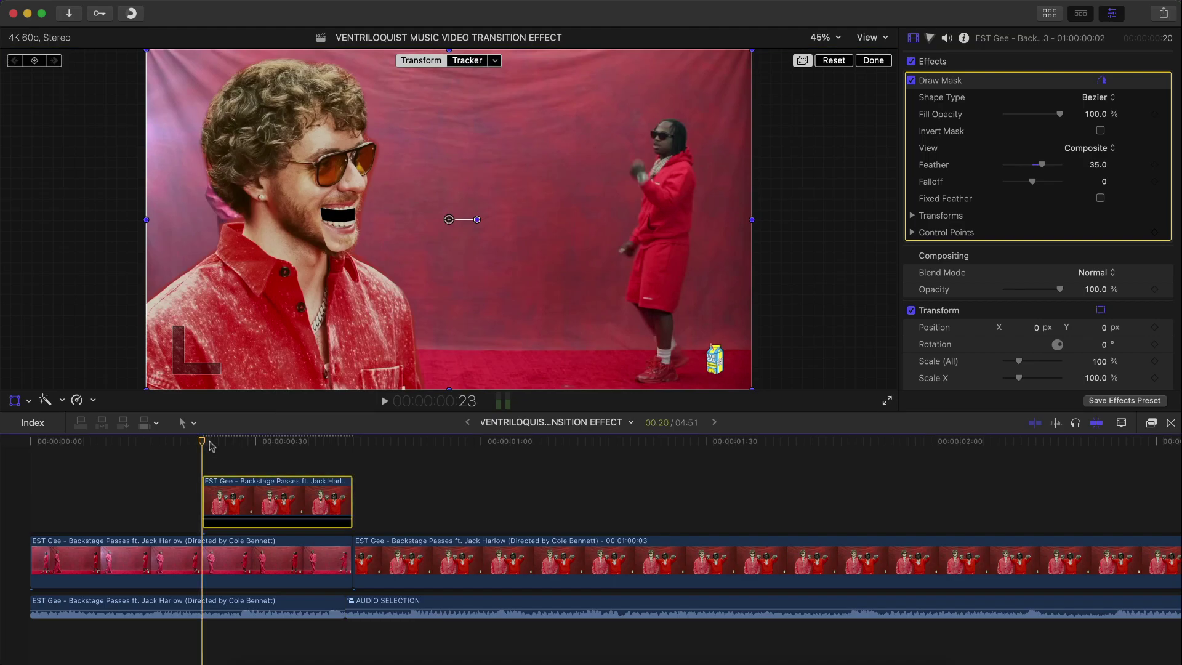
{"action": "left_click_drag", "start_coordinate": [218, 440], "coordinate": [202, 442]}
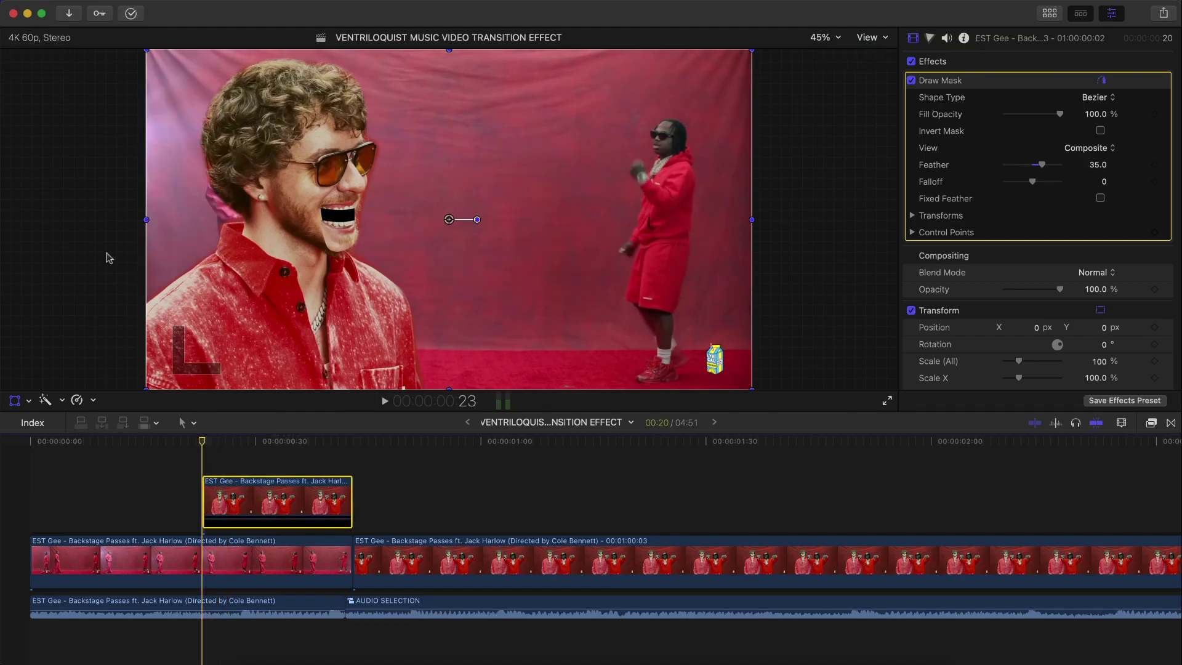
{"action": "left_click", "coordinate": [35, 62]}
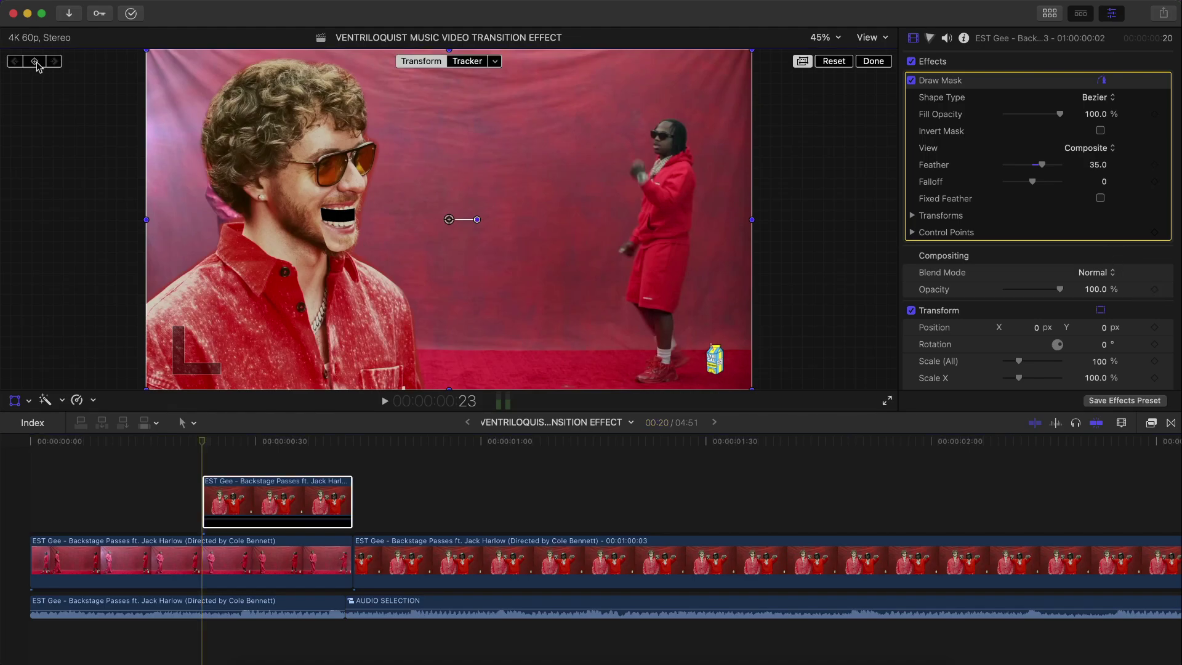
{"action": "left_click", "coordinate": [36, 63]}
{"action": "scroll", "coordinate": [1071, 308], "scroll_direction": "down", "scroll_amount": 2}
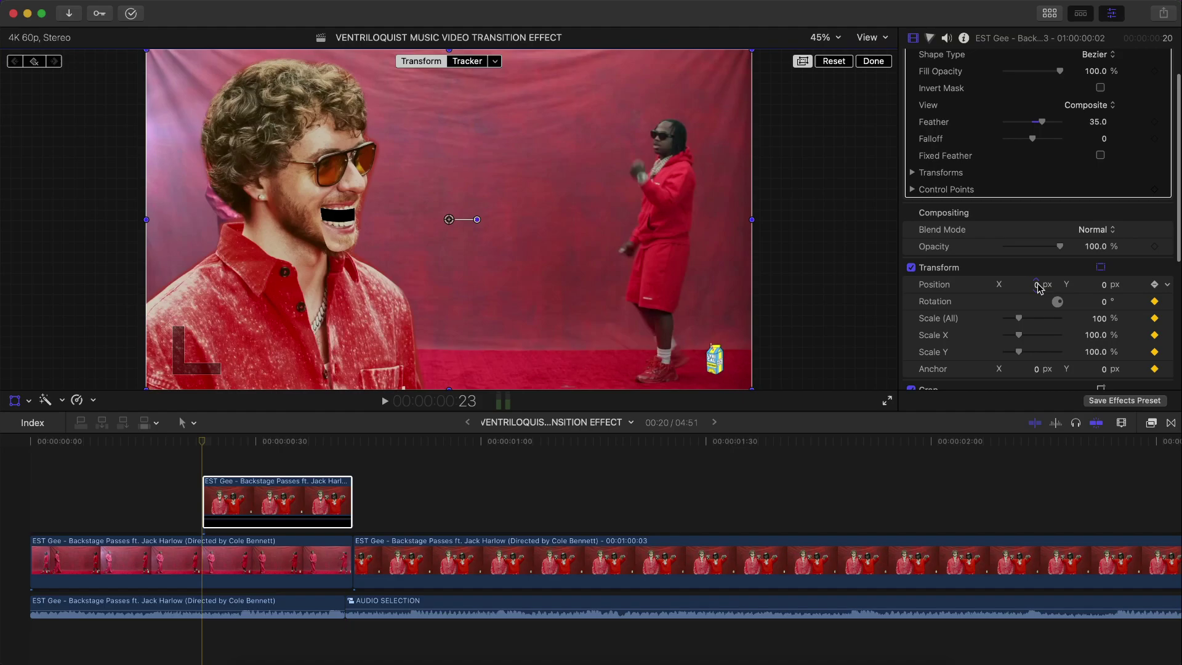
{"action": "left_click_drag", "start_coordinate": [1039, 284], "coordinate": [646, 350]}
- Keyframe the freeze frame's Position X to 0 px at frame 42 and finish the transform
{"action": "left_click_drag", "start_coordinate": [207, 447], "coordinate": [346, 446]}
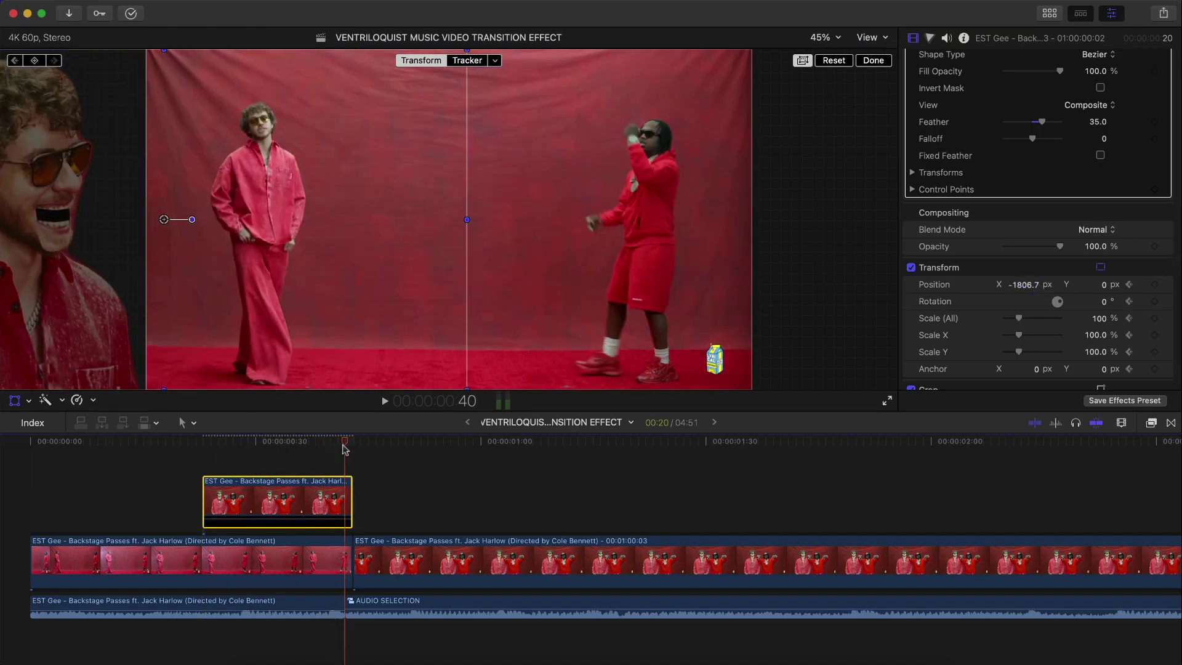
{"action": "left_click", "coordinate": [1029, 285]}
{"action": "type", "text": "0"}
{"action": "key", "text": "Return"}
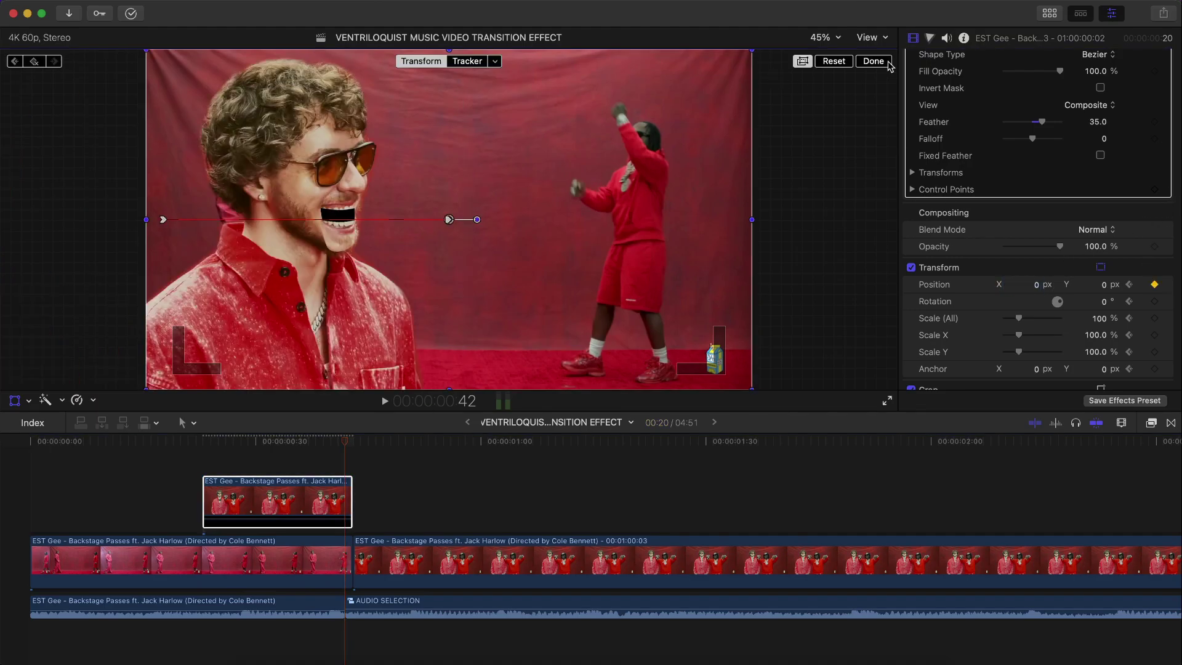
{"action": "left_click", "coordinate": [873, 61]}
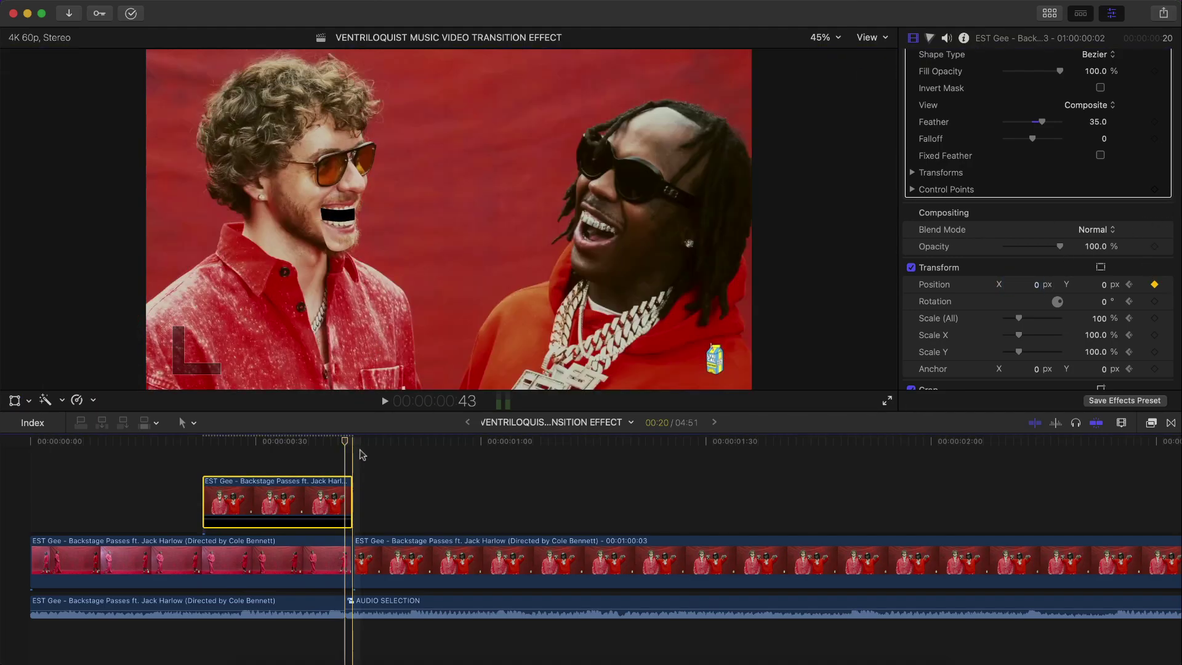
- Add the Directional blur effect to the freeze frame and set its Amount to 81.0
{"action": "left_click_drag", "start_coordinate": [357, 444], "coordinate": [278, 444]}
{"action": "left_click", "coordinate": [1151, 422]}
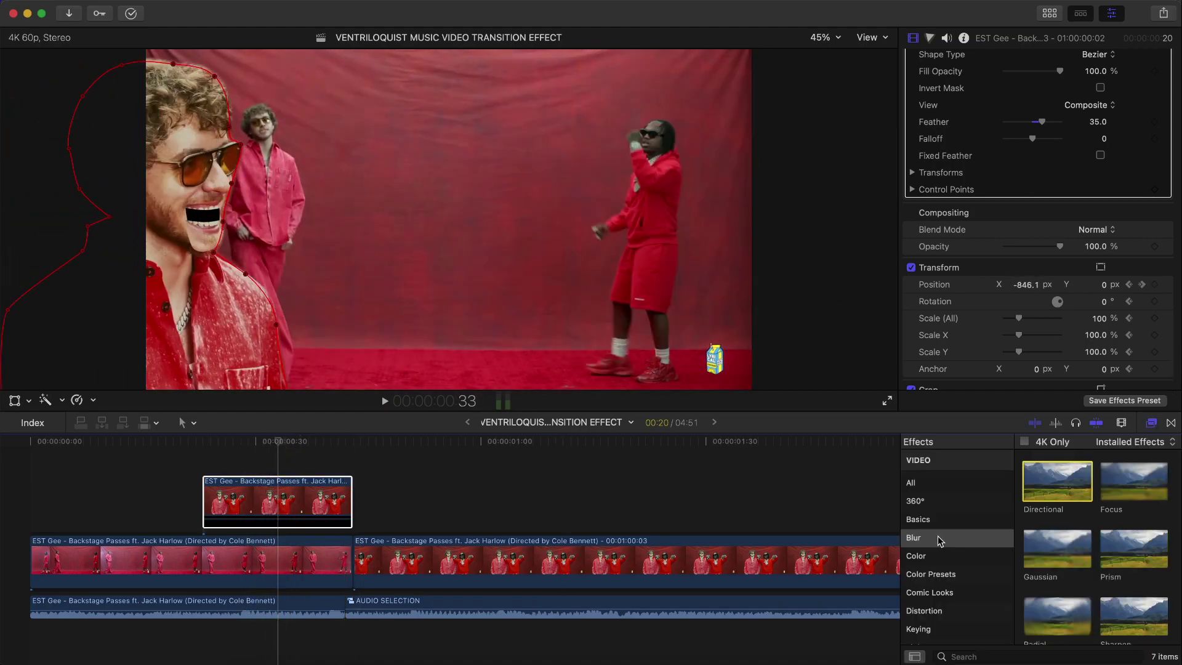
{"action": "left_click", "coordinate": [940, 539]}
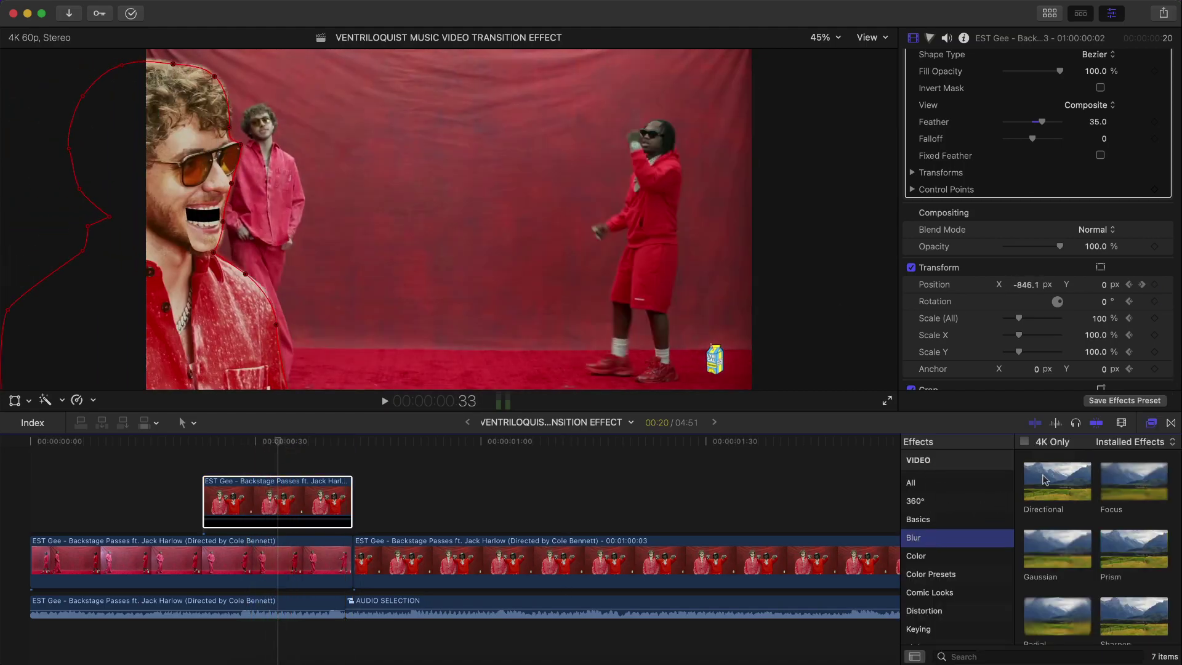
{"action": "left_click_drag", "start_coordinate": [1057, 479], "coordinate": [300, 497]}
{"action": "left_click", "coordinate": [1150, 422]}
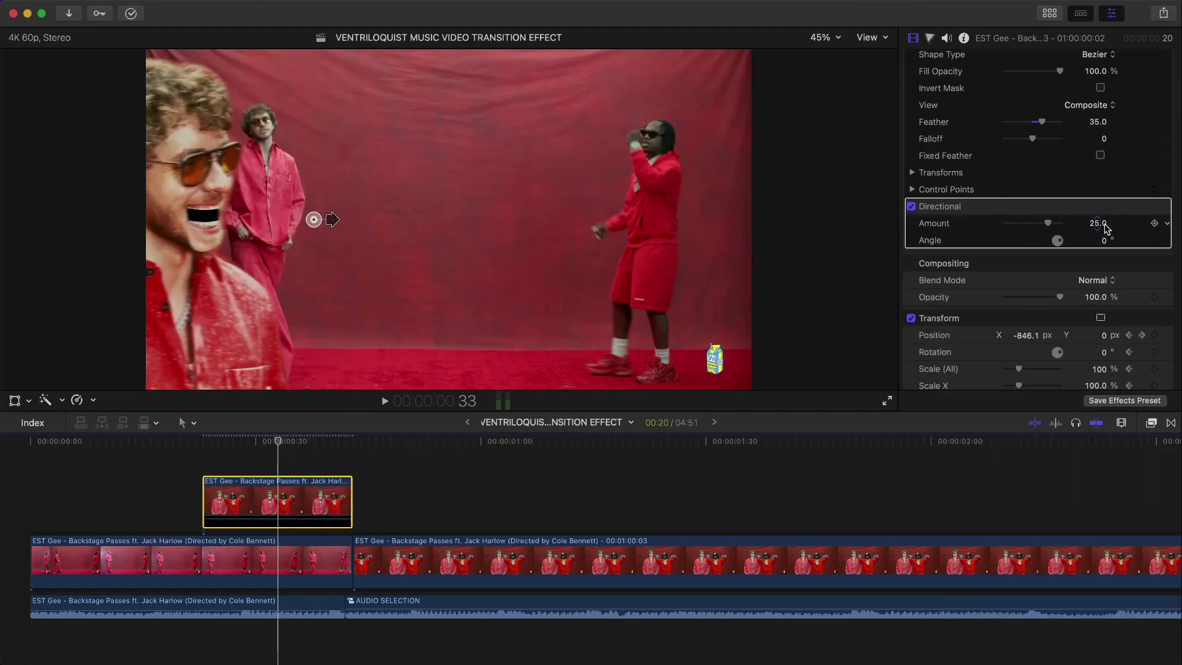
{"action": "left_click_drag", "start_coordinate": [1097, 222], "coordinate": [1097, 223]}
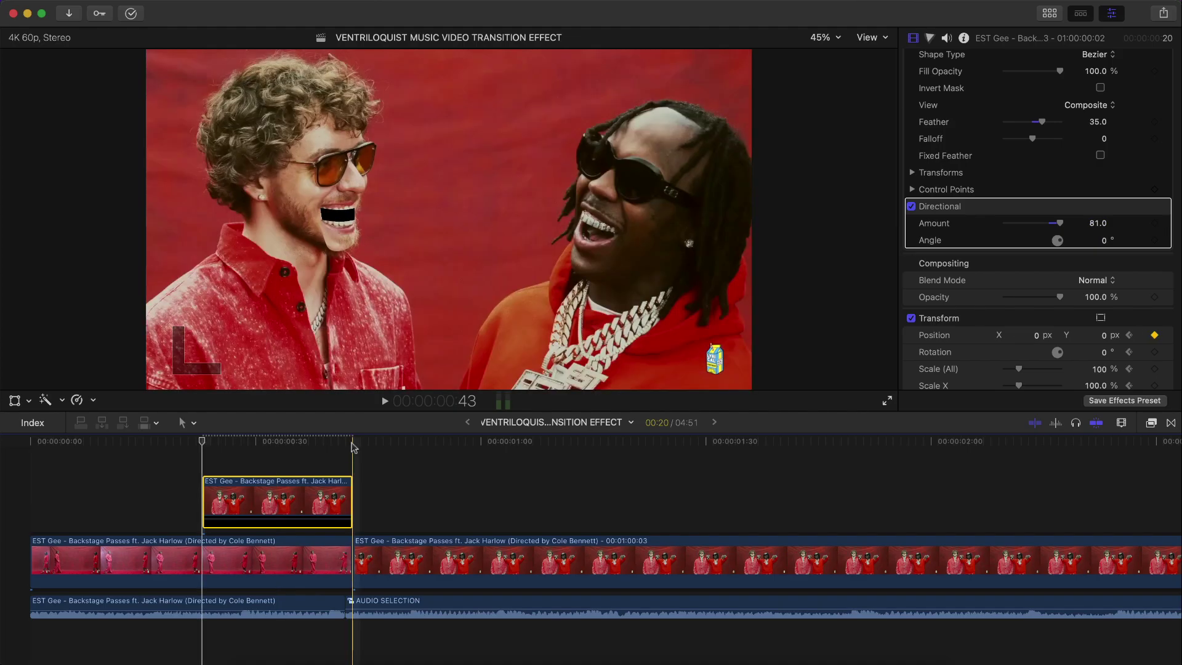
- Keyframe the Directional blur's Amount near the freeze frame's end and play back the slide-in
{"action": "left_click", "coordinate": [354, 444]}
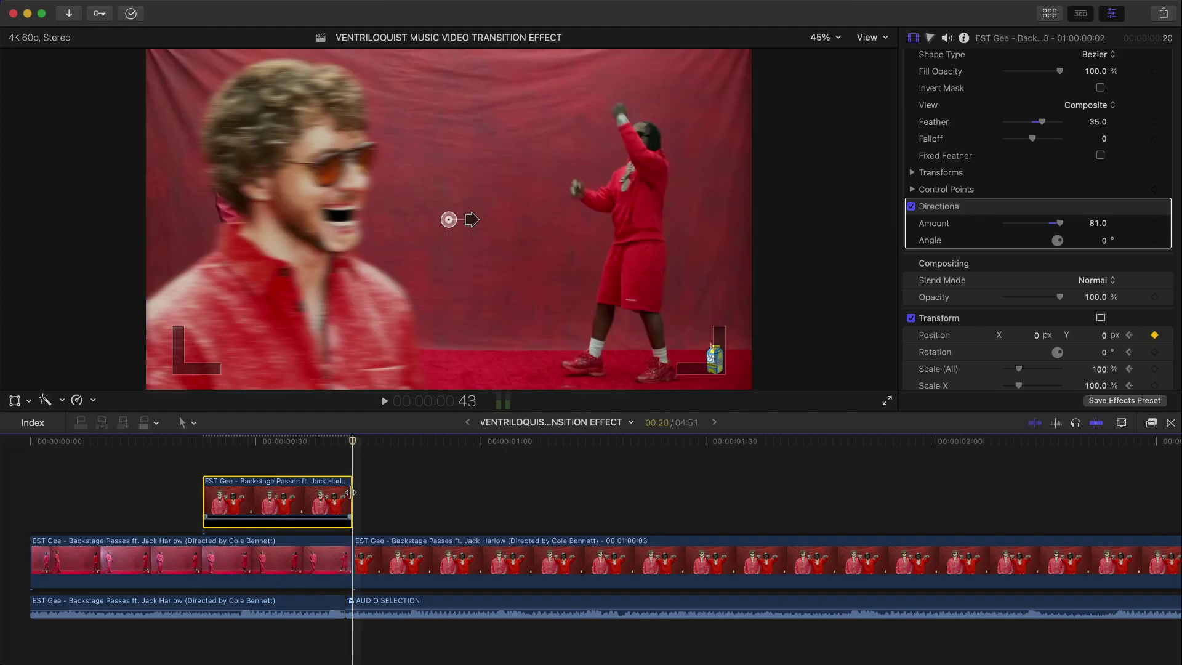
{"action": "key", "text": "Left"}
{"action": "key", "text": "Left"}
{"action": "key", "text": "Left"}
{"action": "key", "text": "Left"}
{"action": "key", "text": "Left"}
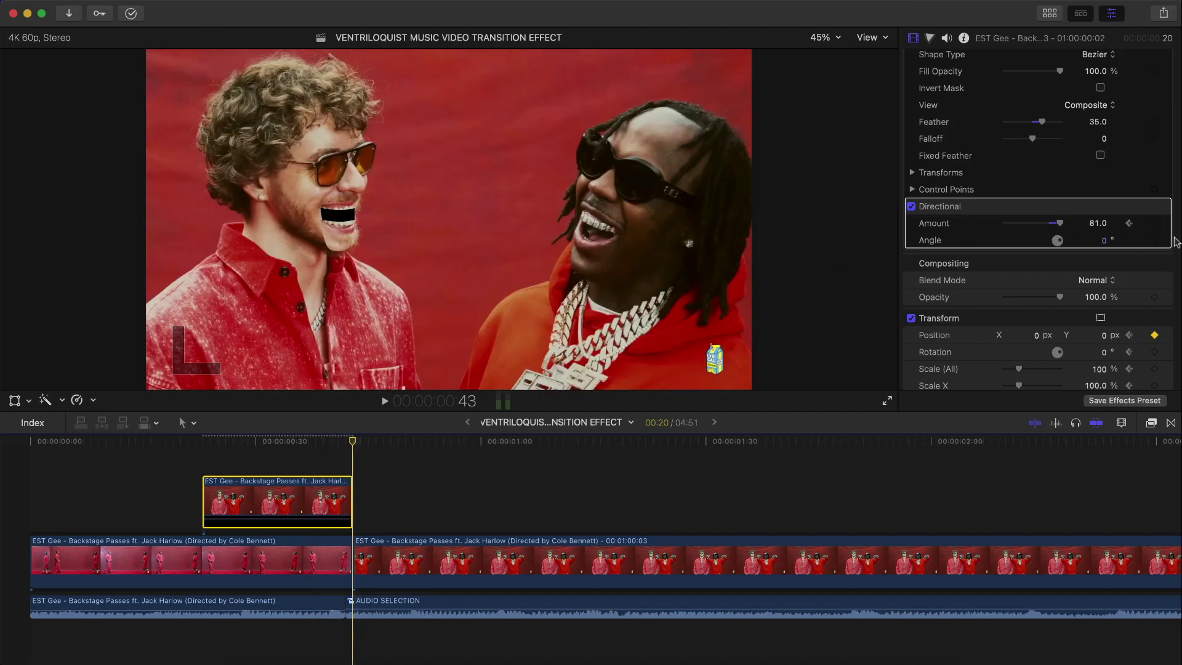
{"action": "left_click", "coordinate": [145, 440]}
{"action": "key", "text": "space"}
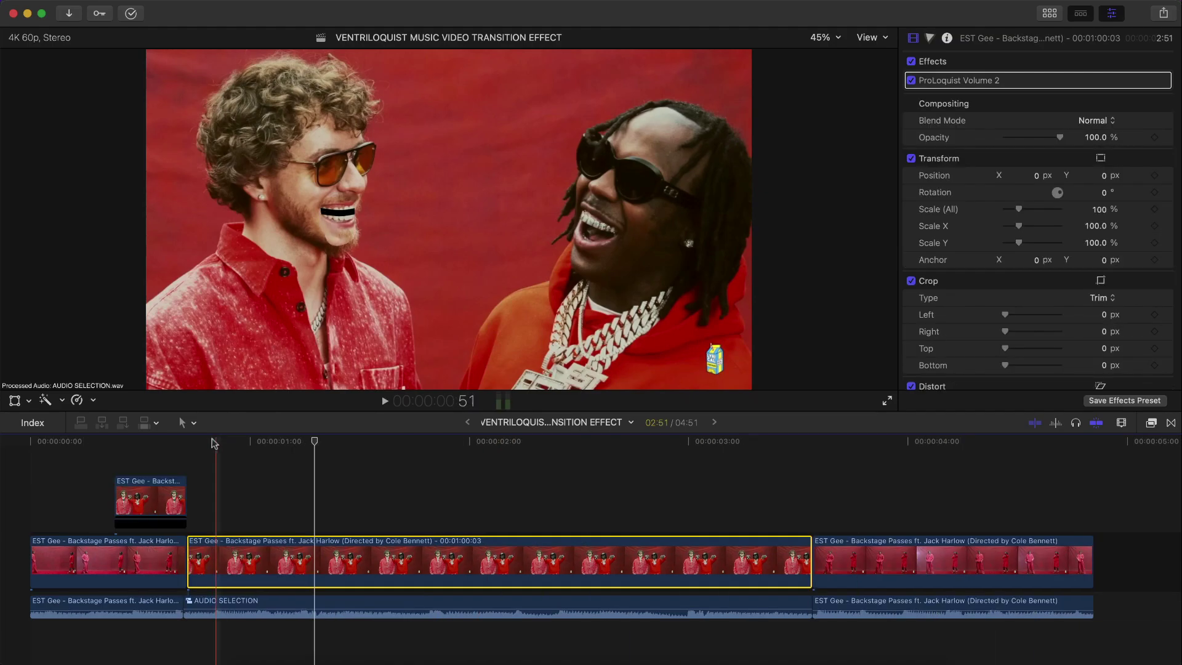
- Apply a Ken Burns crop to the second clip and shift its end frame up toward the curly-haired man
{"action": "left_click", "coordinate": [196, 440]}
{"action": "left_click_drag", "start_coordinate": [195, 442], "coordinate": [186, 442]}
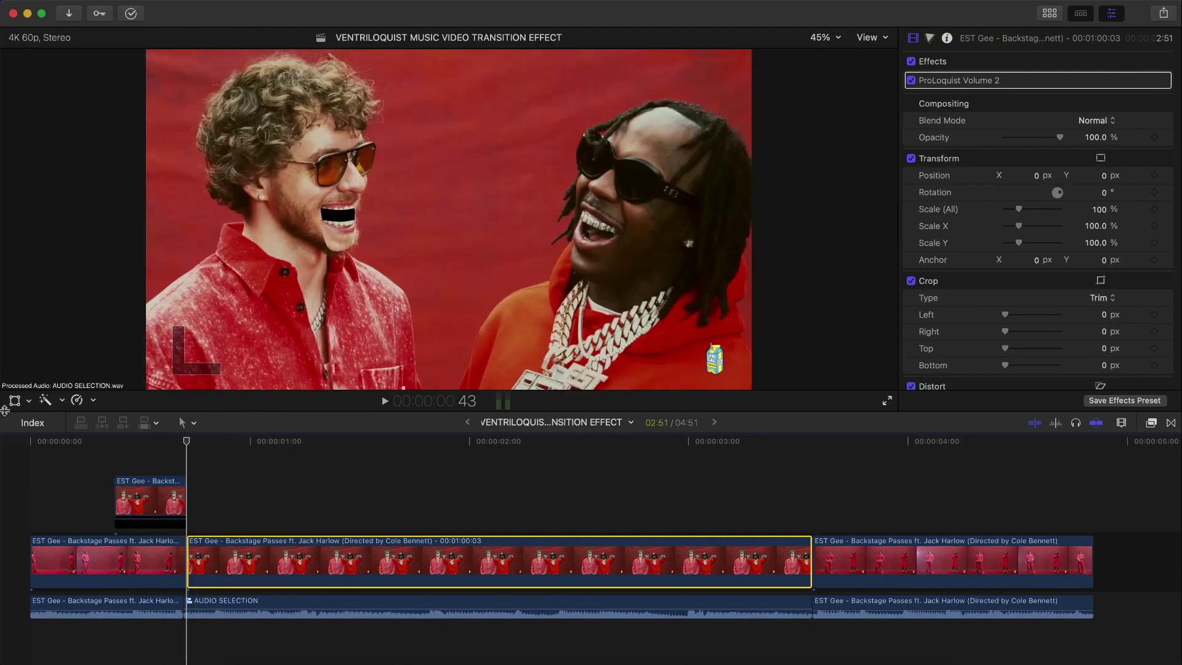
{"action": "left_click", "coordinate": [30, 401]}
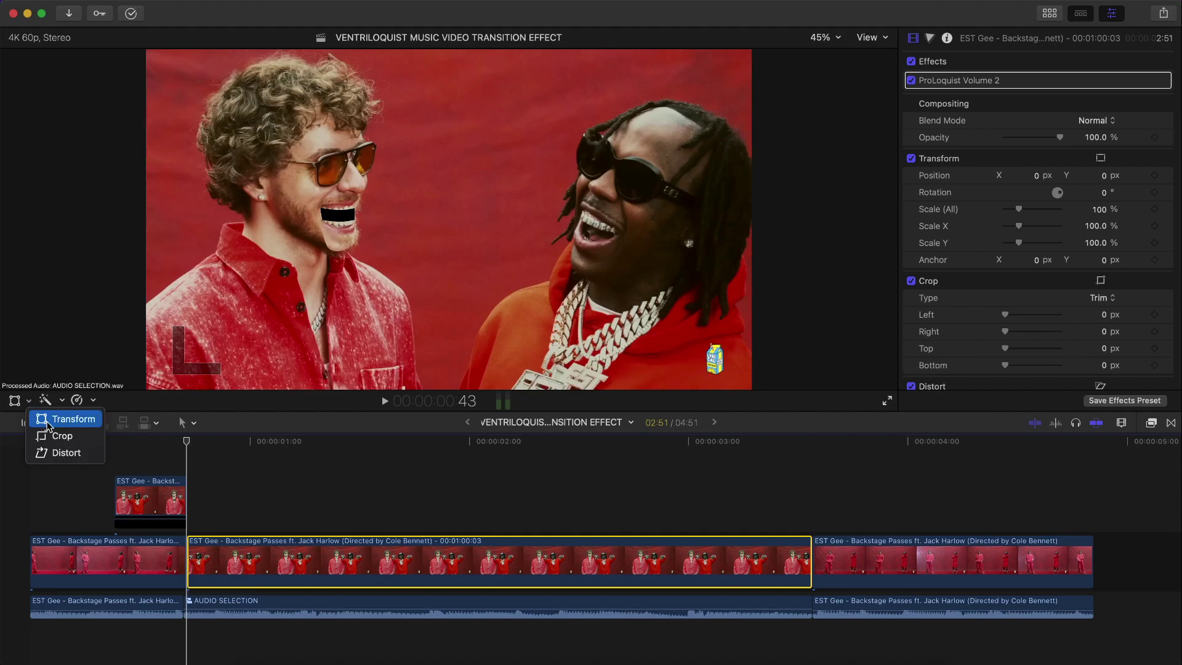
{"action": "left_click", "coordinate": [61, 435]}
{"action": "left_click", "coordinate": [473, 373]}
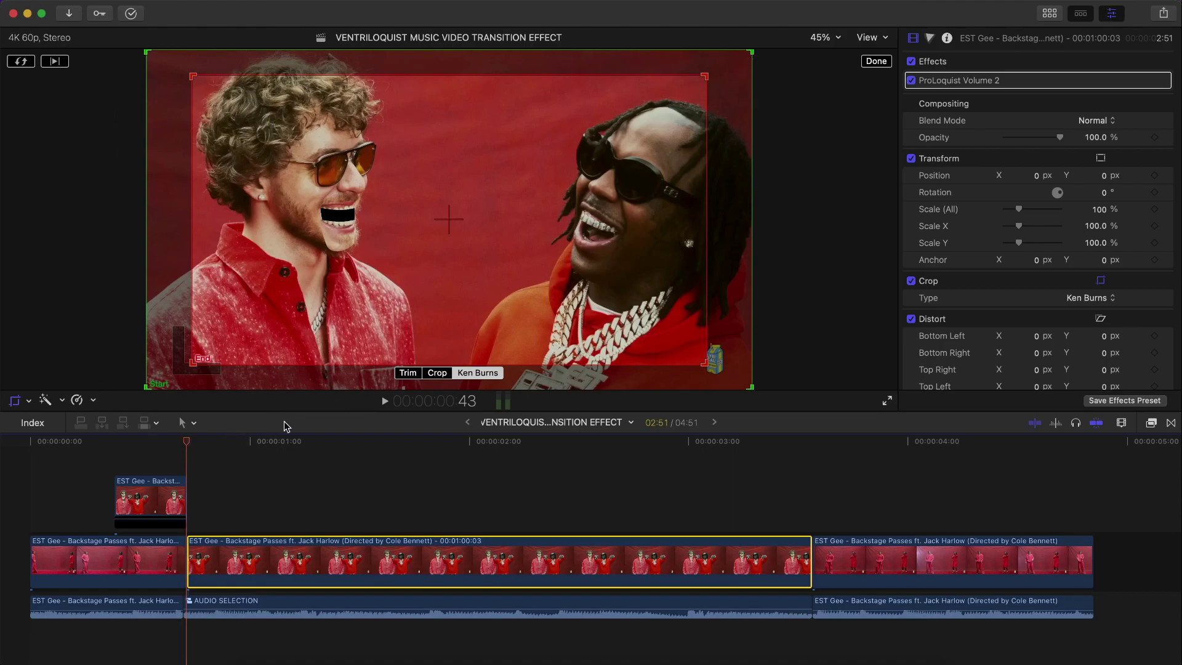
{"action": "left_click_drag", "start_coordinate": [634, 252], "coordinate": [605, 236]}
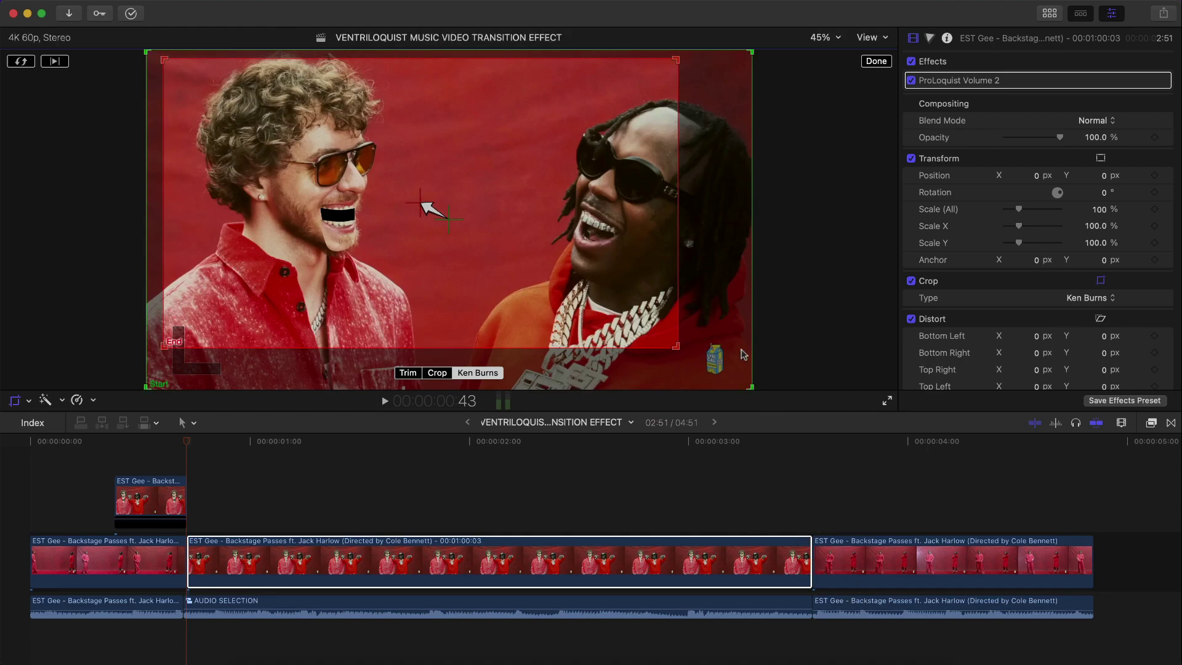
- Play back the second clip's Ken Burns move and scrub back to 1:14 to review it
{"action": "left_click", "coordinate": [384, 400]}
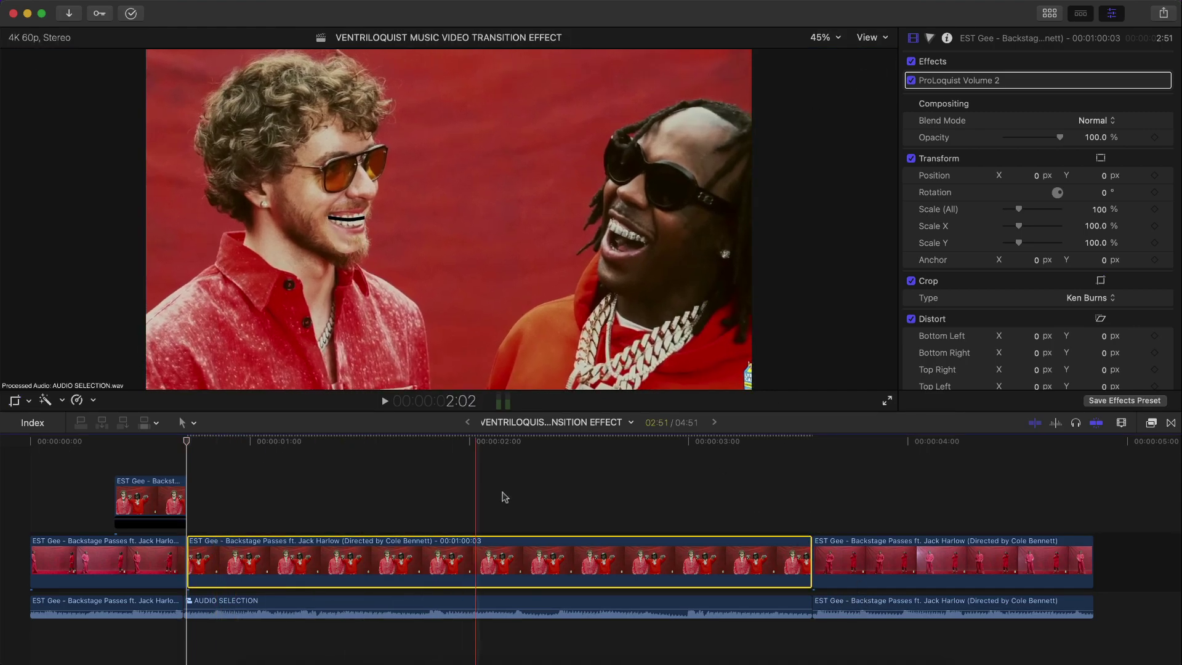
{"action": "key", "text": "space"}
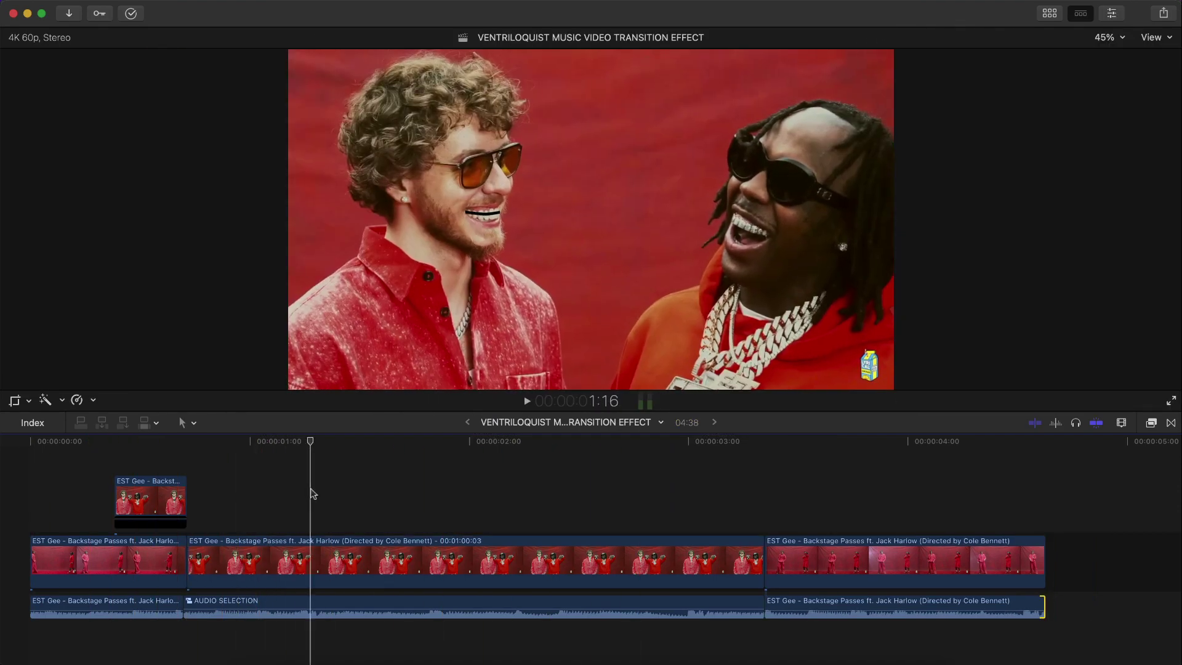
{"action": "left_click", "coordinate": [320, 492]}
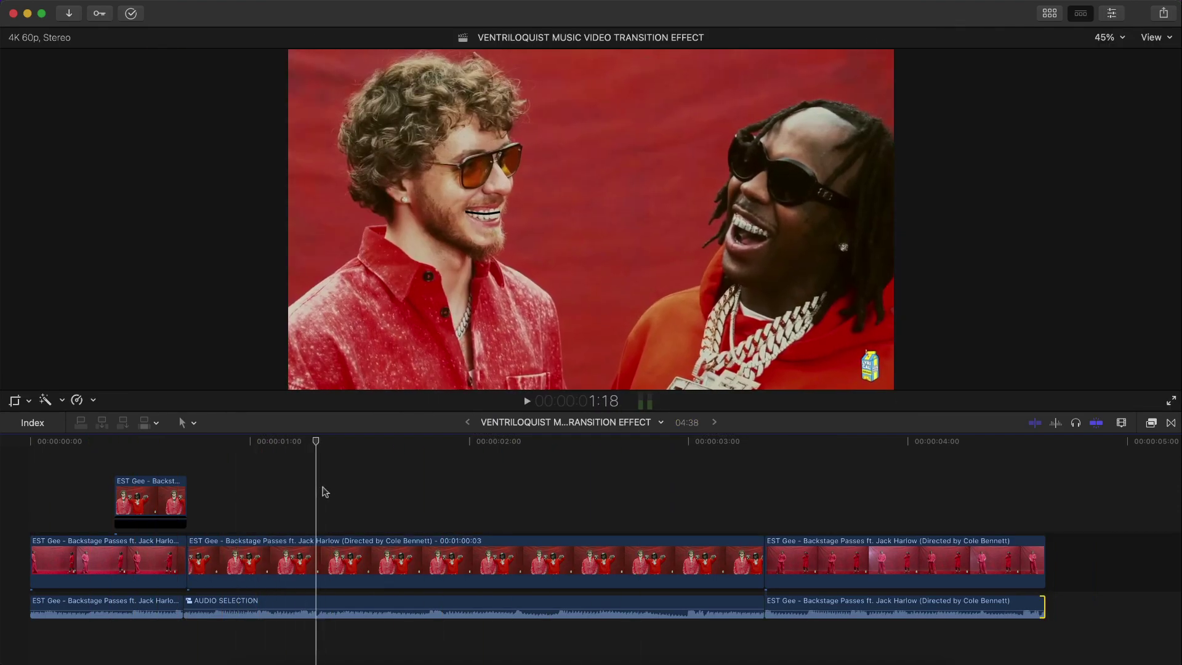
{"action": "left_click_drag", "start_coordinate": [323, 487], "coordinate": [300, 443]}
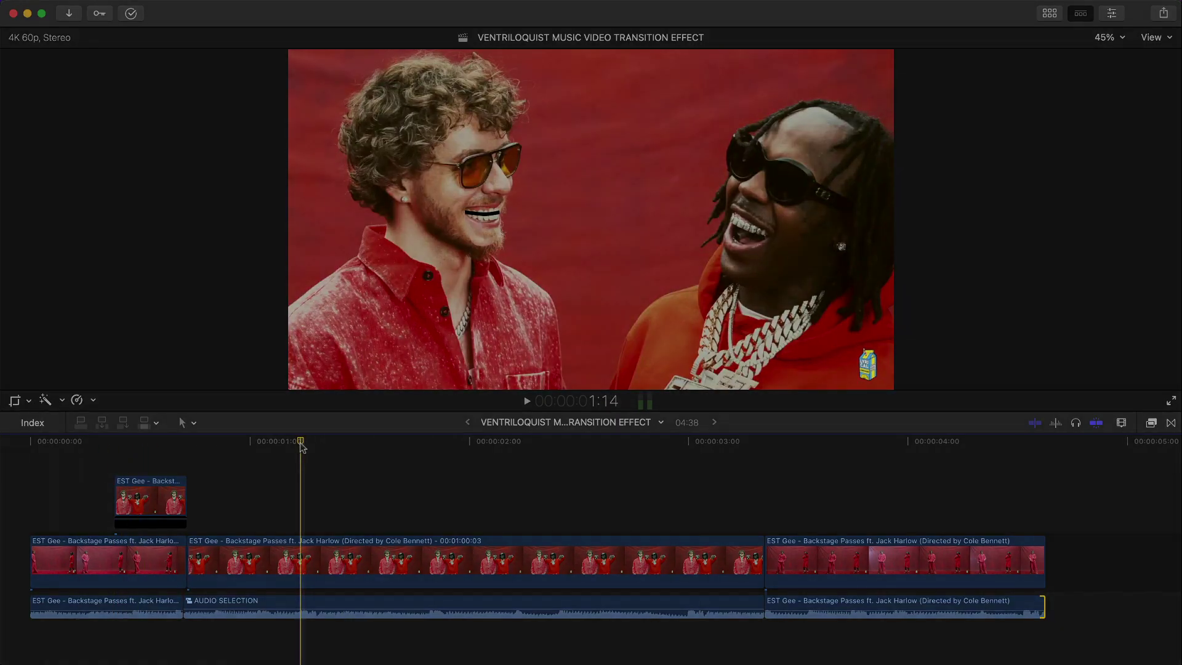